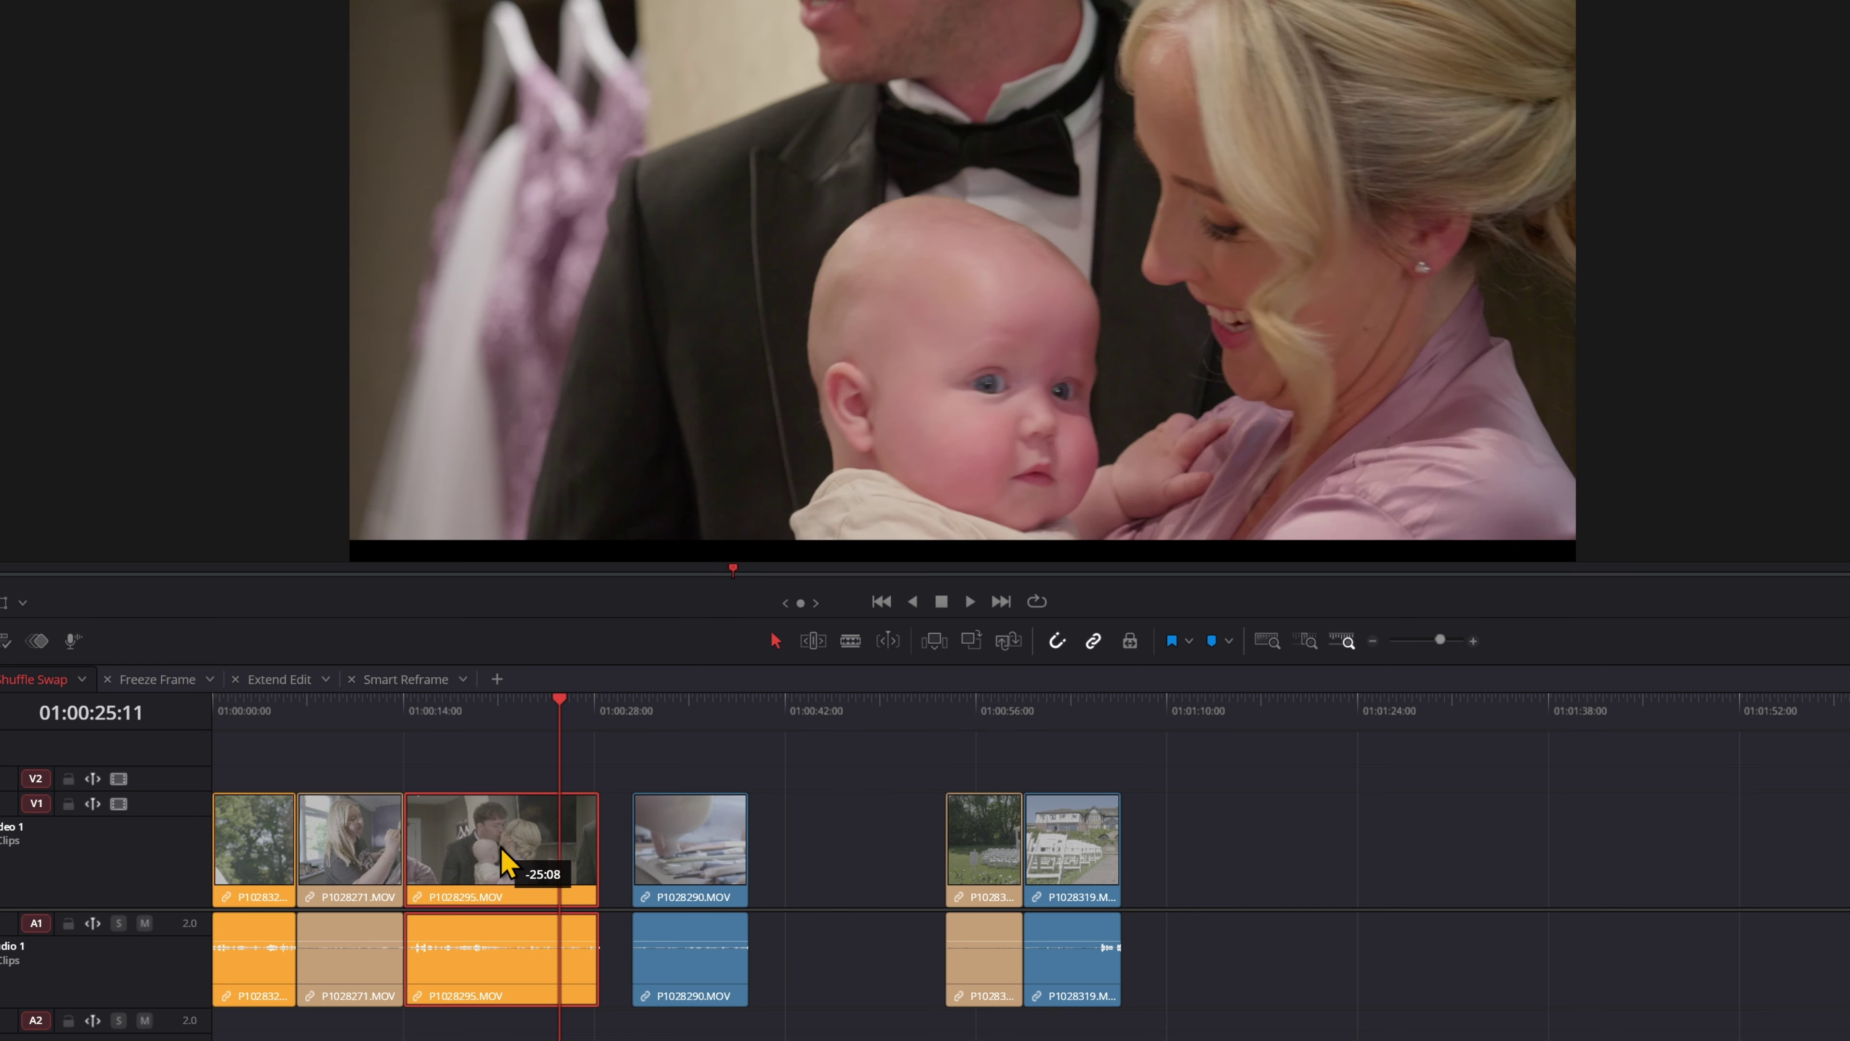
# Delete the two gaps between the clips so all six clips sit back to back in the timeline
pyautogui.click(631, 860)
pyautogui.press('Delete')
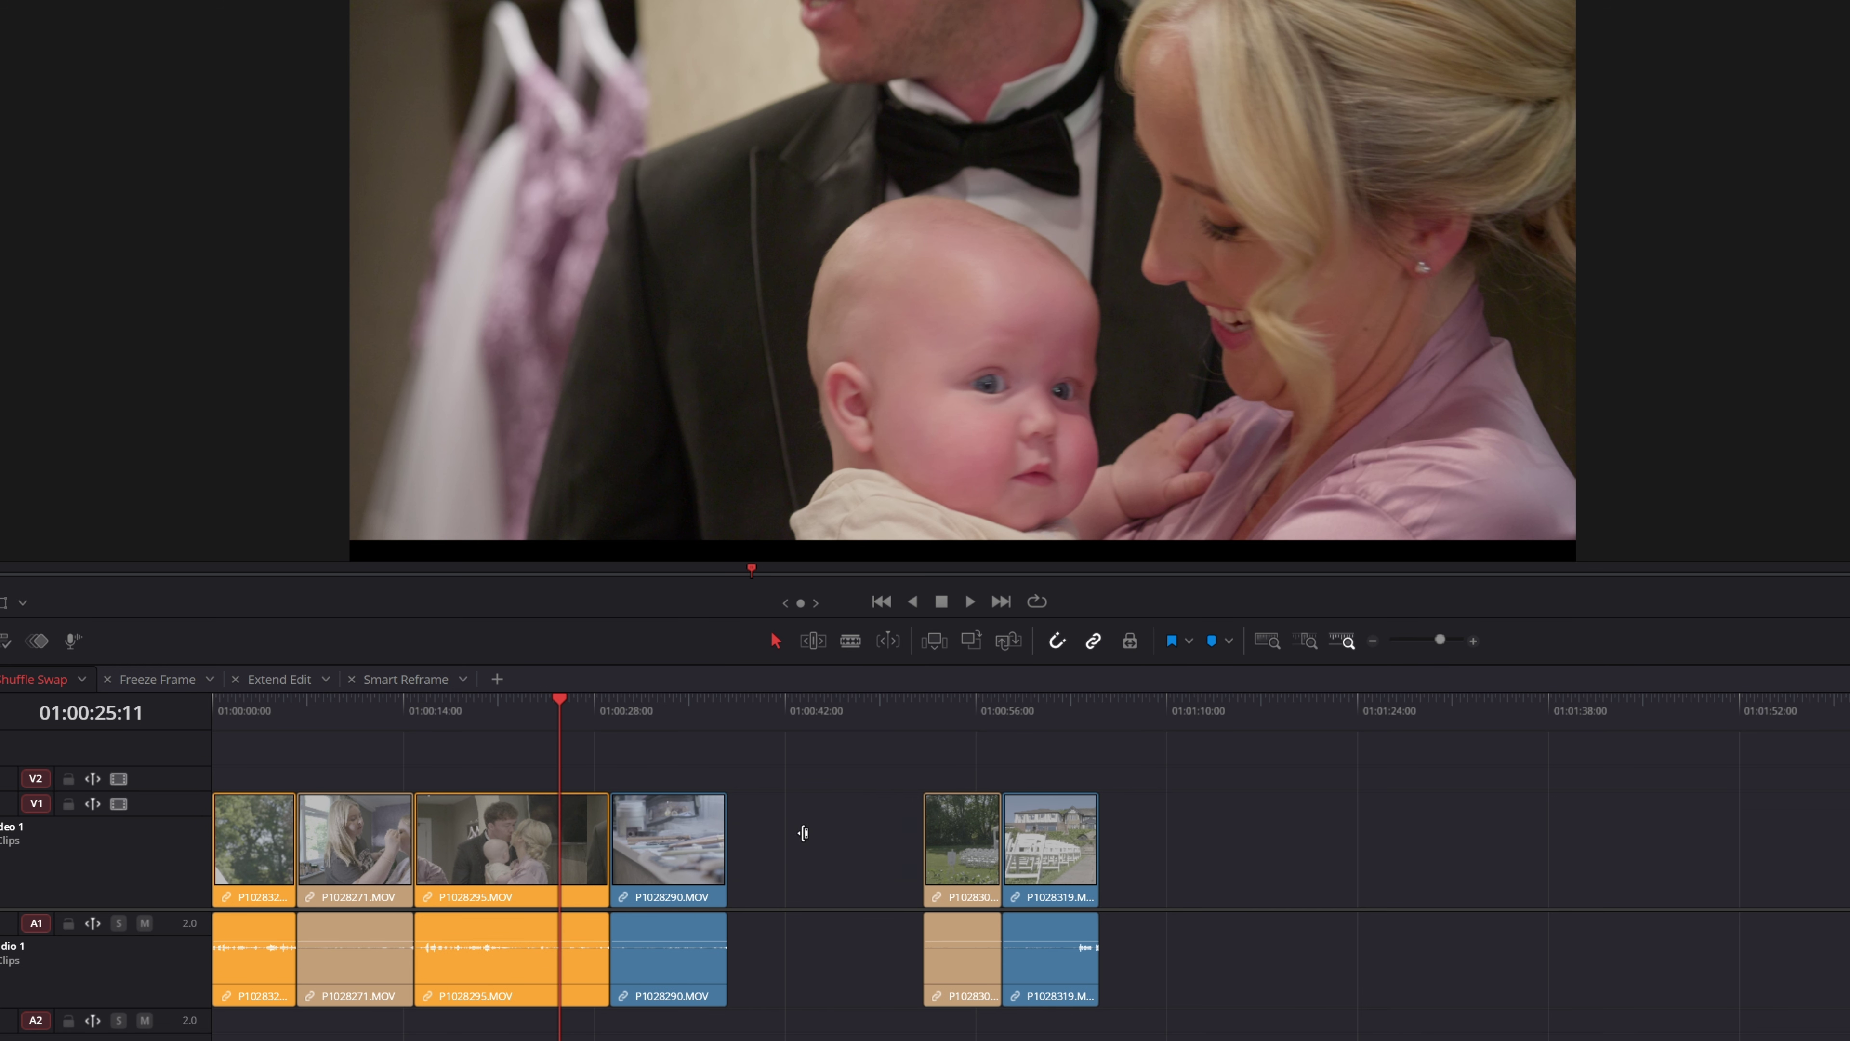
pyautogui.click(801, 831)
pyautogui.press('Delete')
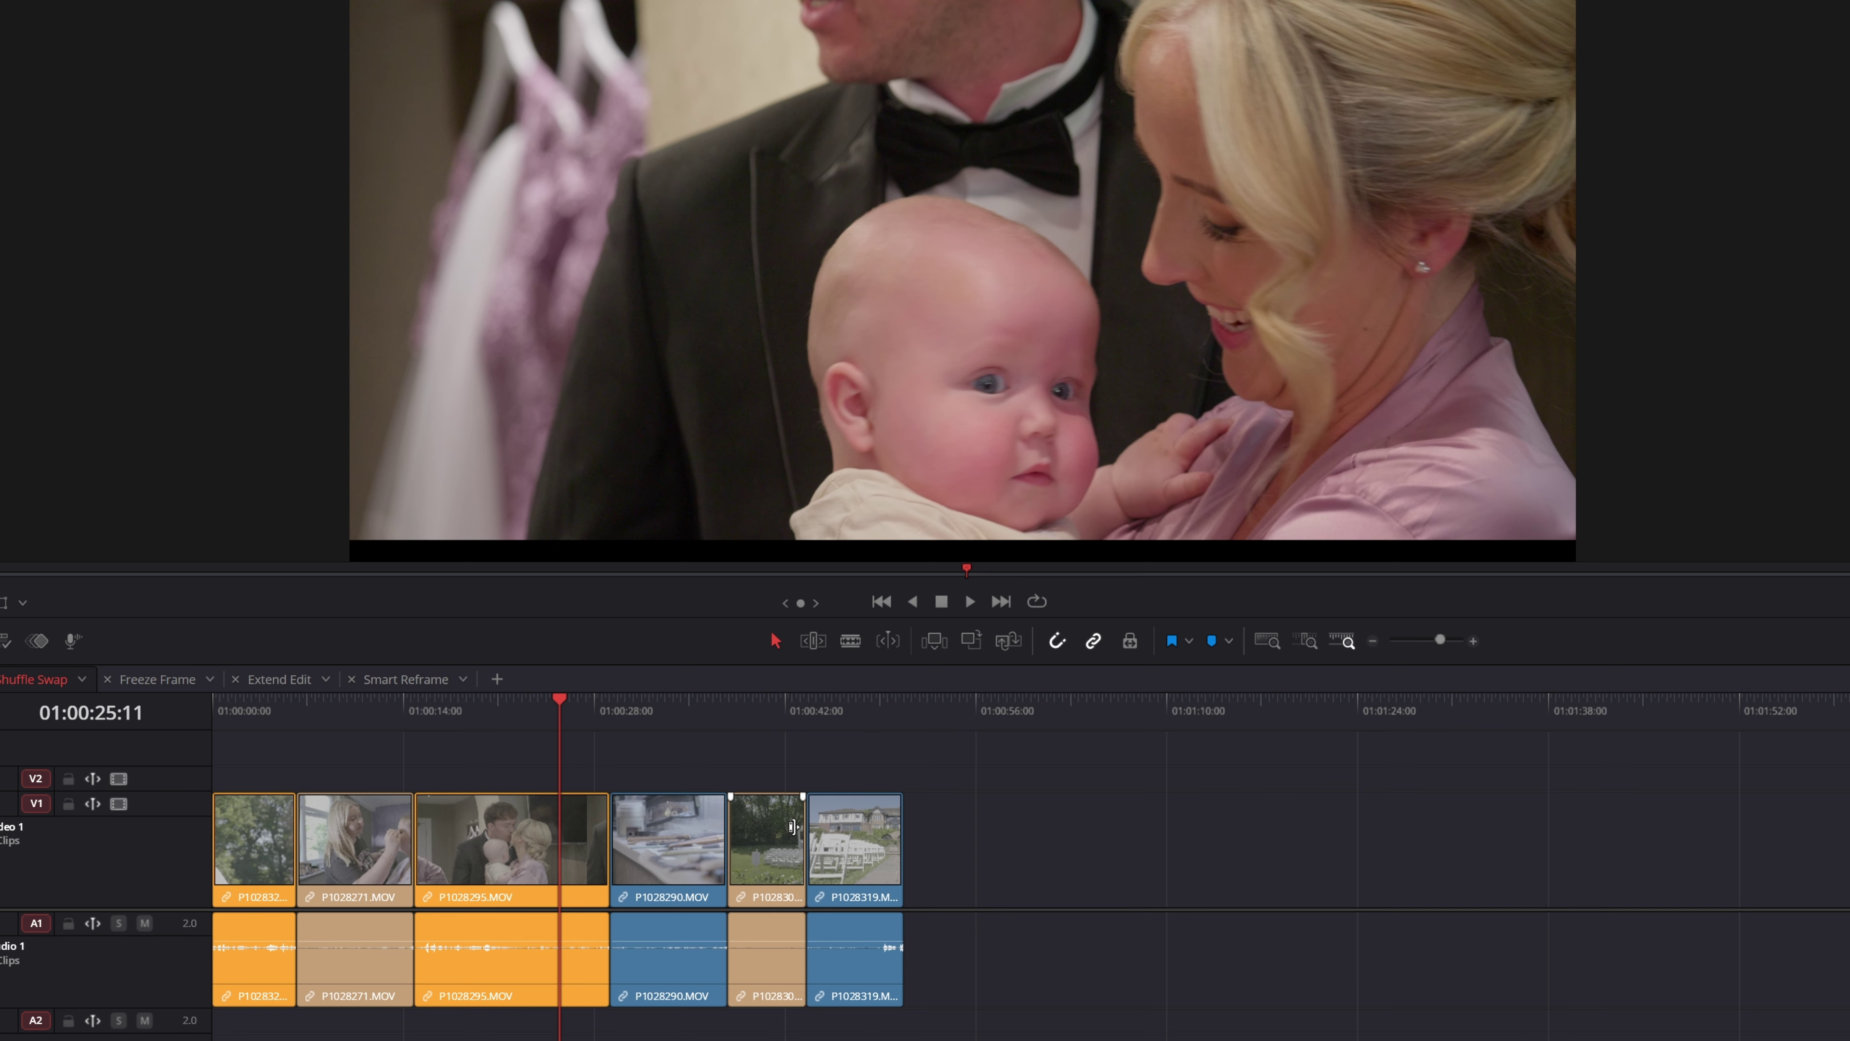
# Swap the clip P1028295.MOV with its neighbours, first one earlier, and on until it is the last clip in the timeline
pyautogui.click(585, 901)
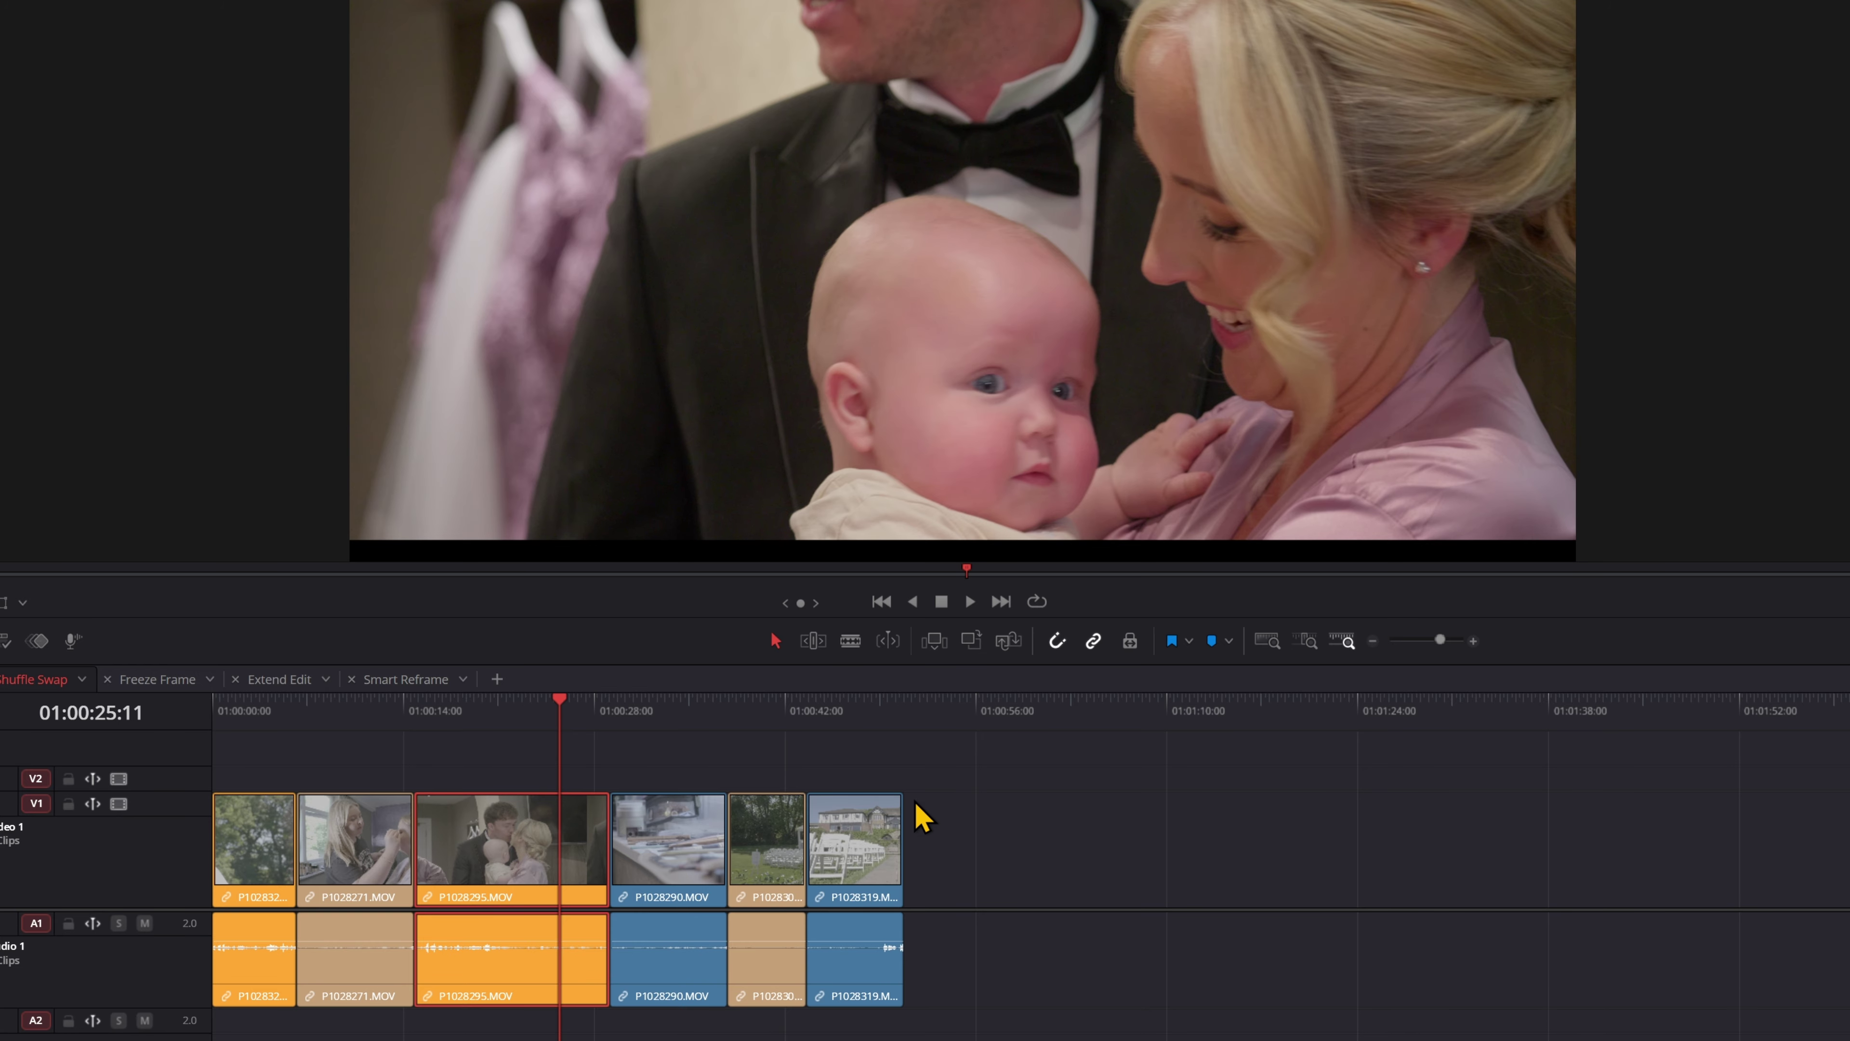
pyautogui.hotkey('ctrl', 'shift', ',')
pyautogui.hotkey('ctrl', 'shift', ',')
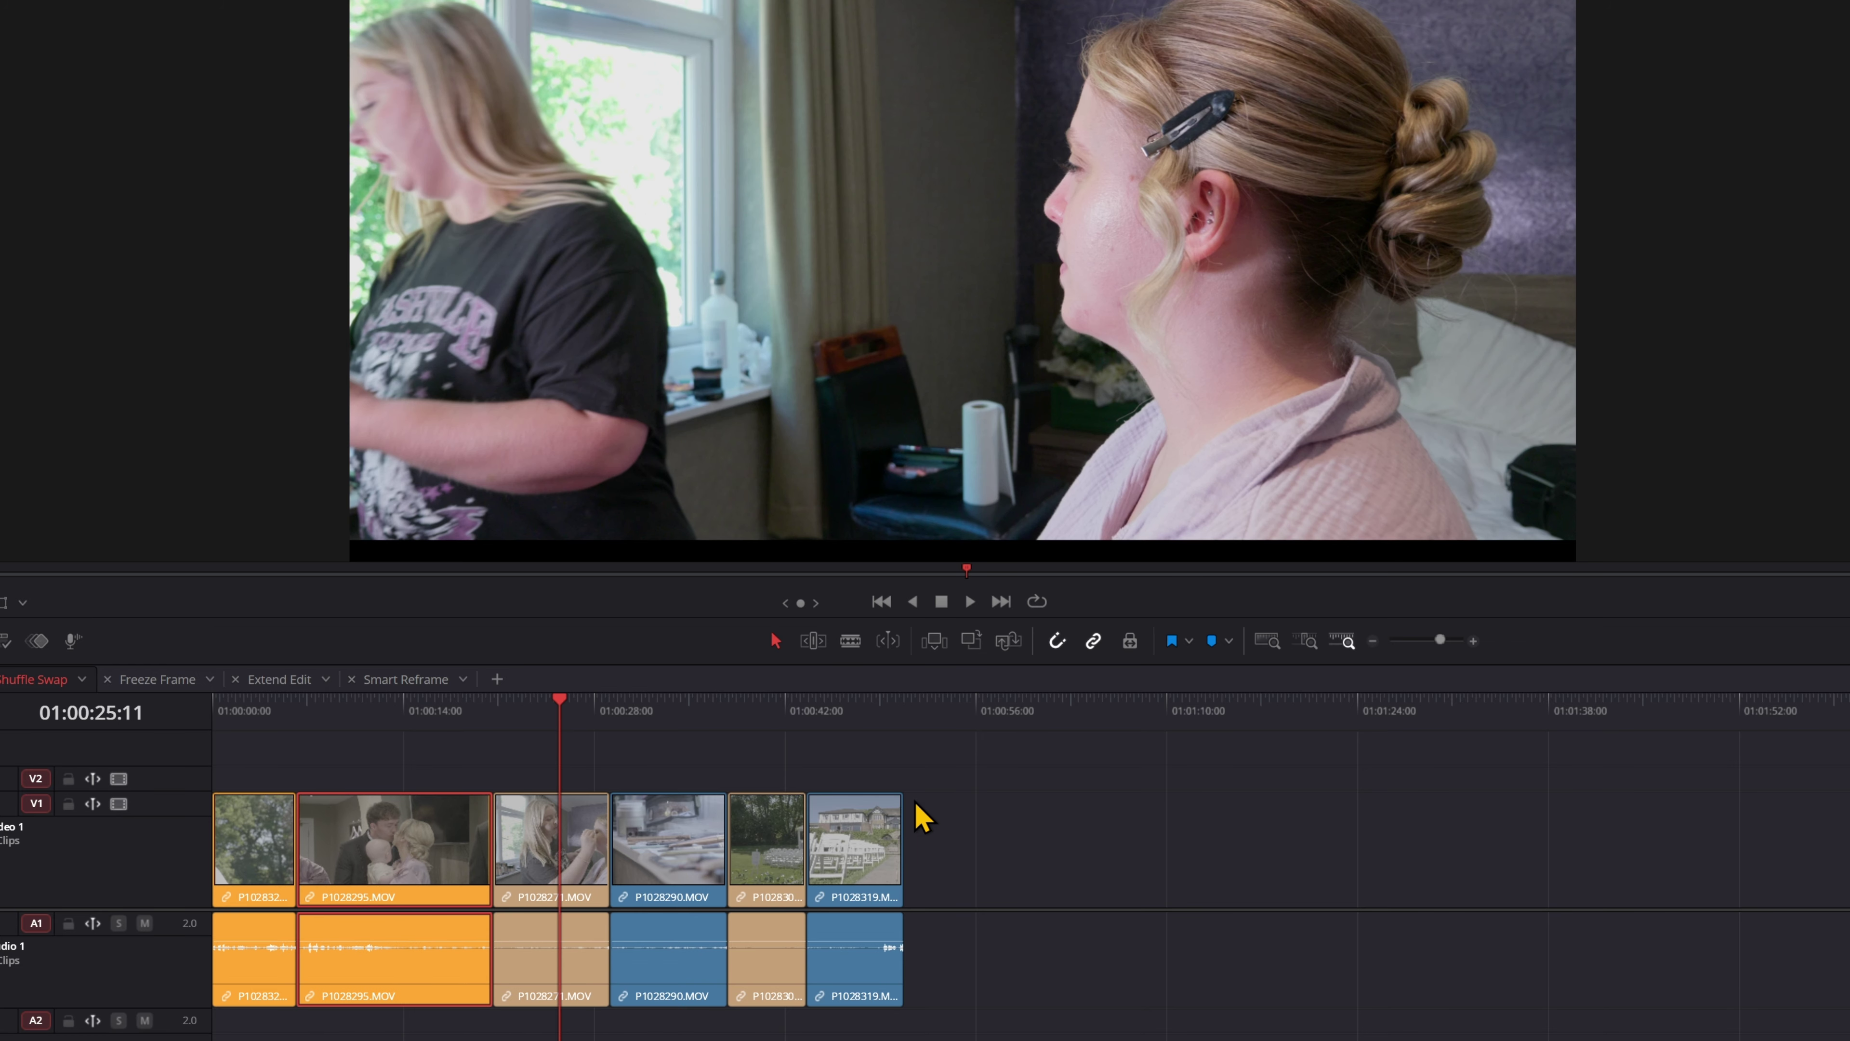
pyautogui.hotkey('ctrl', 'shift', '.')
pyautogui.hotkey('ctrl', 'shift', '.')
pyautogui.hotkey('ctrl', 'shift', '.')
pyautogui.hotkey('ctrl', 'shift', '.')
pyautogui.hotkey('ctrl', 'shift', '.')
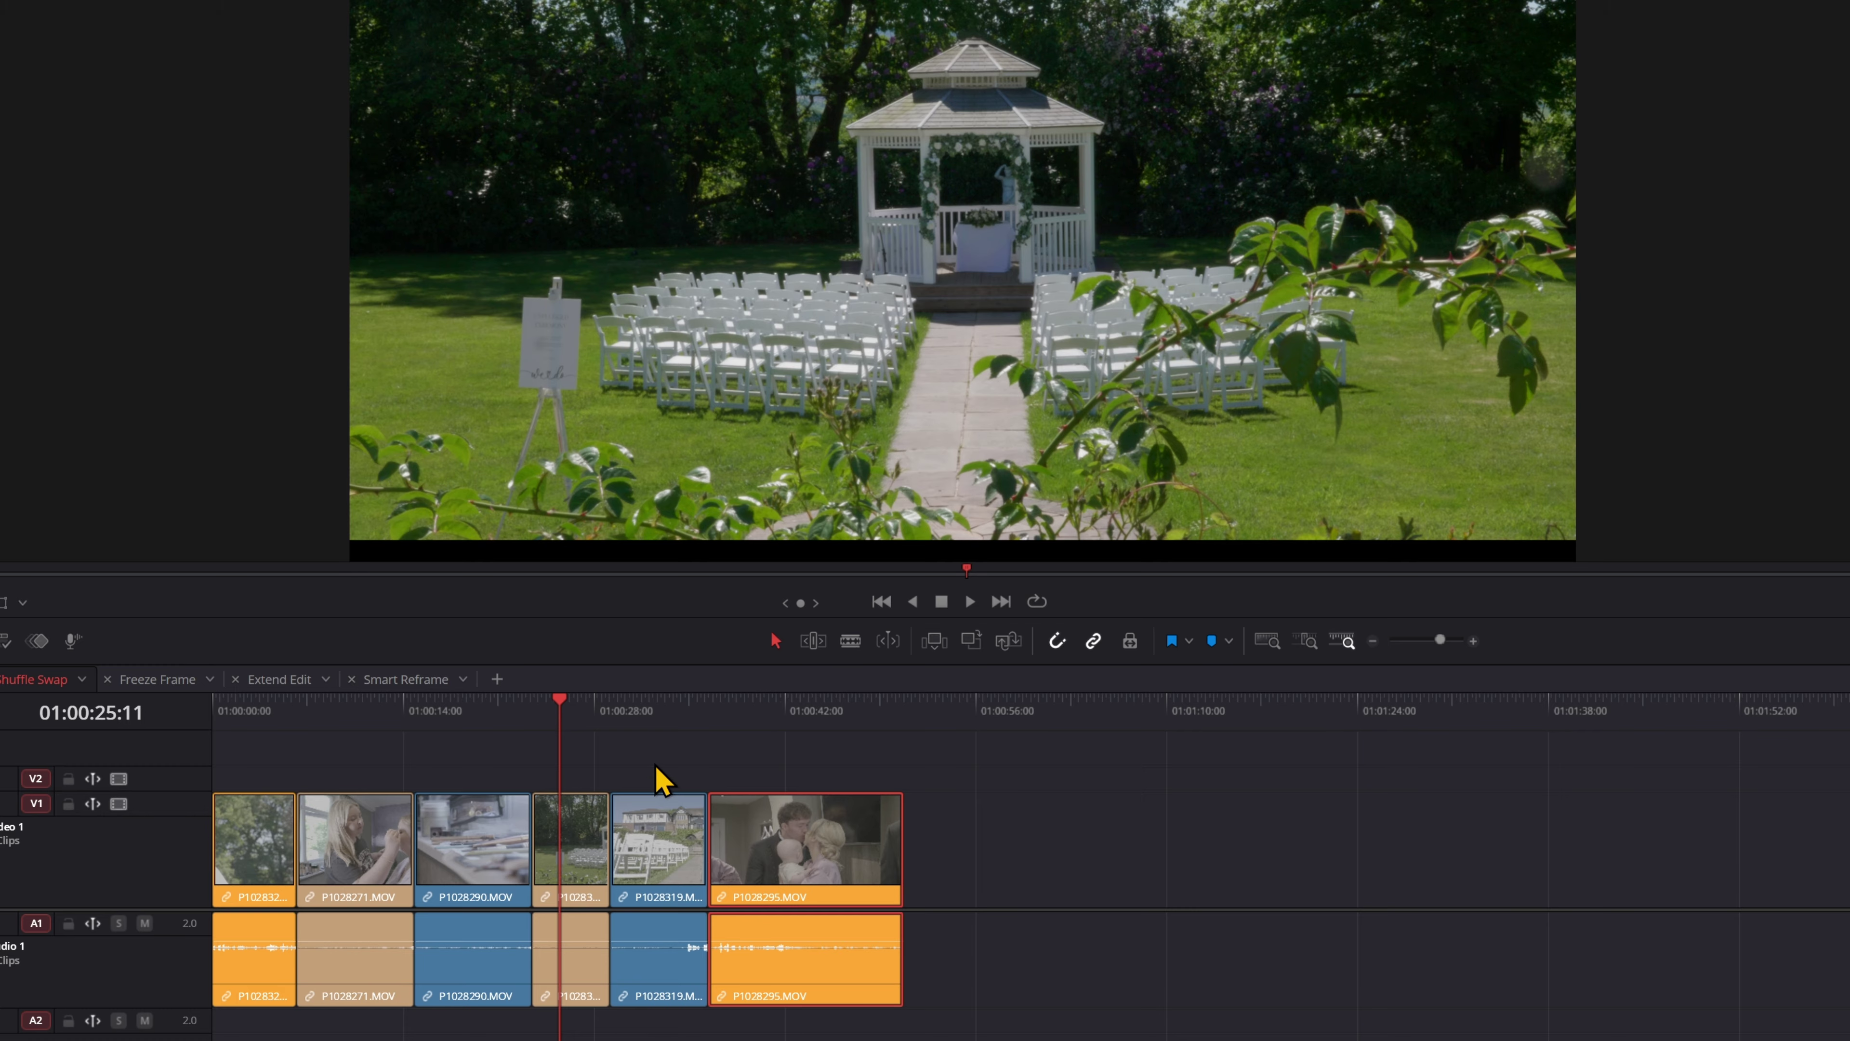
# Swap the gazebo clip and P1028319.MOV together to just after the first clip and back to their original place
pyautogui.moveTo(621, 709)
pyautogui.mouseDown()
pyautogui.moveTo(648, 725)
pyautogui.moveTo(587, 721)
pyautogui.mouseUp()
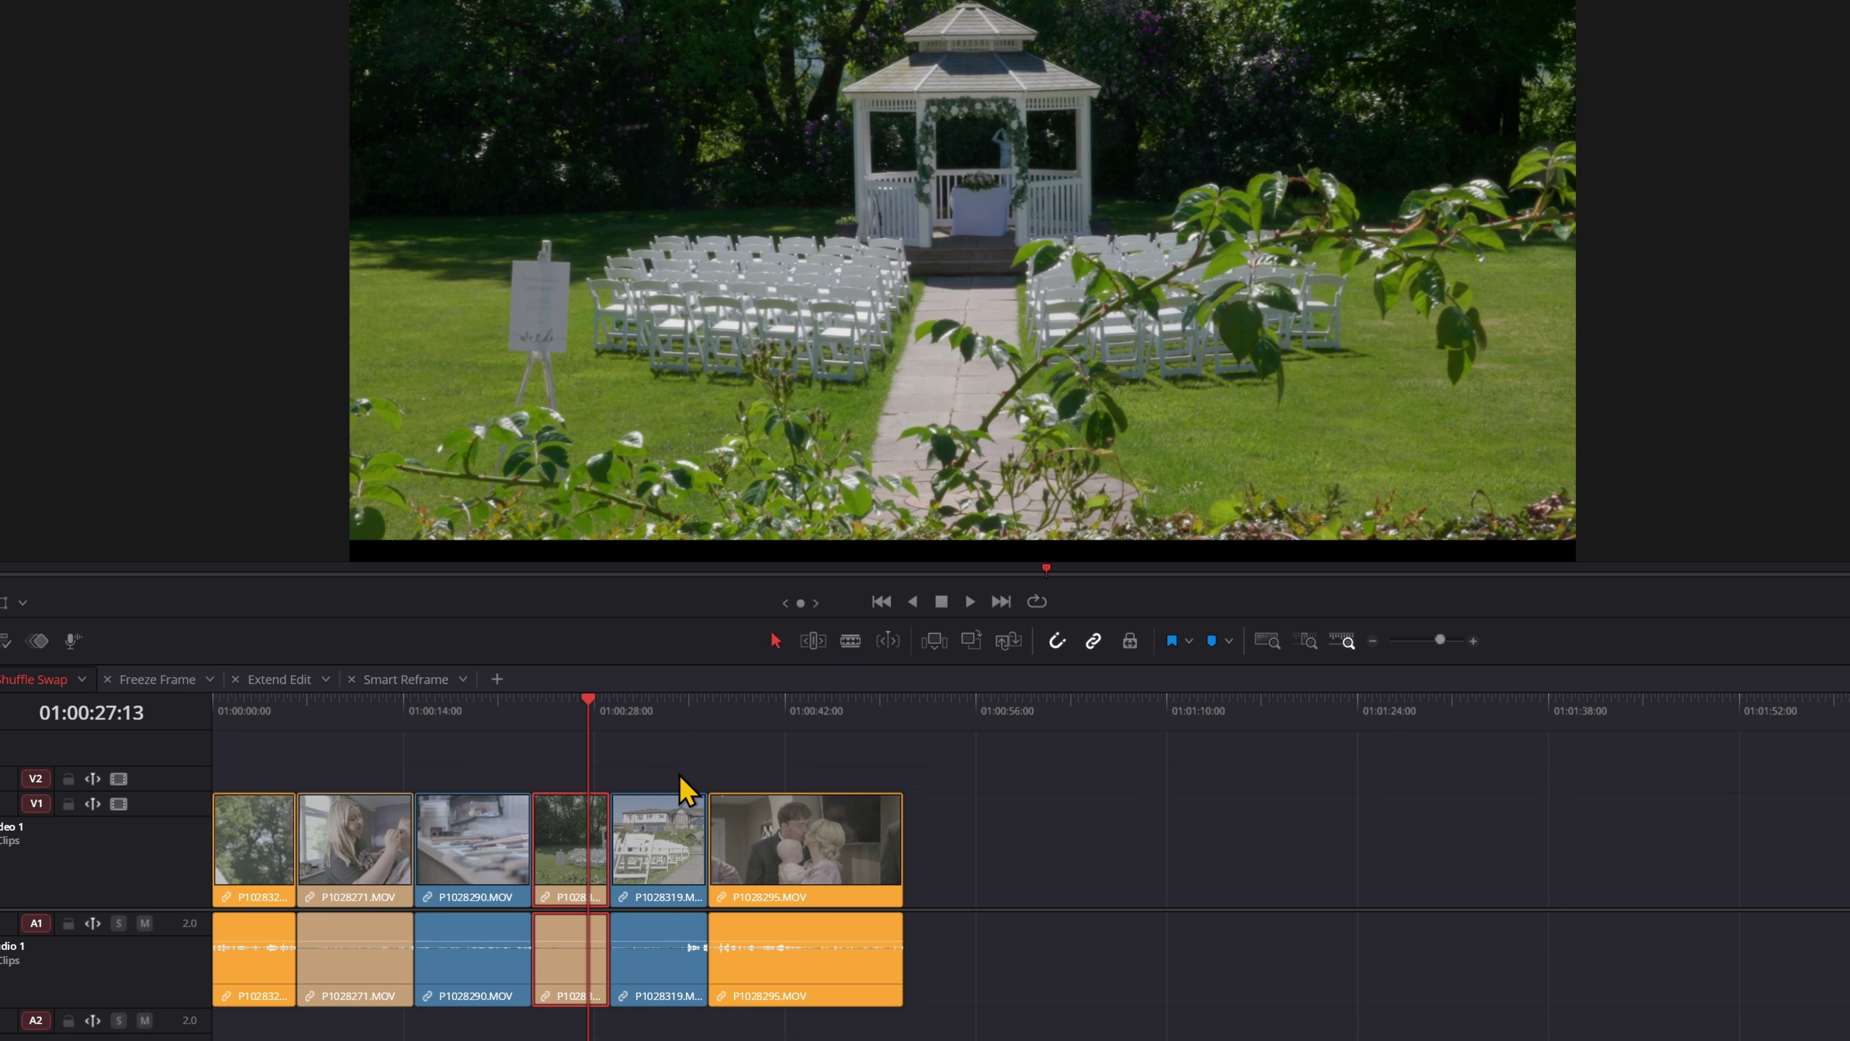
pyautogui.moveTo(682, 768); pyautogui.dragTo(596, 849)
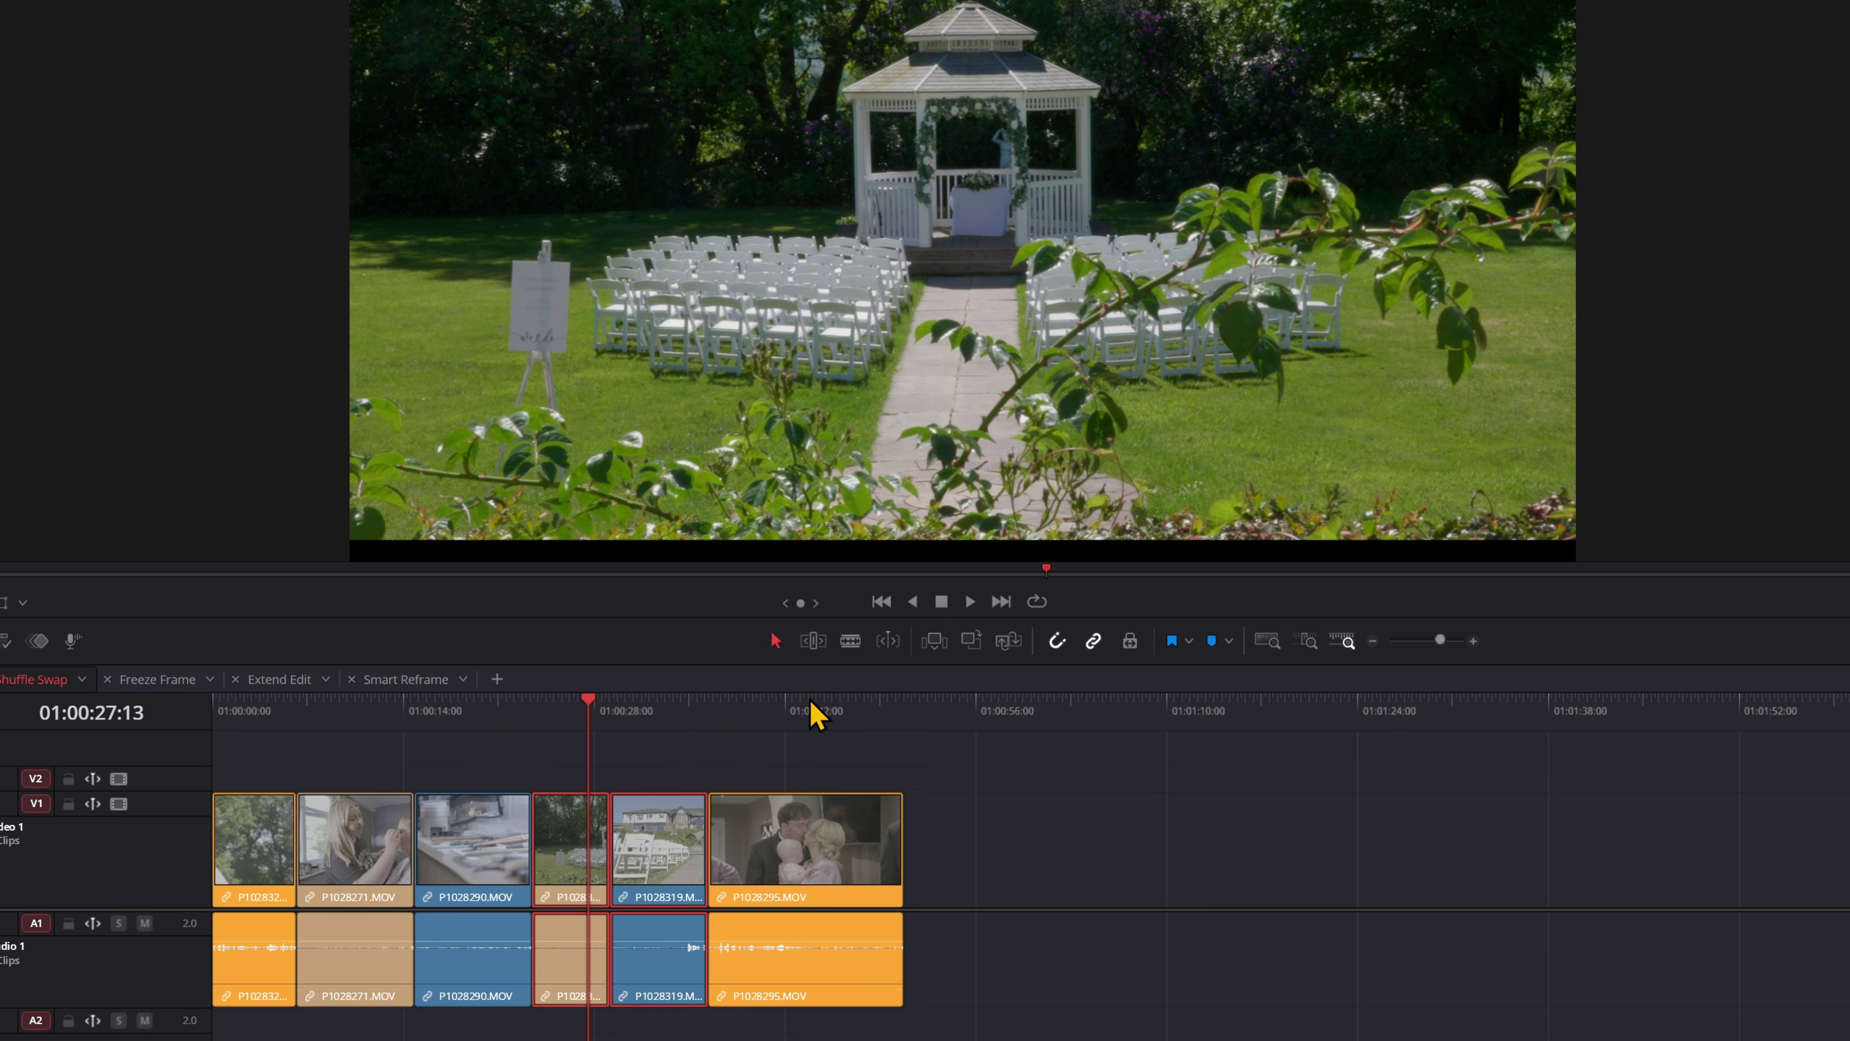
pyautogui.hotkey('ctrl', 'shift', ',')
pyautogui.hotkey('ctrl', 'shift', ',')
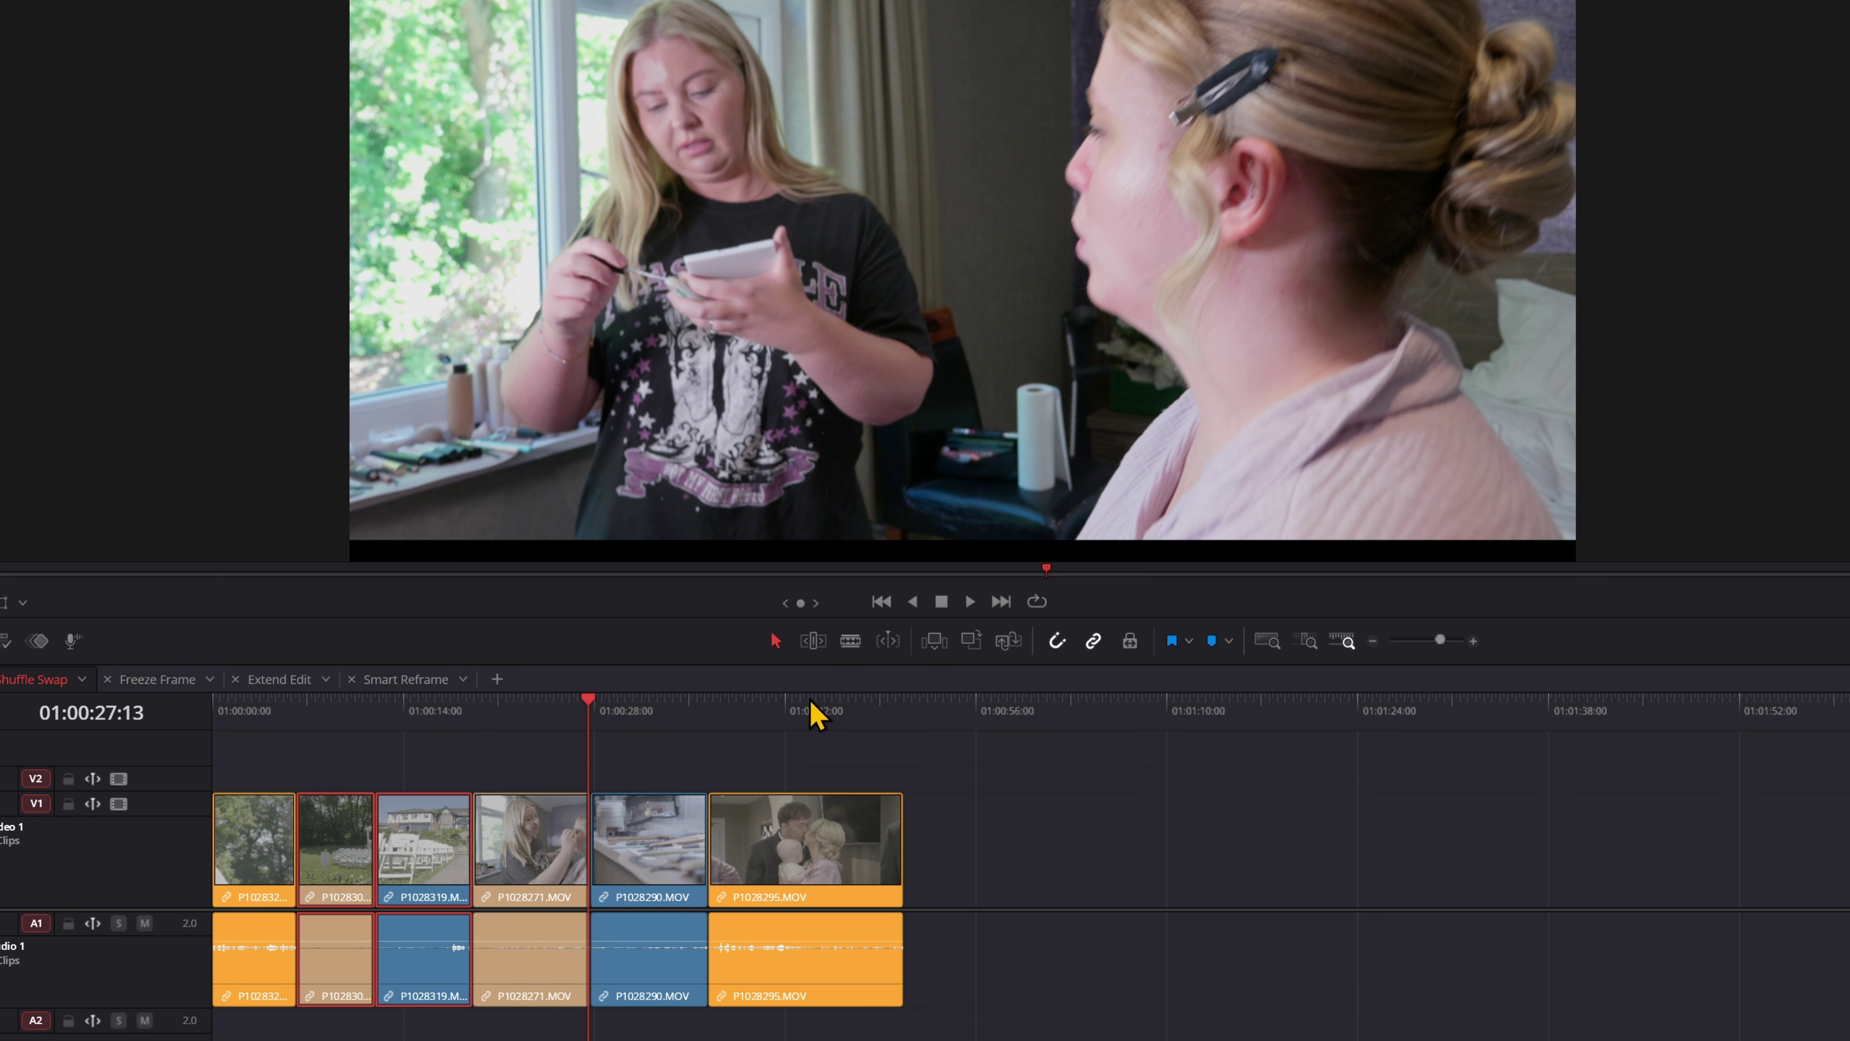
pyautogui.hotkey('ctrl', 'shift', '.')
pyautogui.hotkey('ctrl', 'shift', '.')
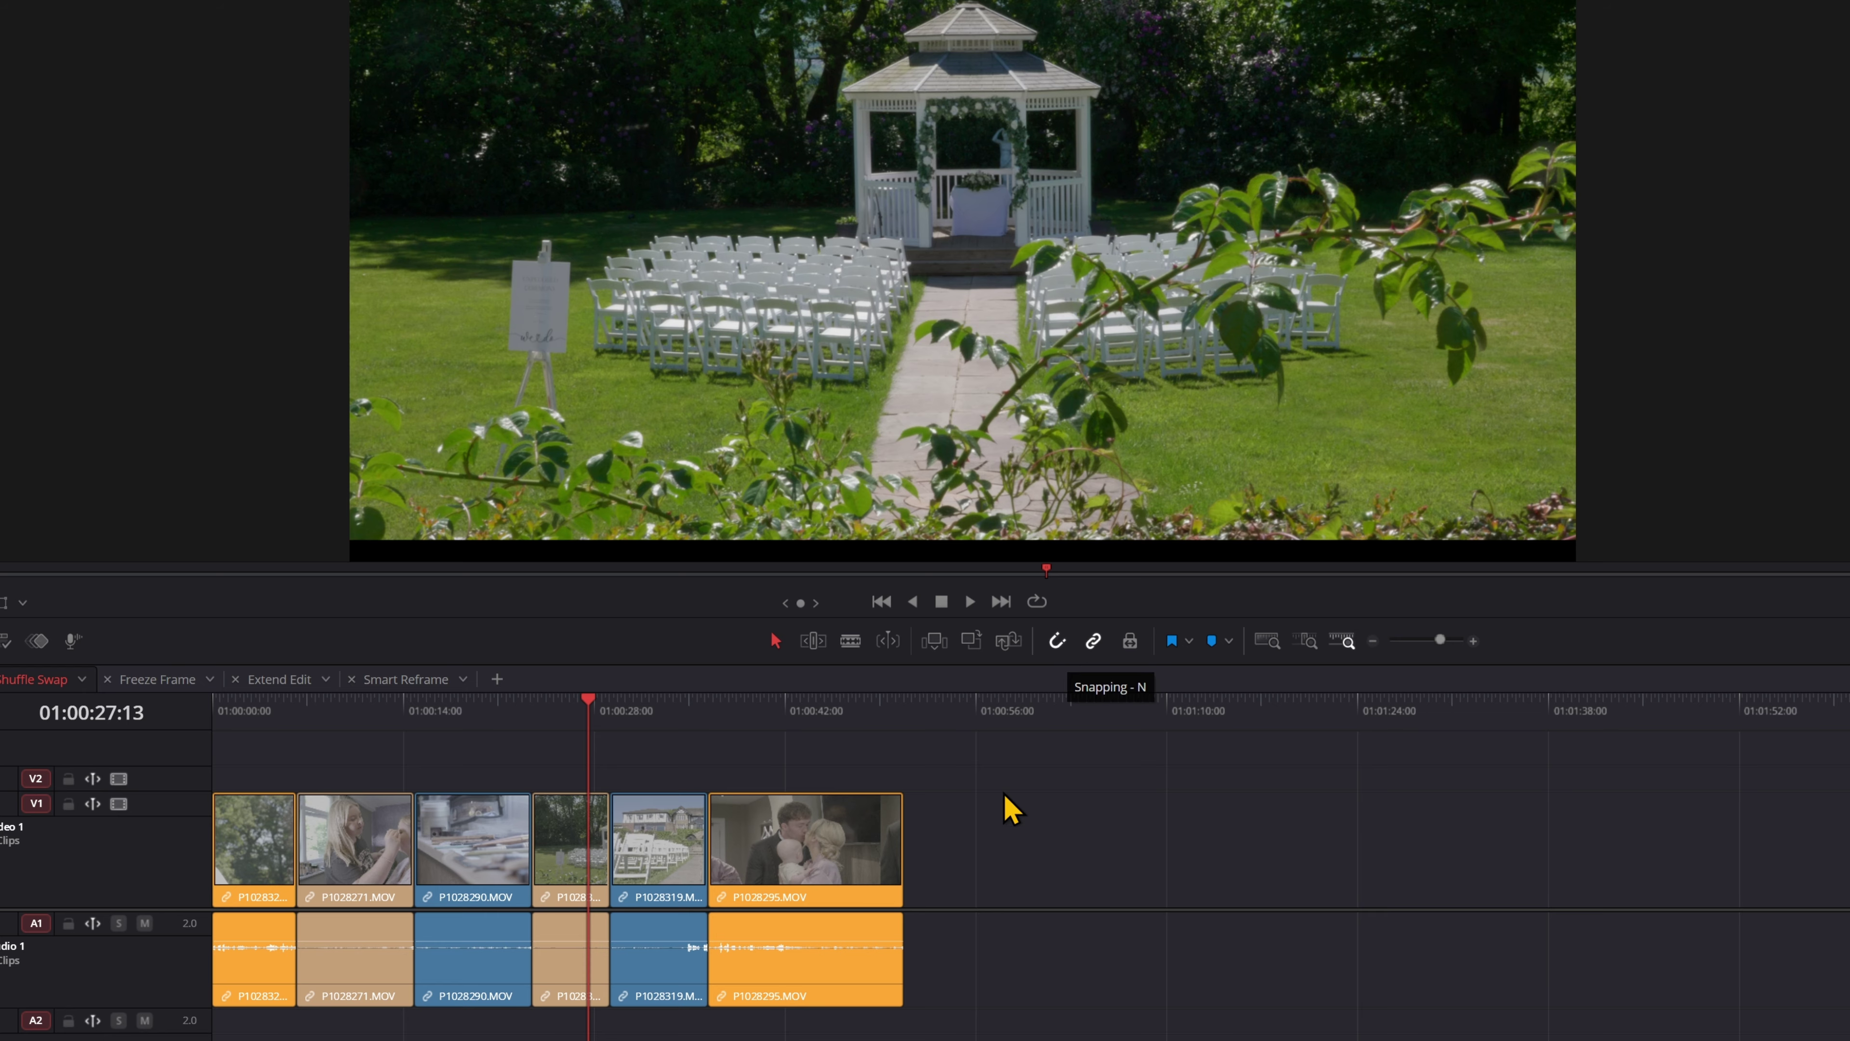
# Shuffle-insert the last clip, P1028295.MOV, earlier in the sequence toward the start of the timeline
pyautogui.click(801, 837)
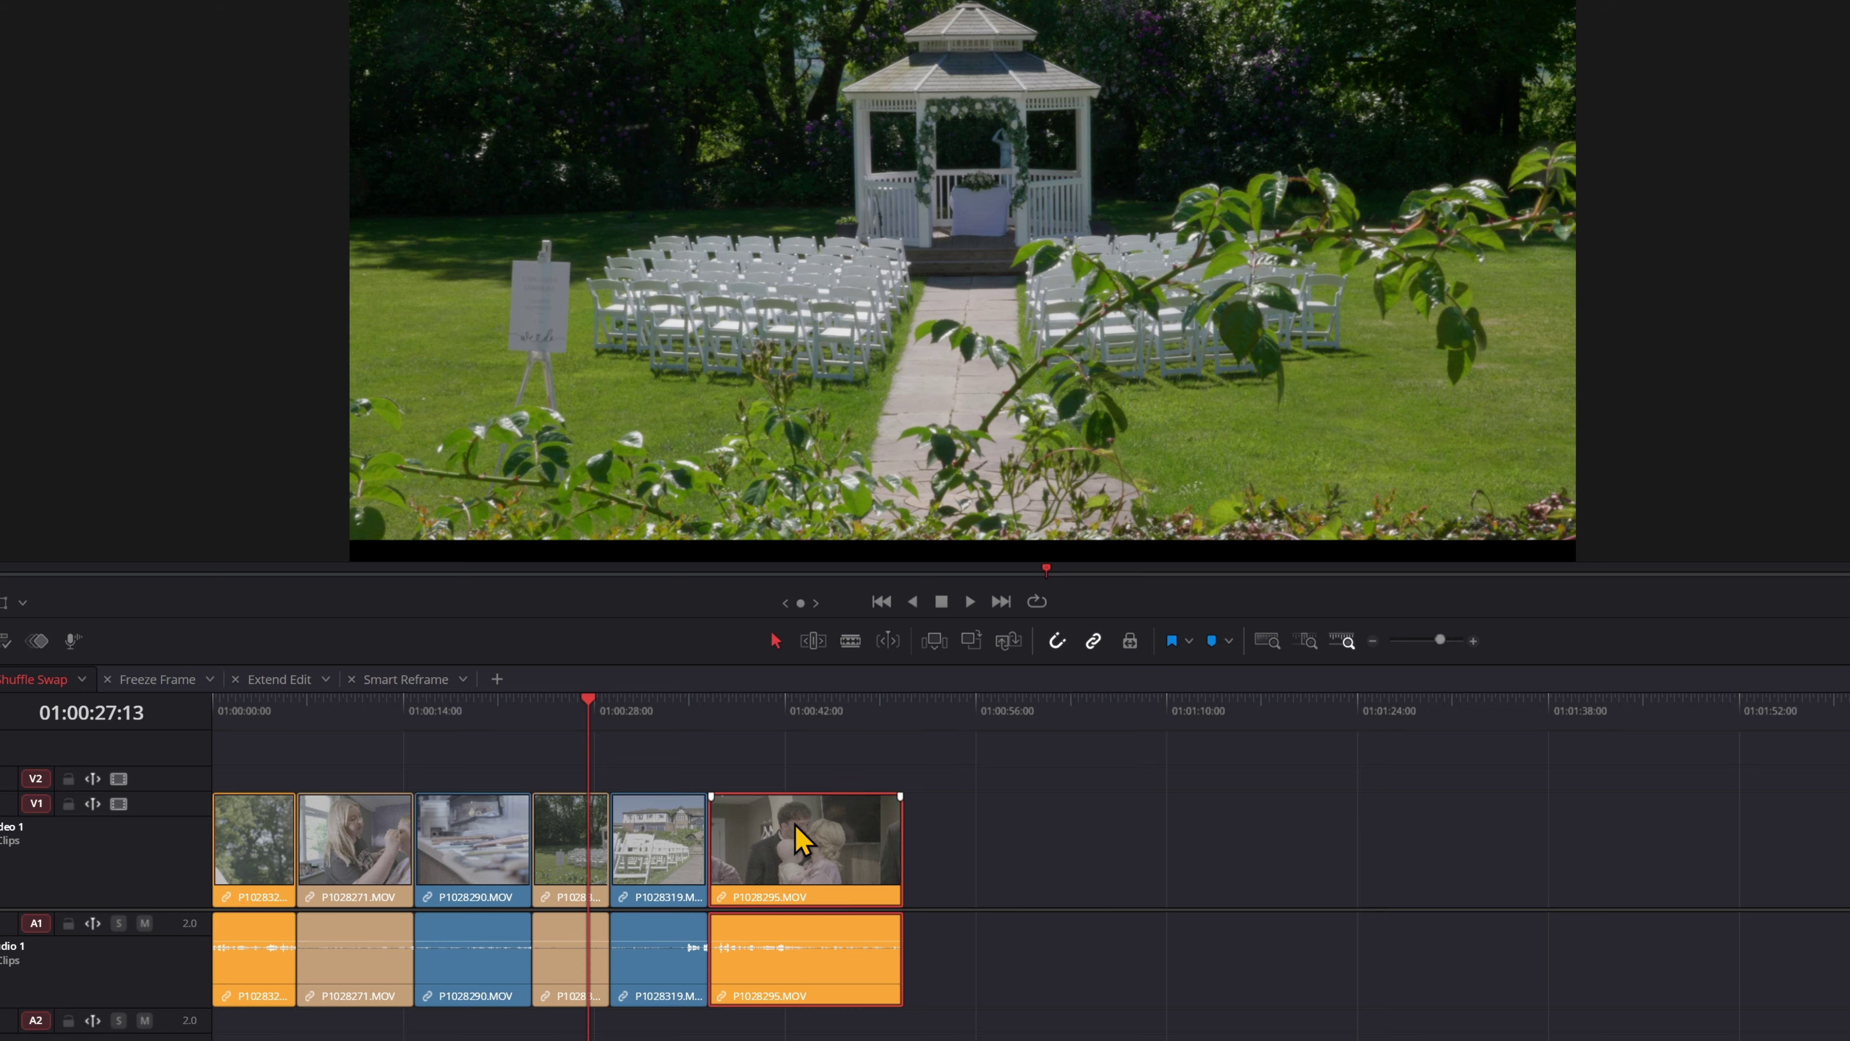
pyautogui.moveTo(802, 838); pyautogui.dragTo(741, 835)
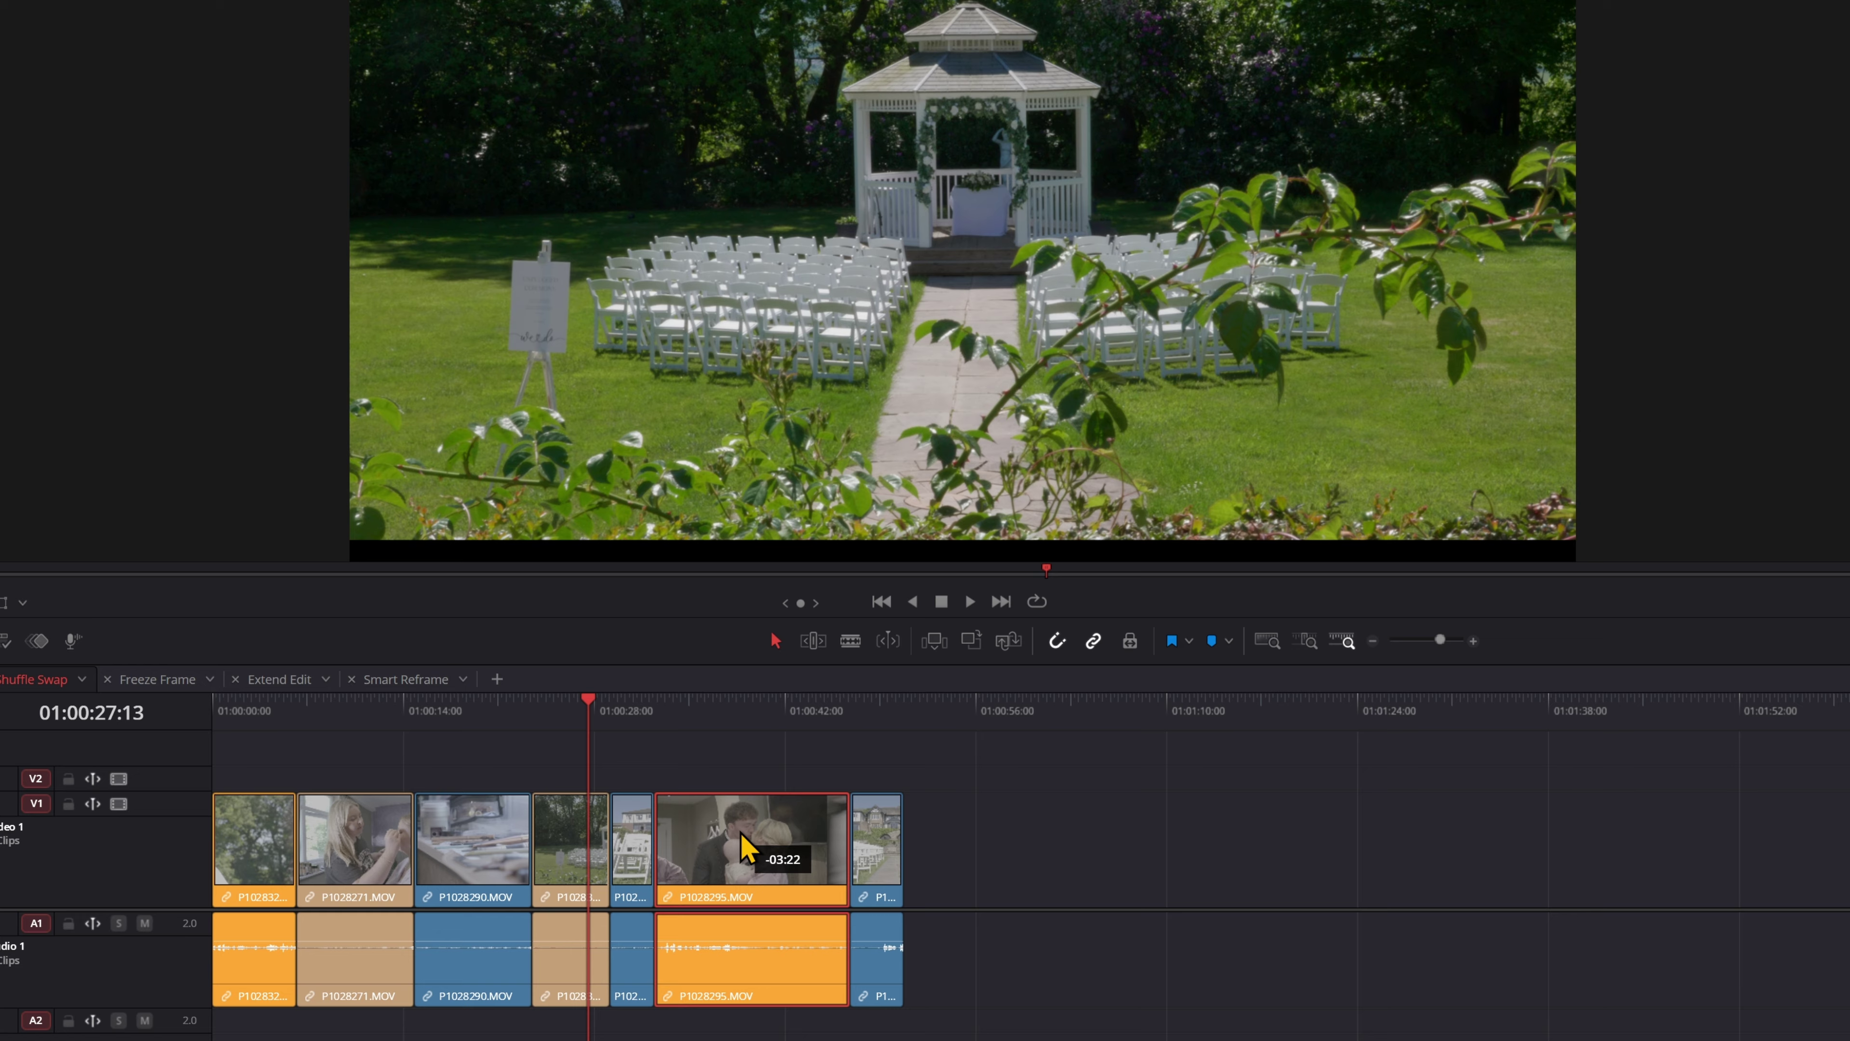
pyautogui.moveTo(742, 835); pyautogui.dragTo(398, 853)
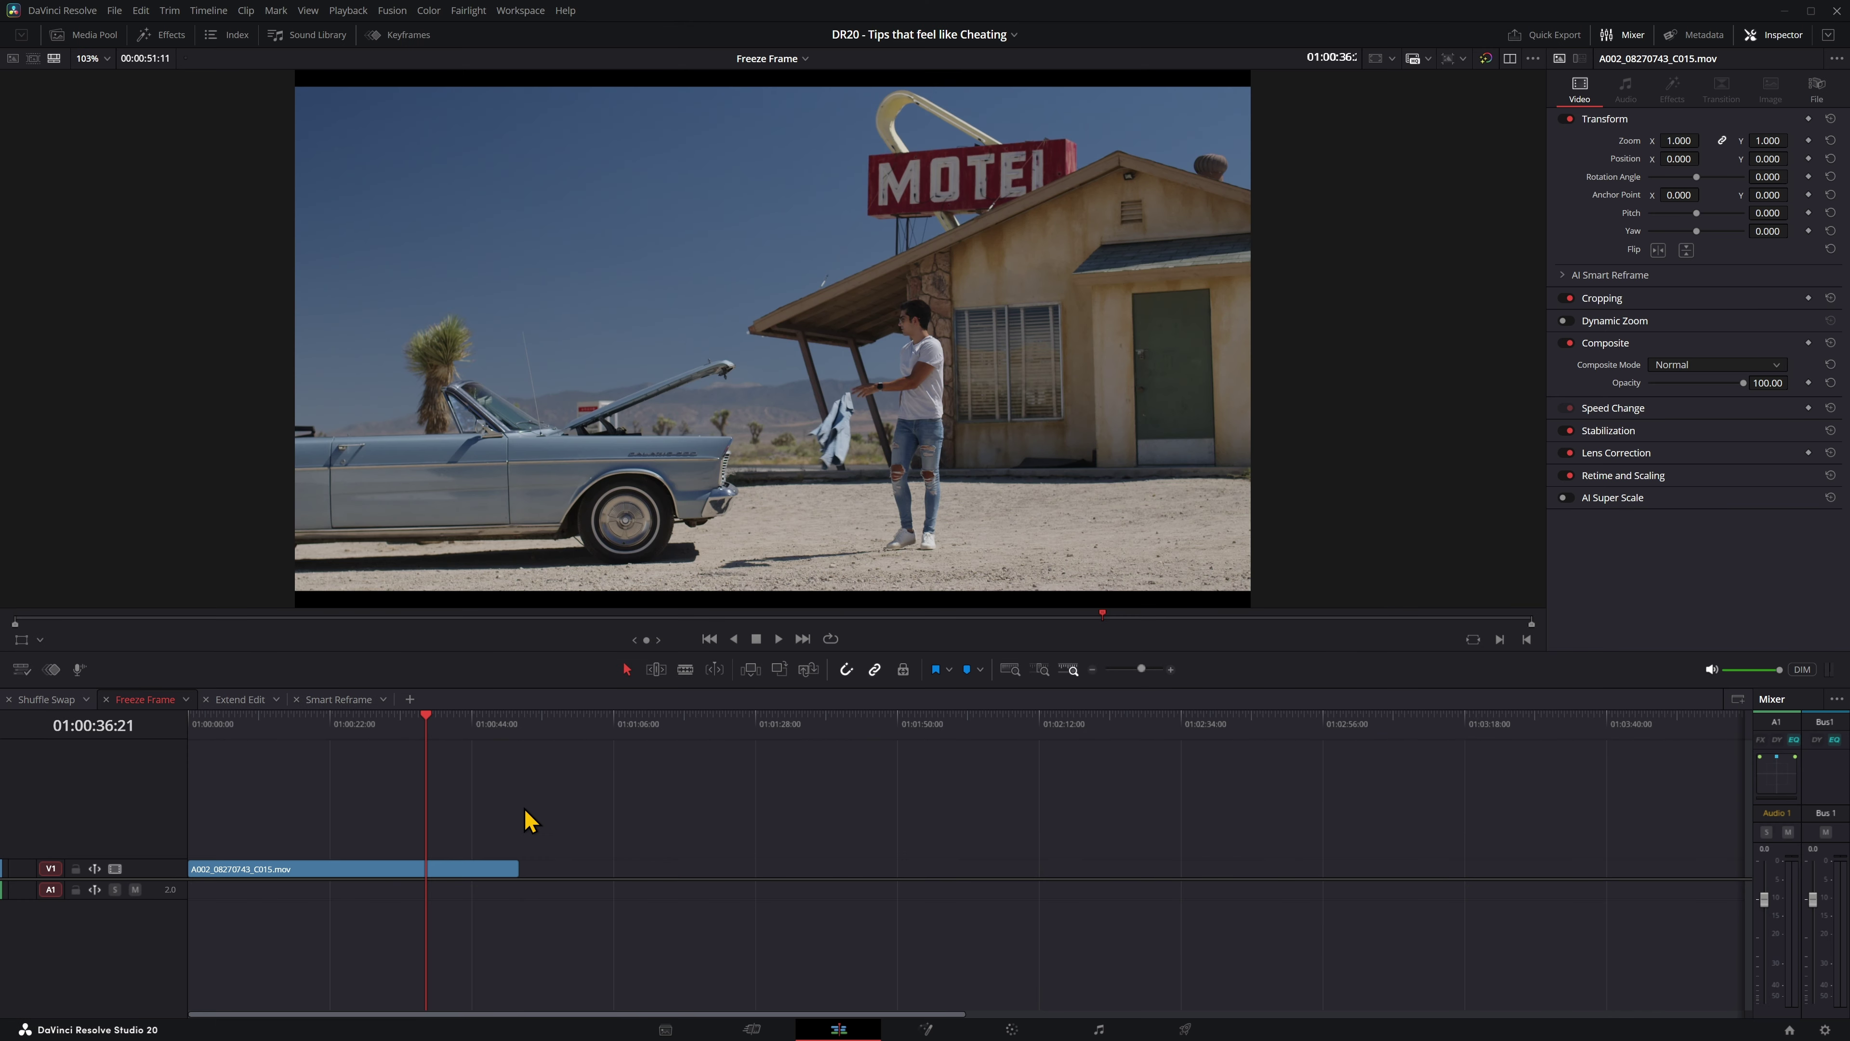
# In the Freeze Frame timeline, show retime controls on the motel clip and add a freeze frame at 01:00:36:23
pyautogui.moveTo(382, 736); pyautogui.dragTo(367, 731)
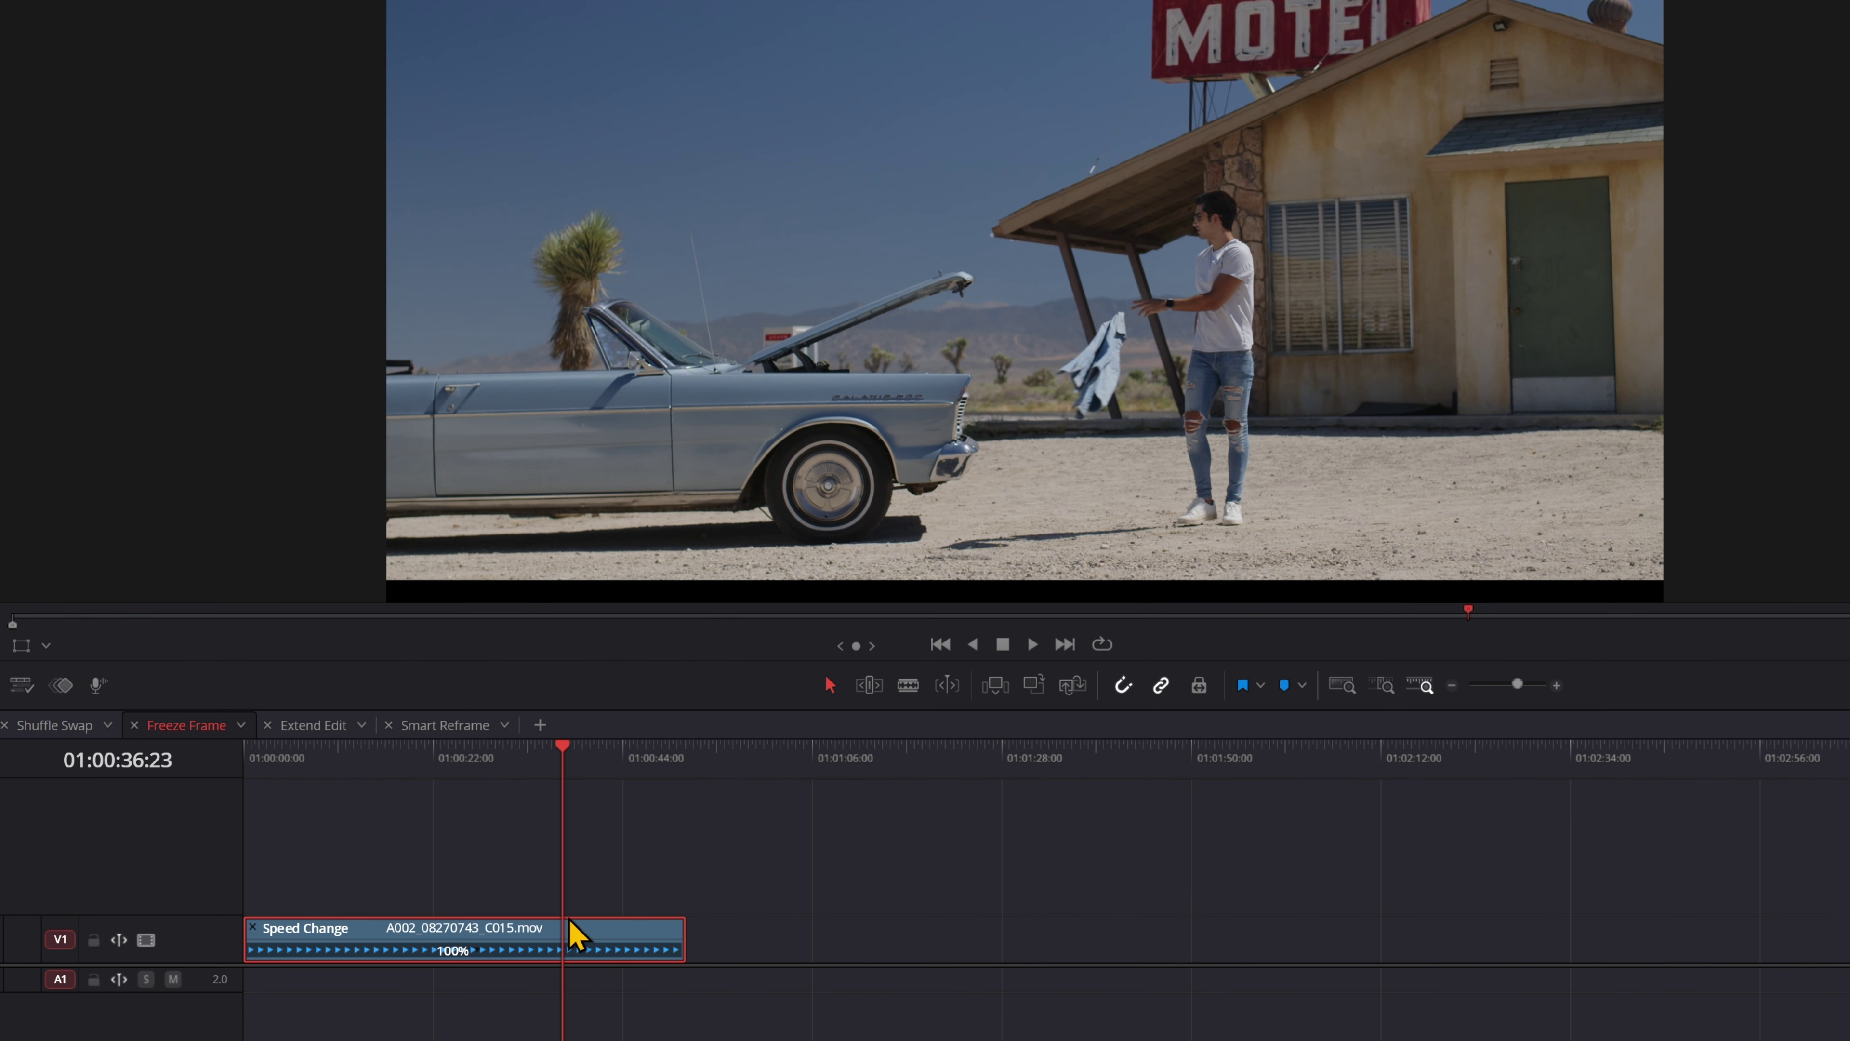
pyautogui.rightClick(499, 947)
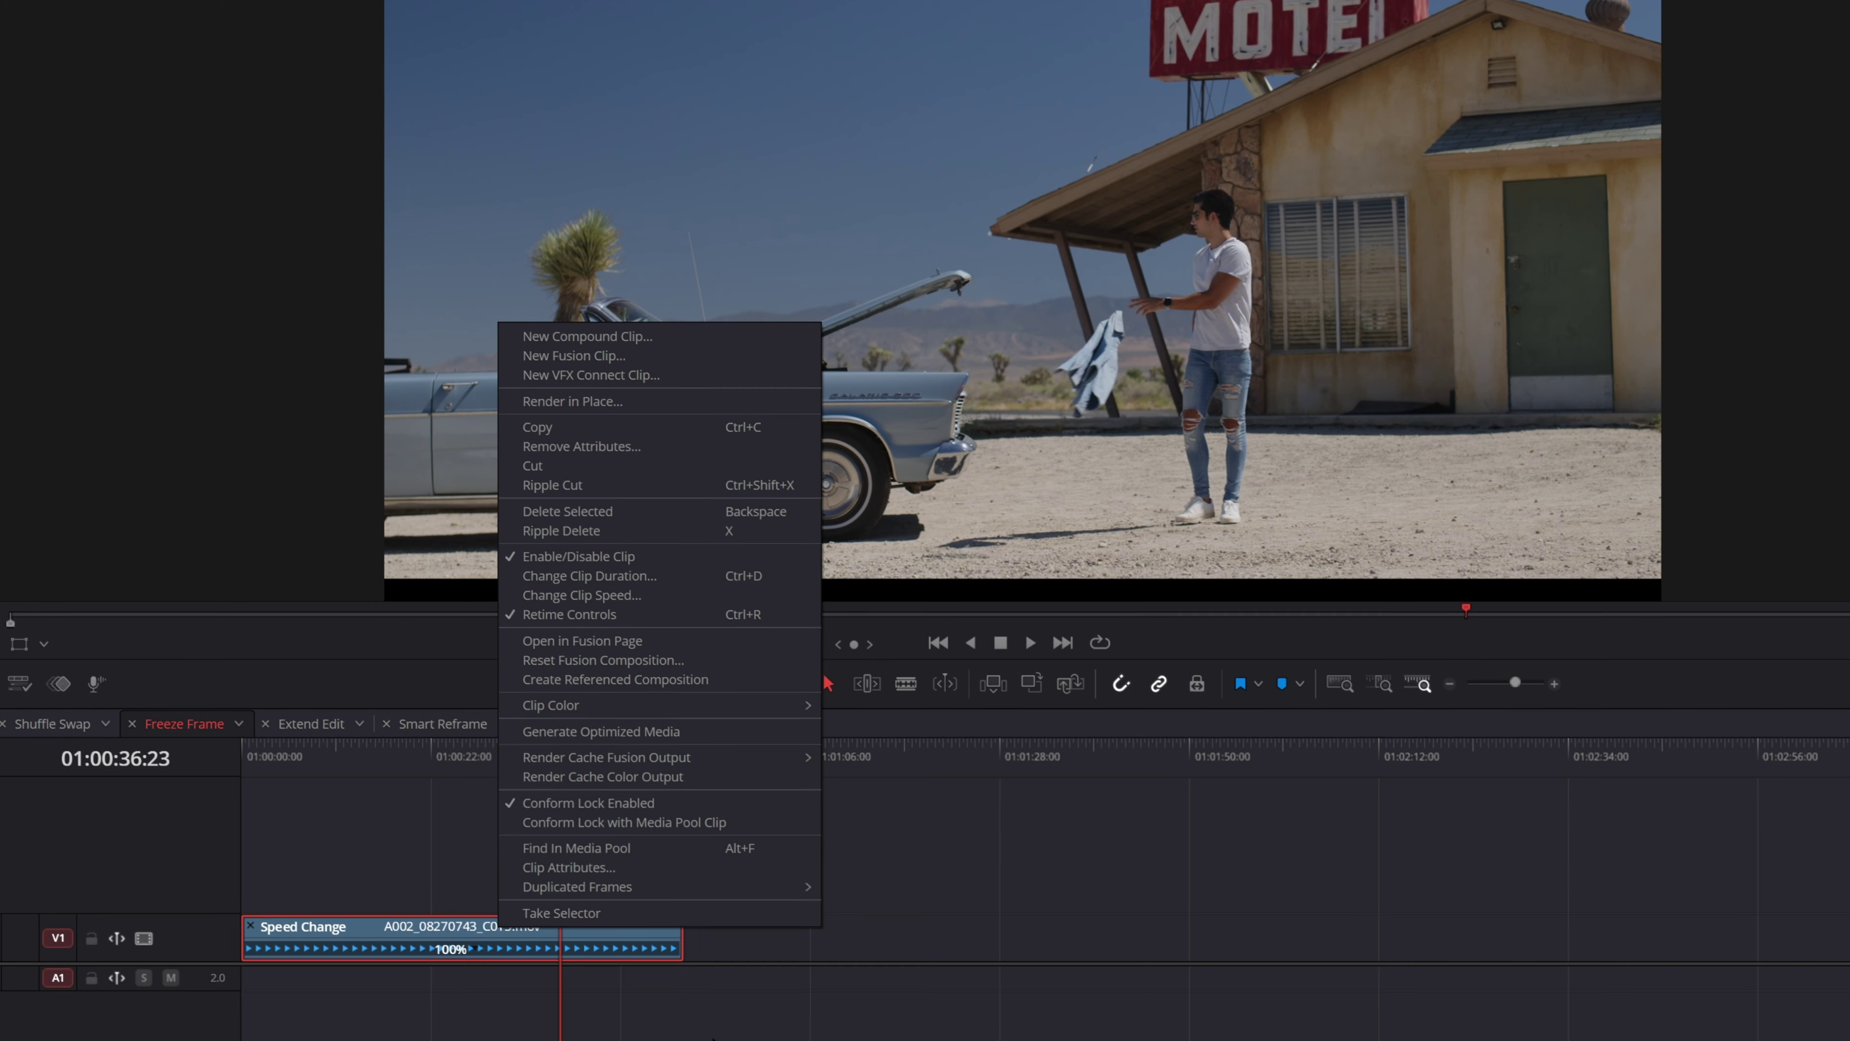
pyautogui.click(1135, 955)
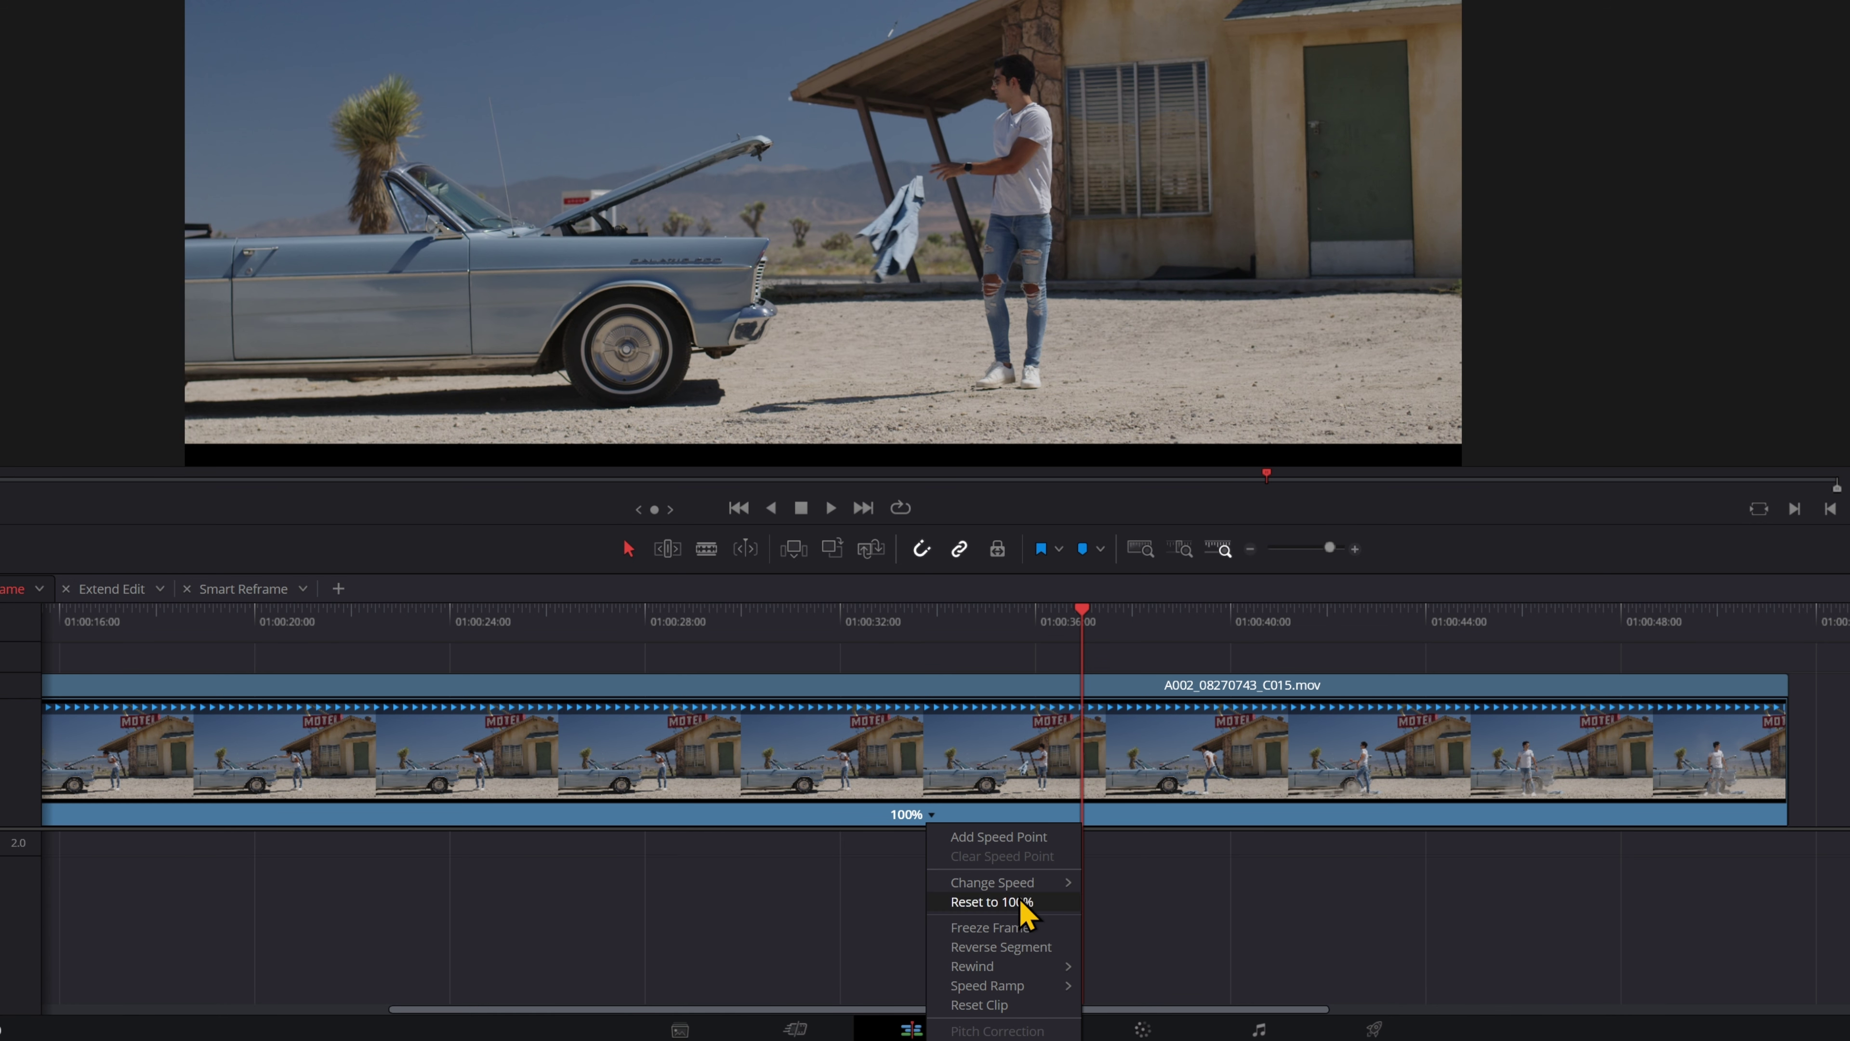
pyautogui.click(1013, 930)
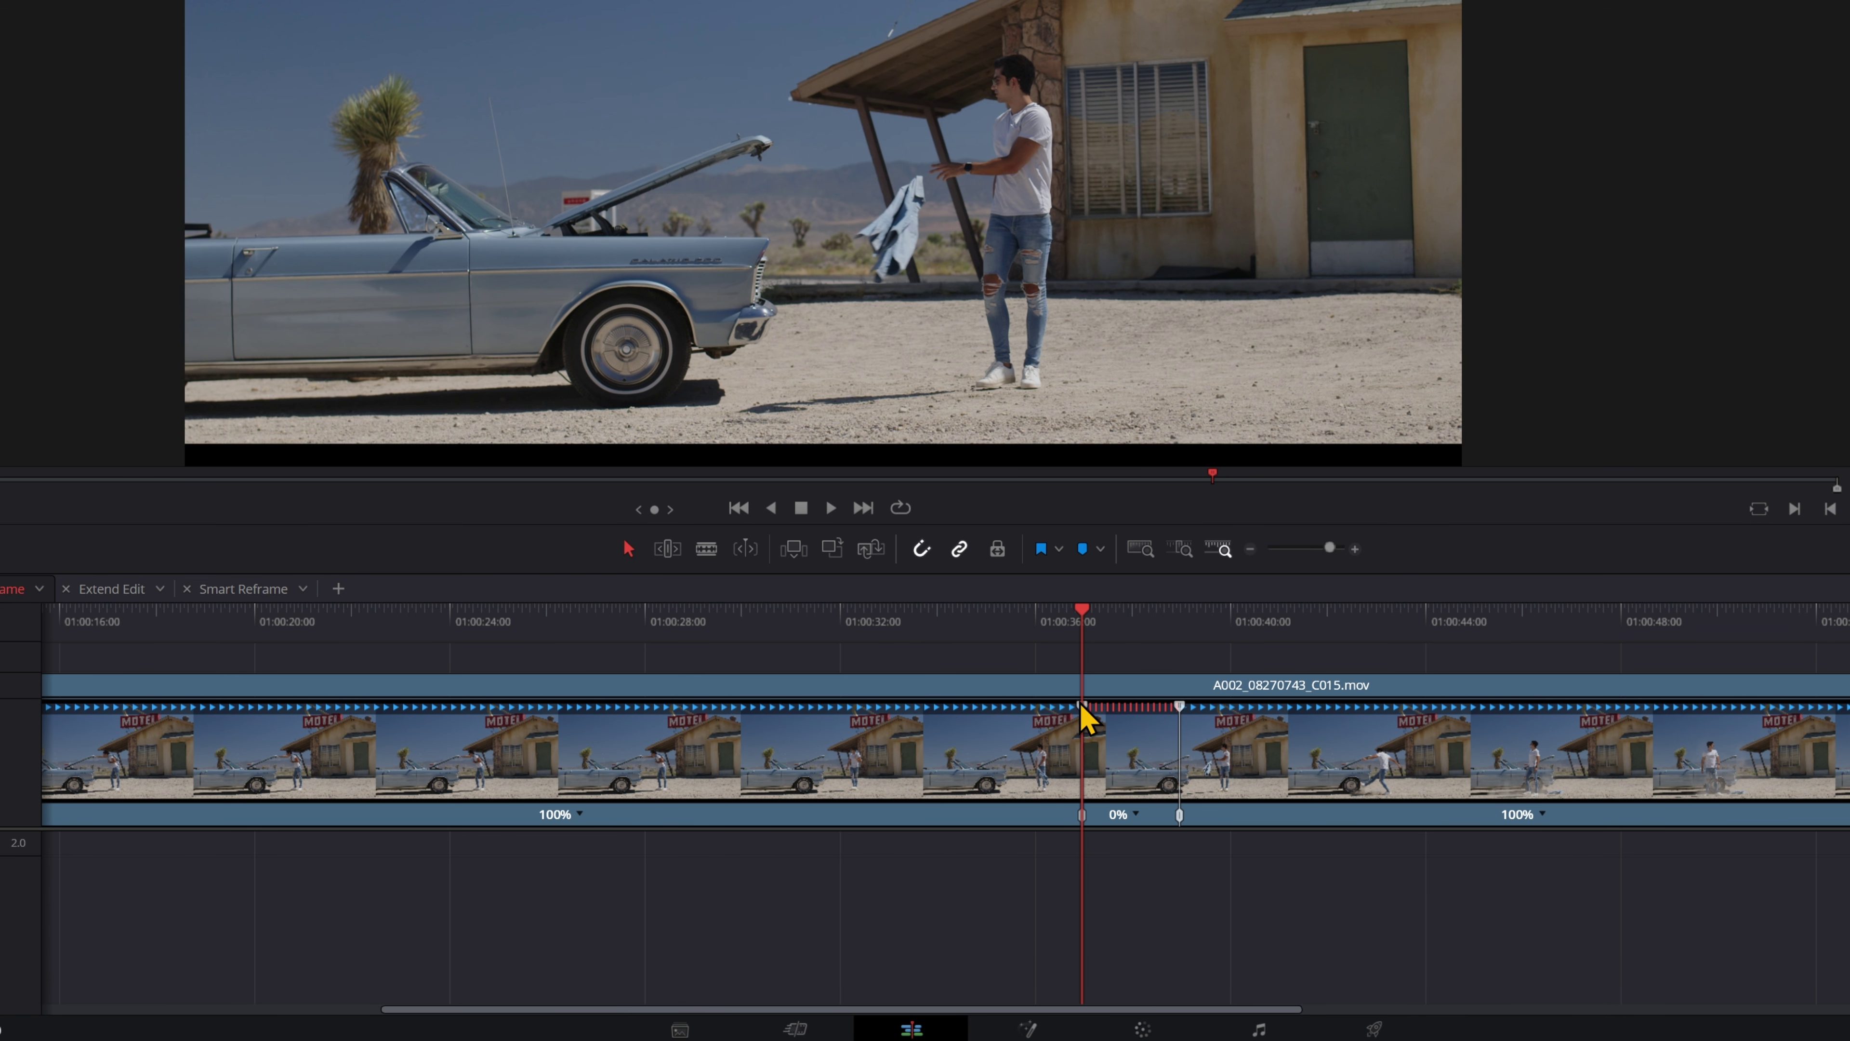
# Shorten the freeze segment to under one second by moving its end speed point, and play across it
pyautogui.moveTo(1182, 715); pyautogui.dragTo(1321, 737)
pyautogui.moveTo(1005, 619); pyautogui.dragTo(1321, 620)
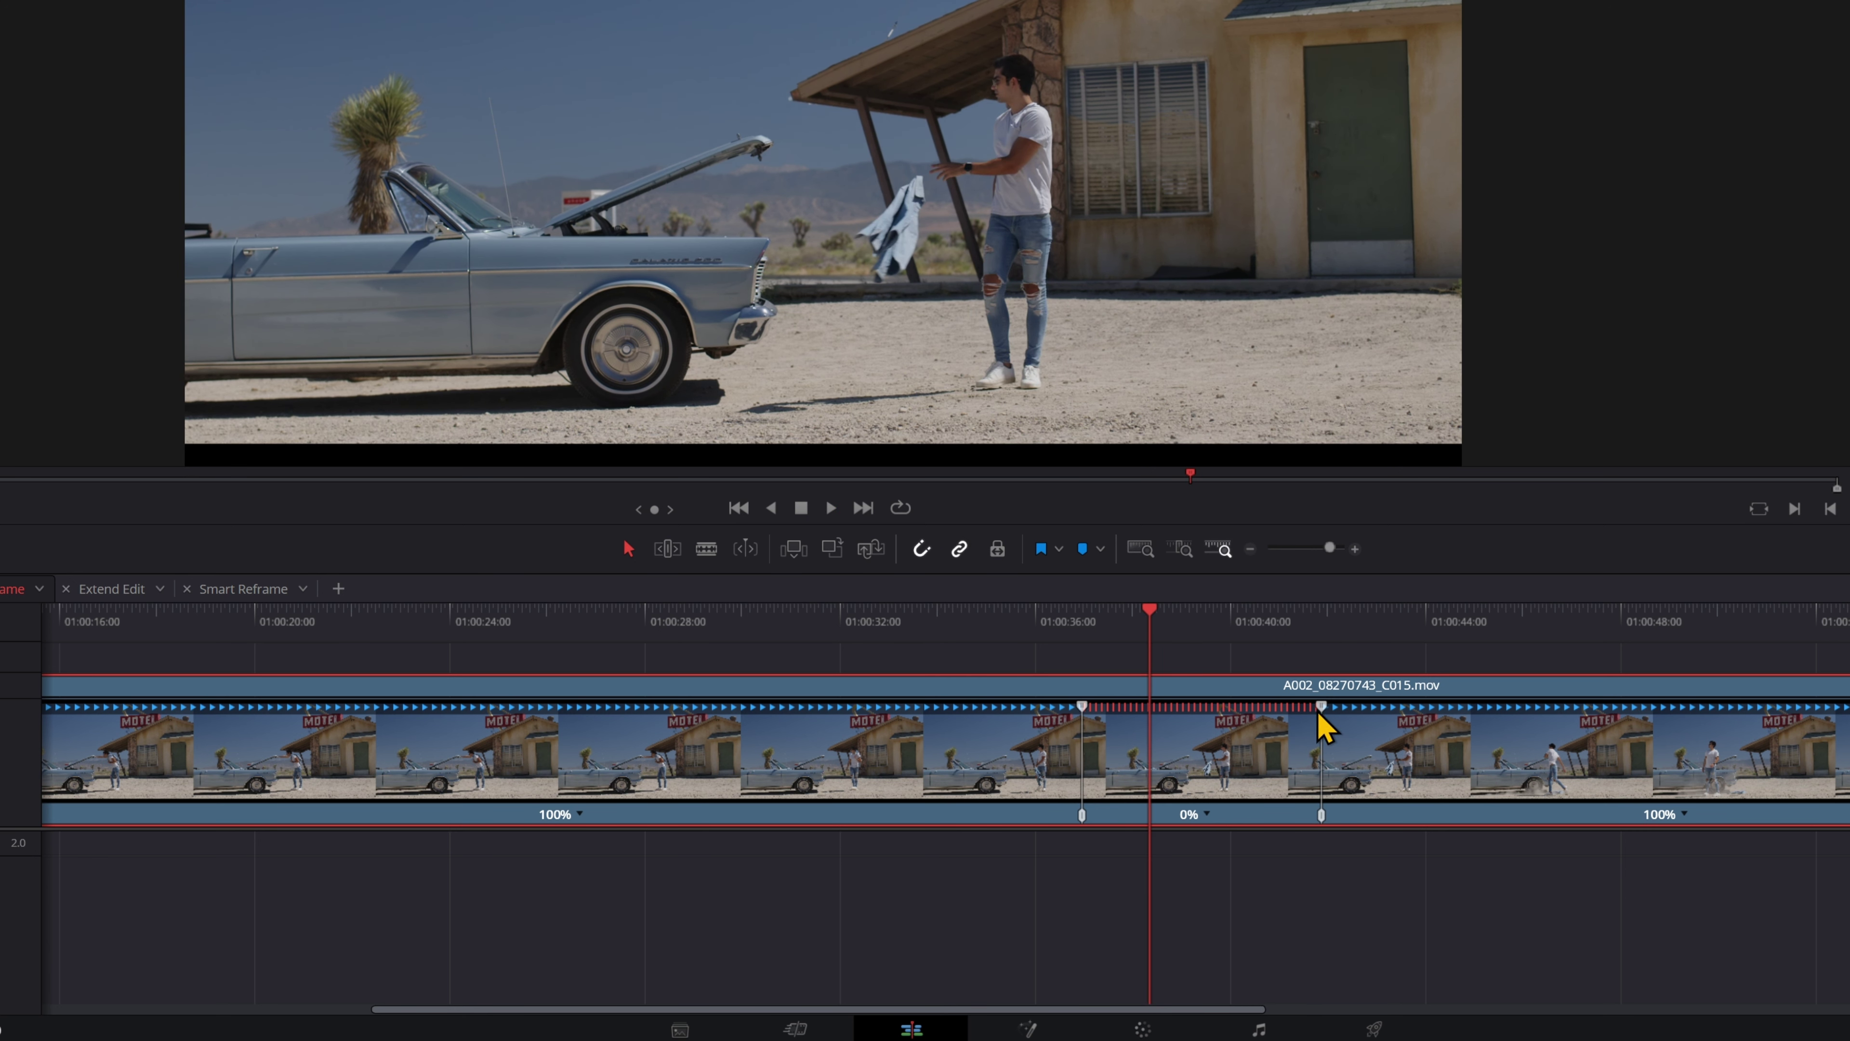
pyautogui.moveTo(1321, 713); pyautogui.dragTo(1122, 718)
pyautogui.click(1095, 621)
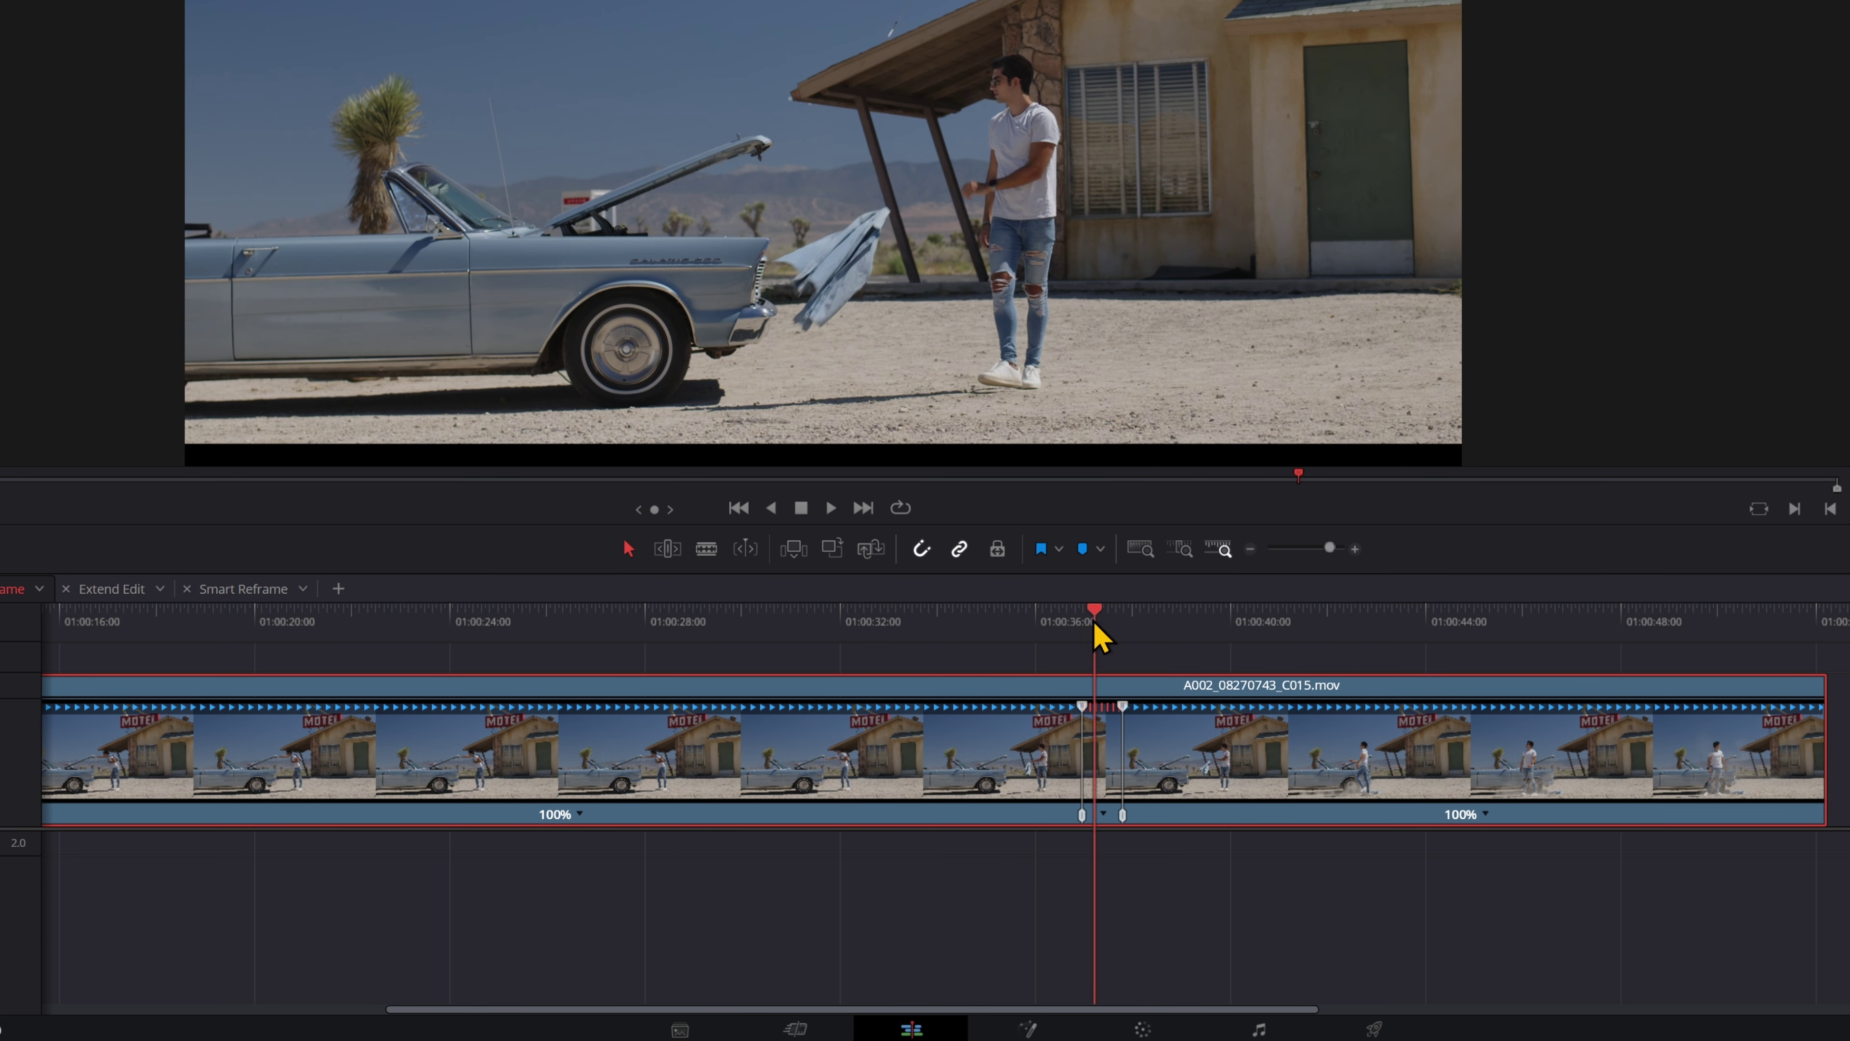
pyautogui.click(1051, 621)
pyautogui.press('space')
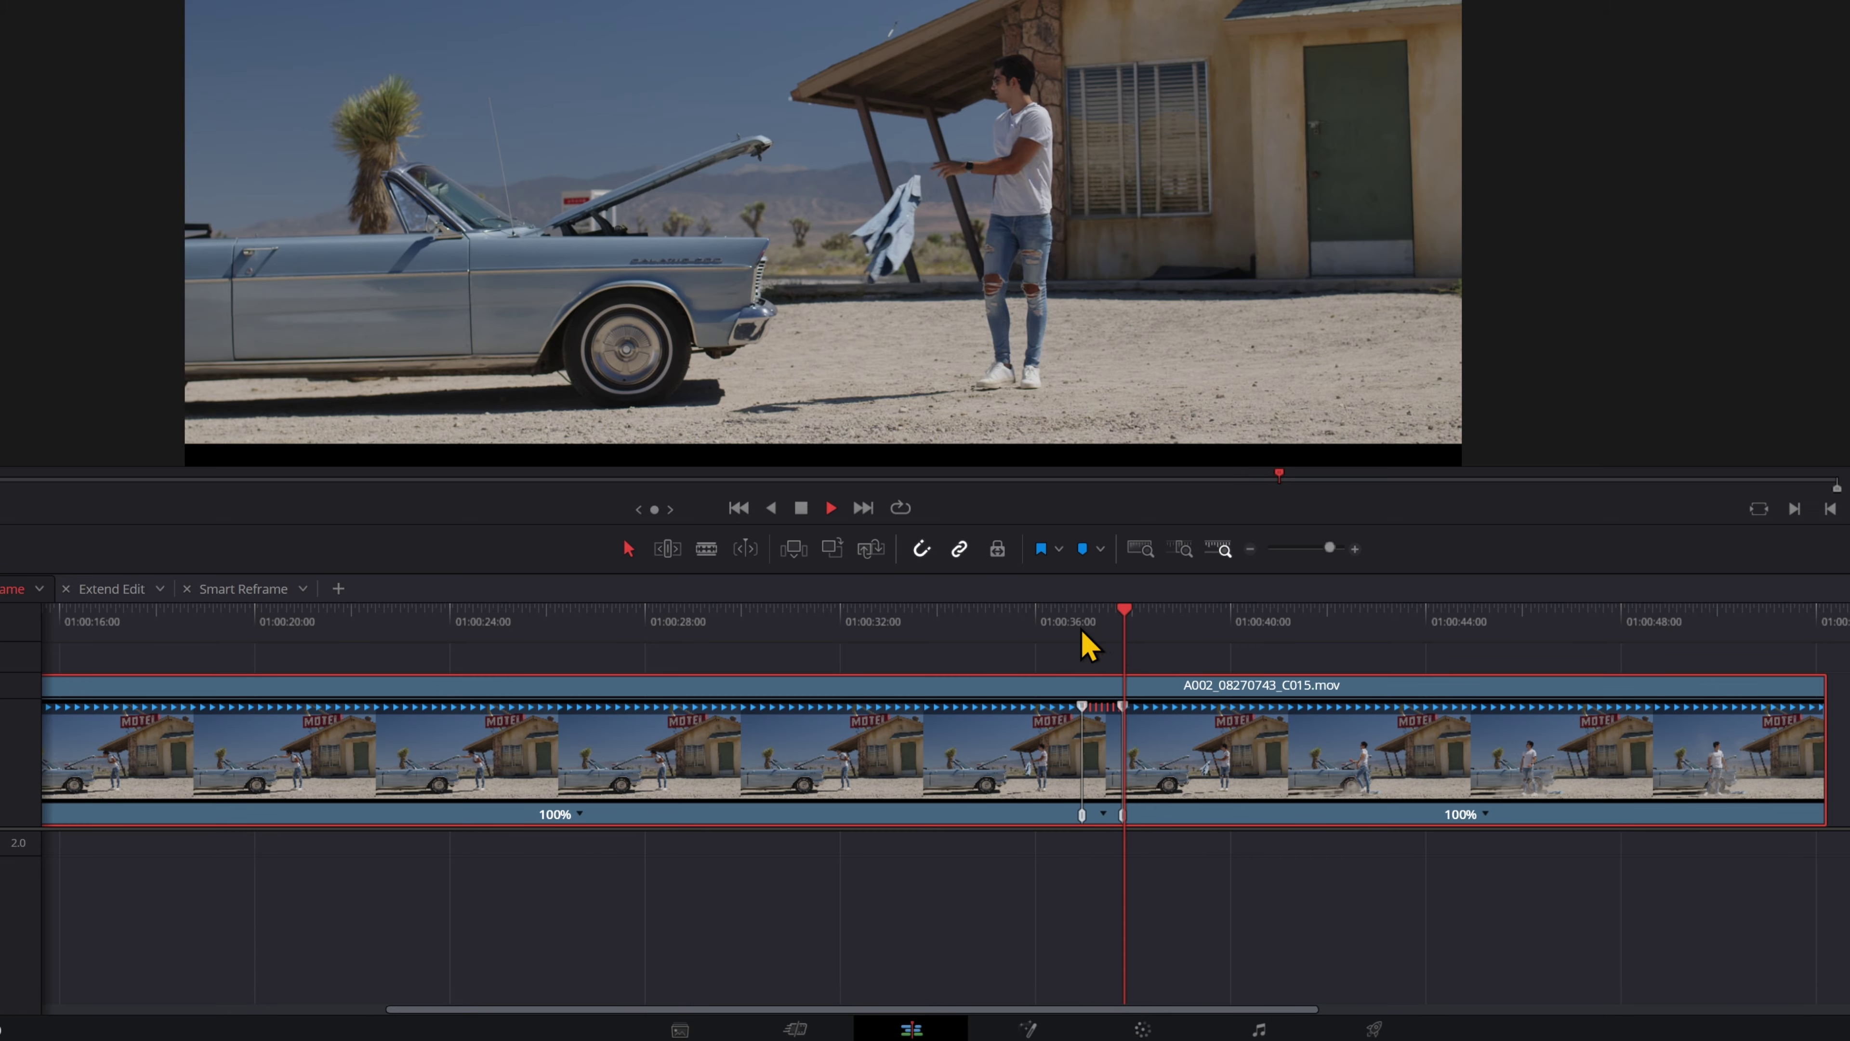
pyautogui.click(1083, 631)
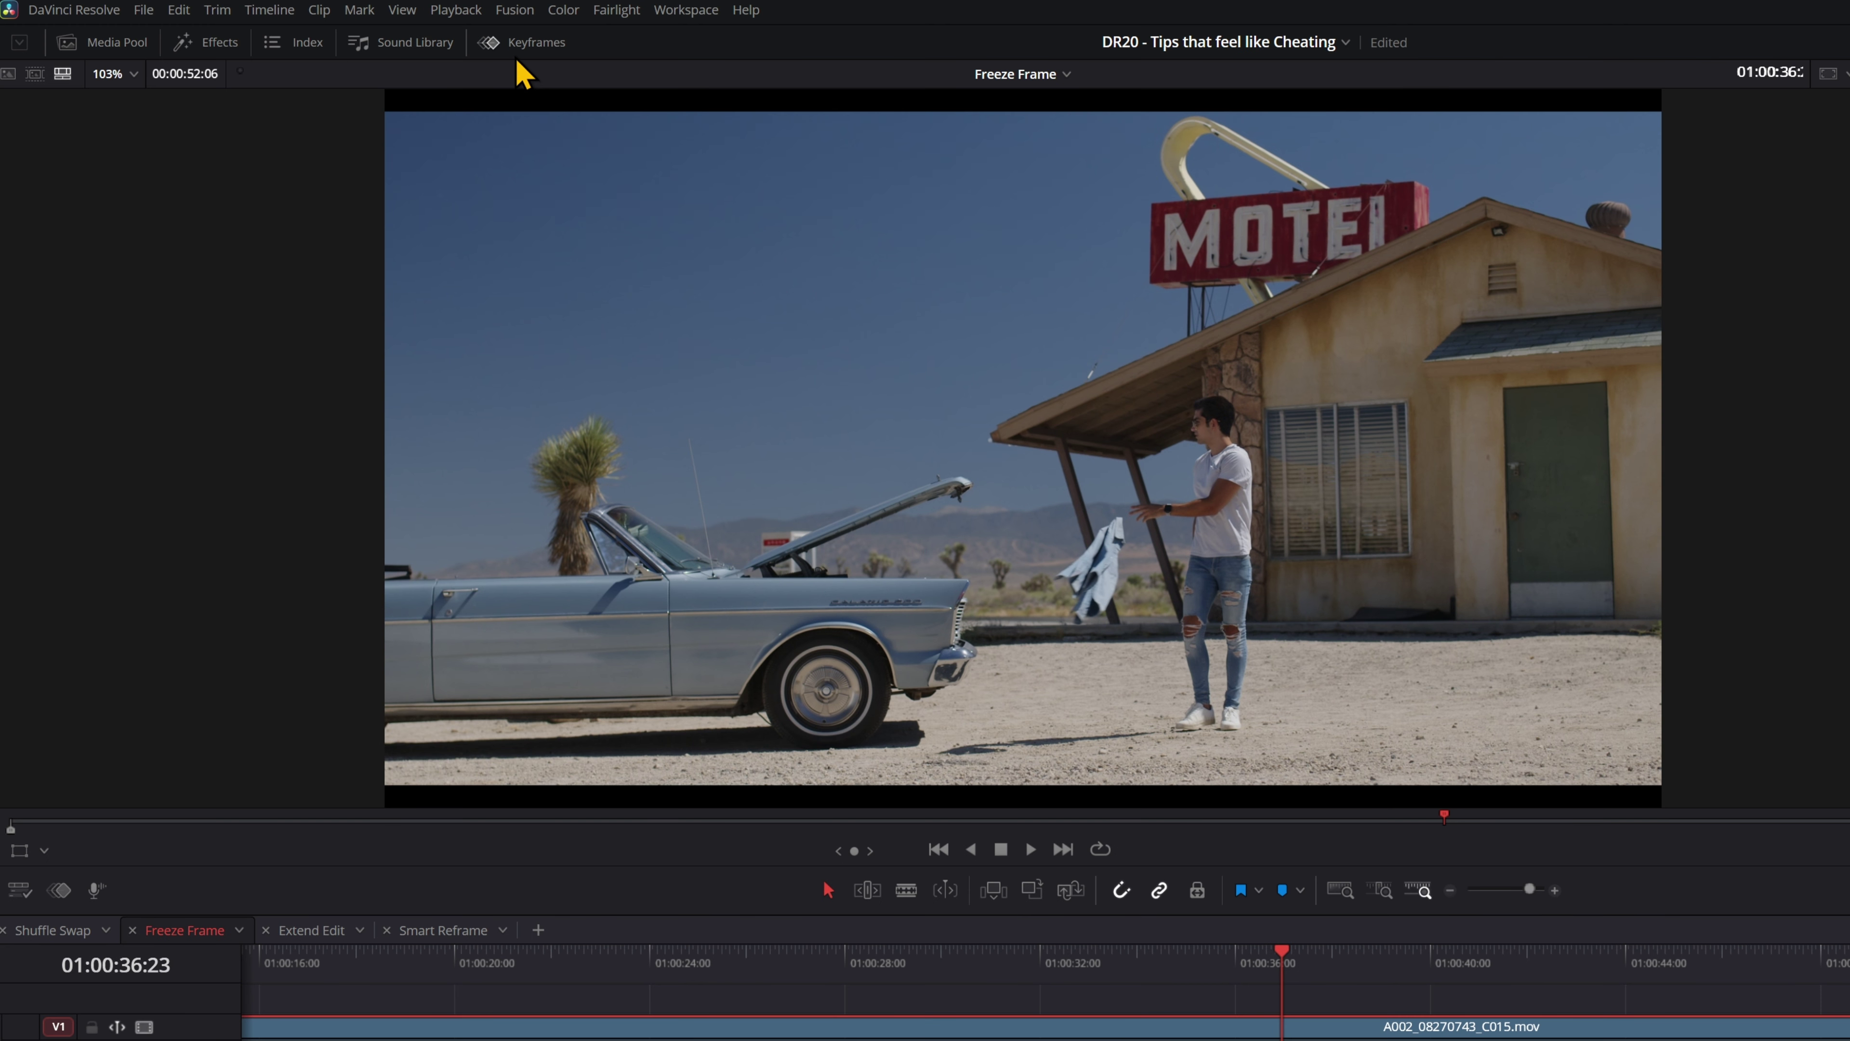
# Open the keyframe curve editor for the motel clip and display only the Retime Speed parameter, hiding Zoom X
pyautogui.click(517, 49)
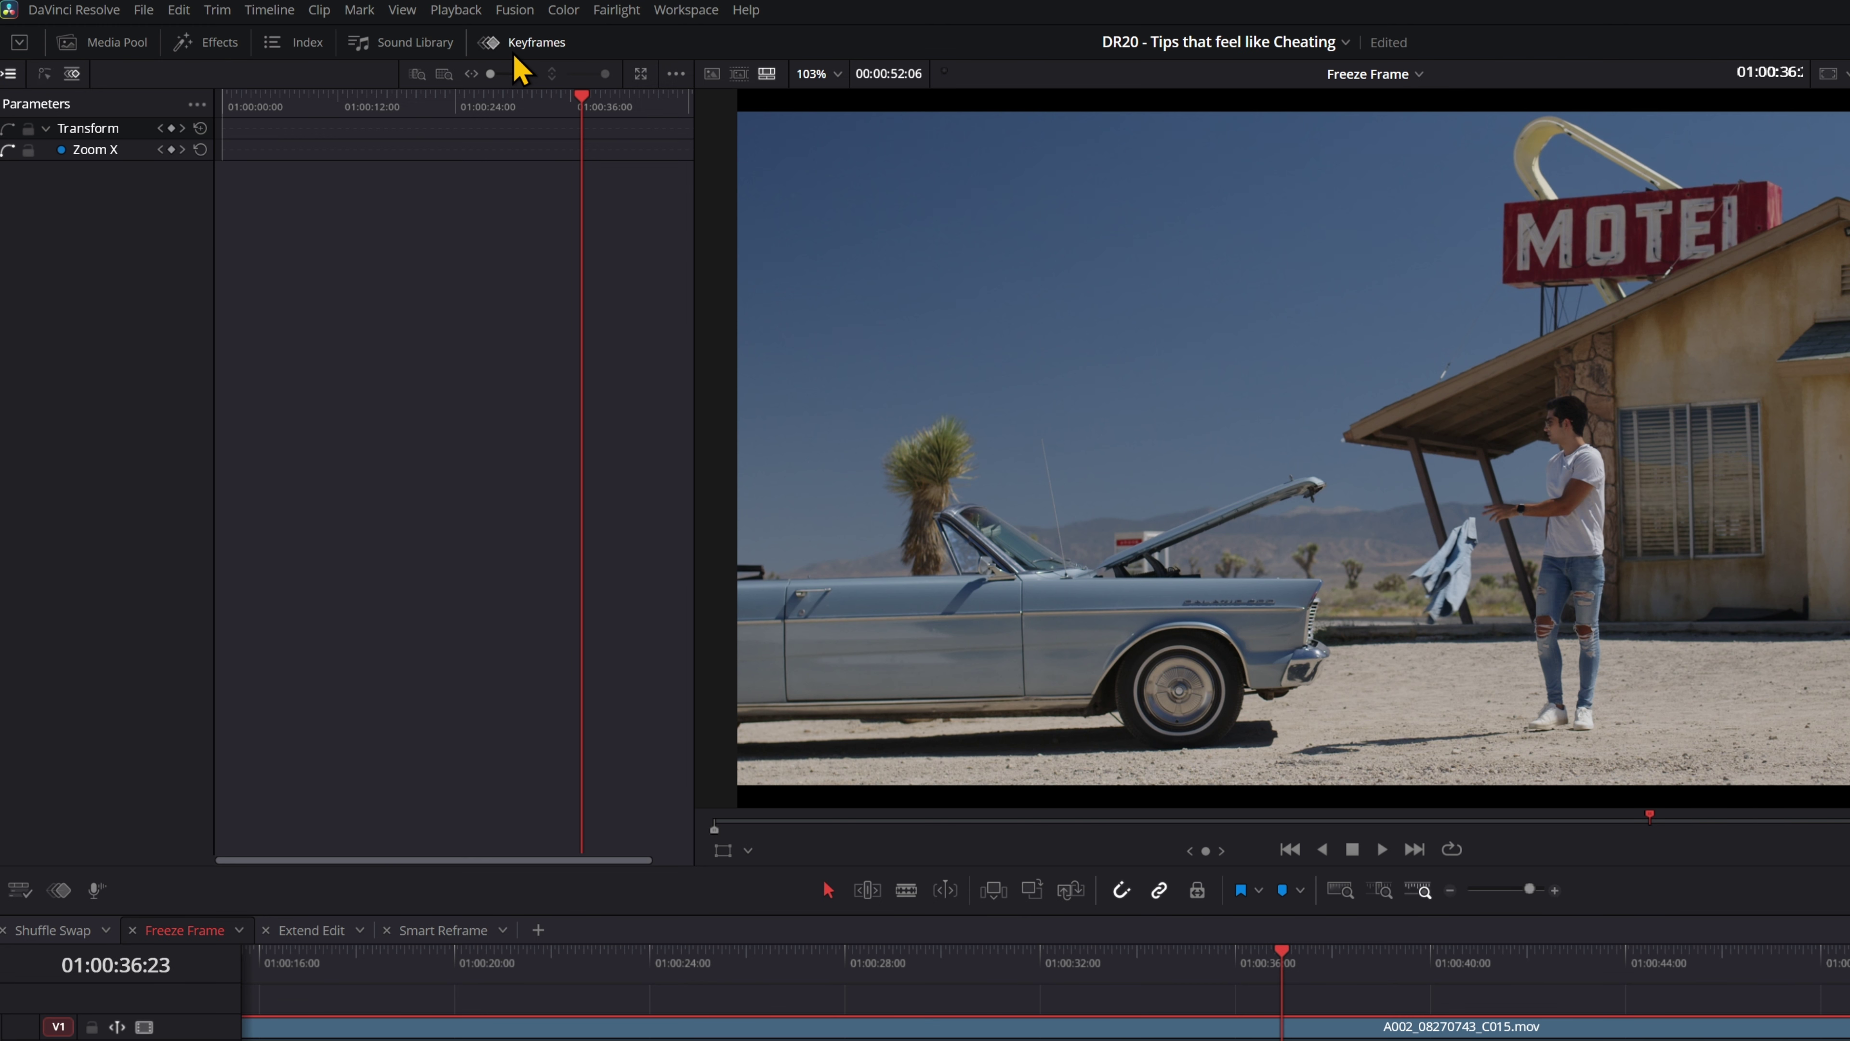
pyautogui.click(44, 73)
pyautogui.click(192, 105)
pyautogui.moveTo(315, 167)
pyautogui.moveTo(495, 171)
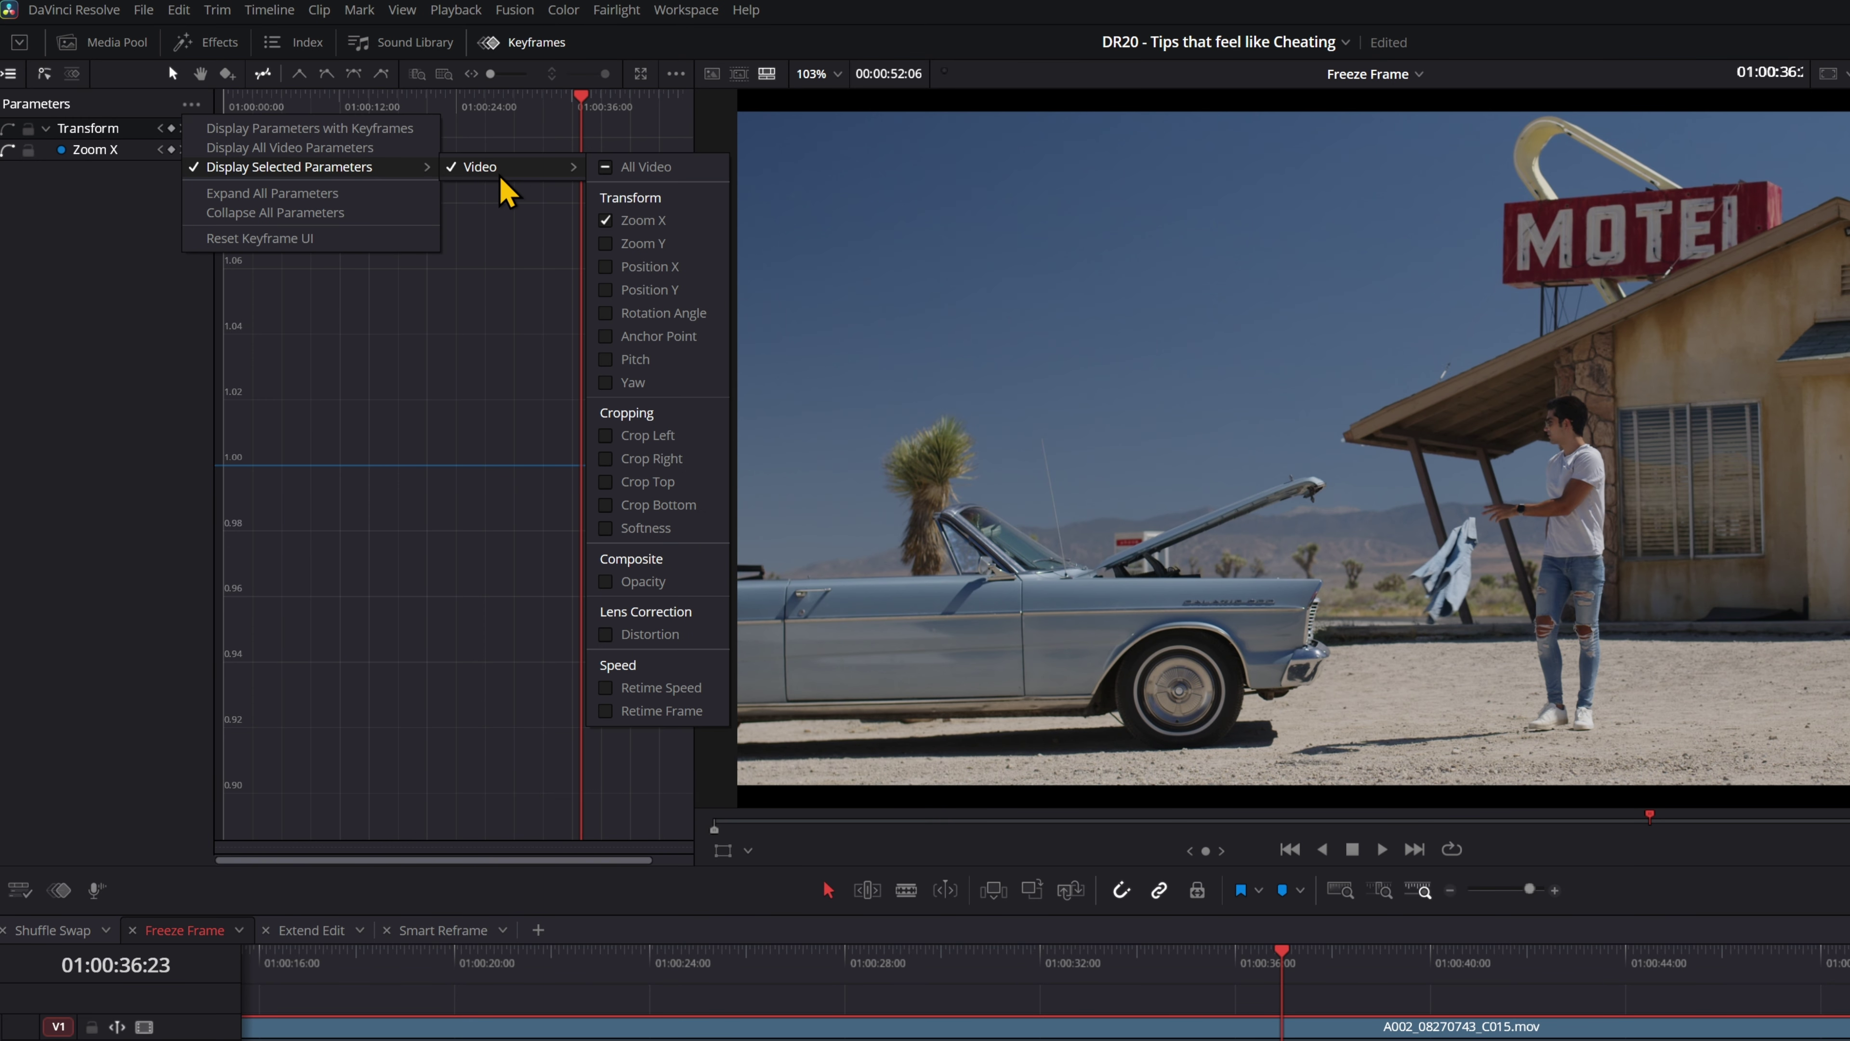
pyautogui.click(606, 688)
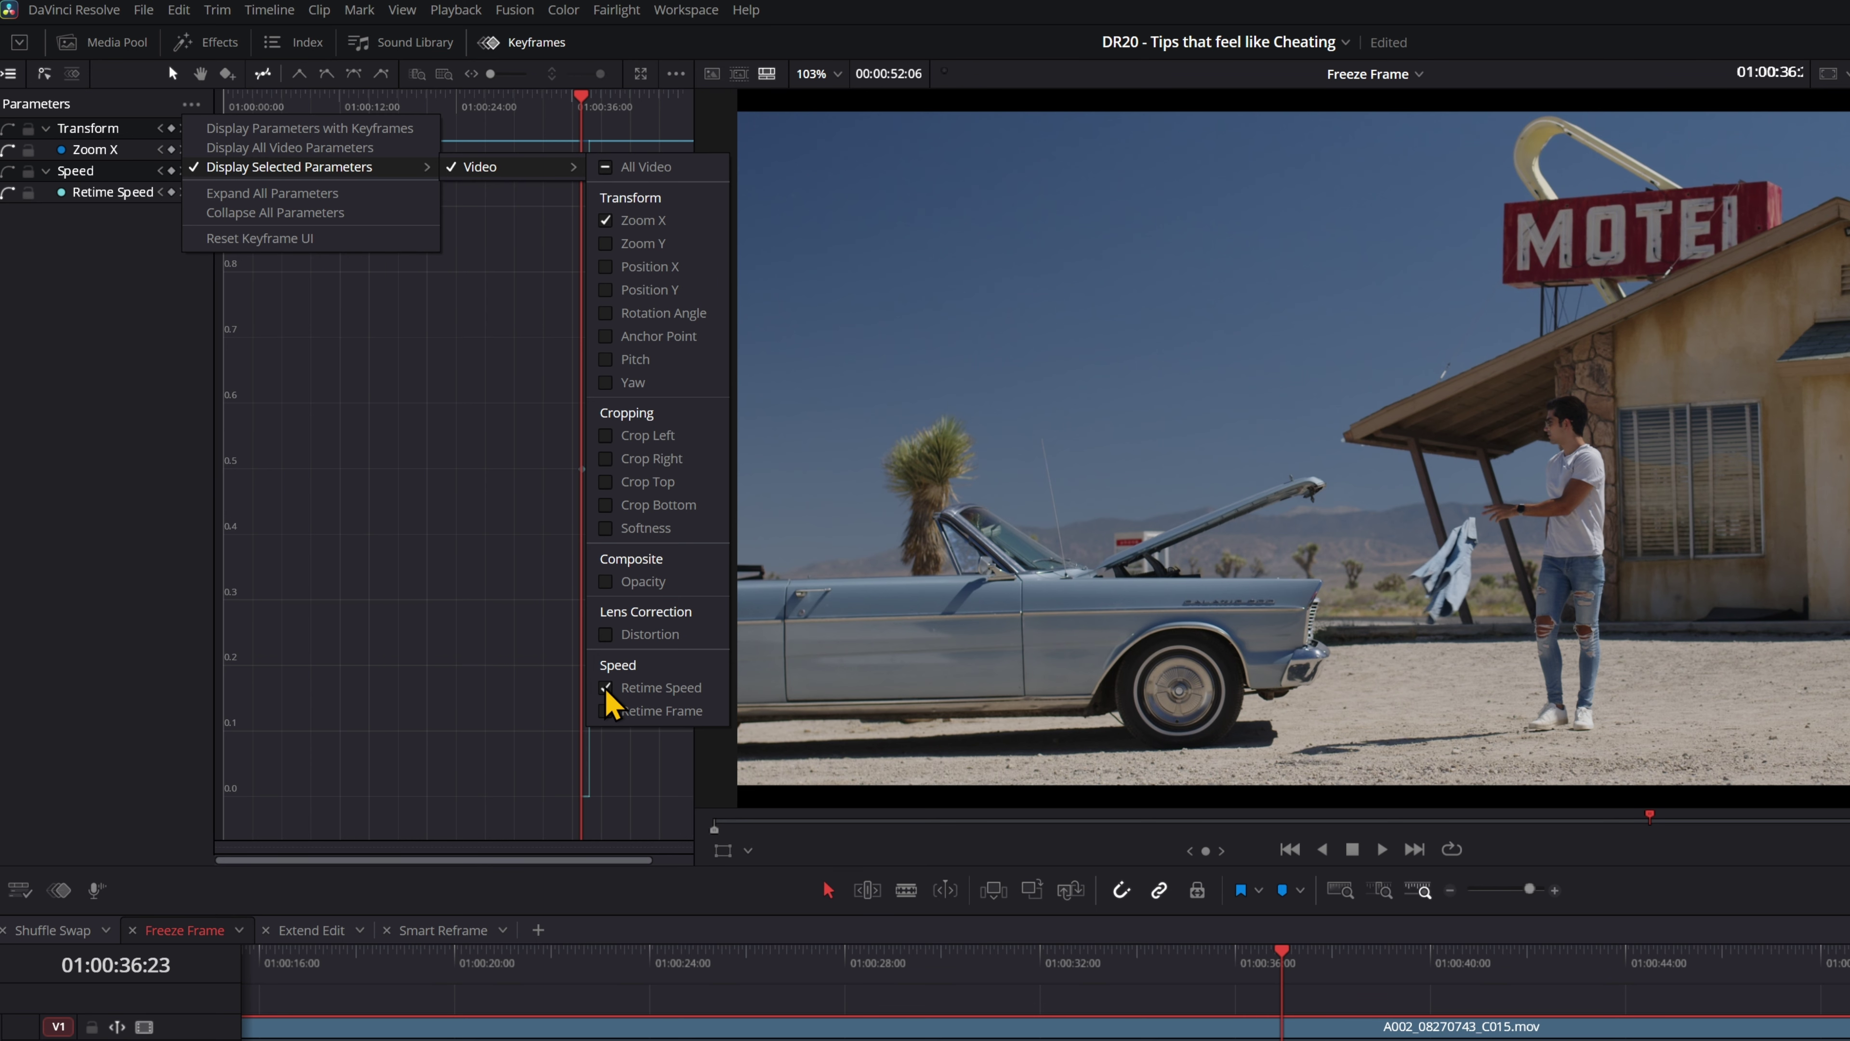
pyautogui.click(451, 532)
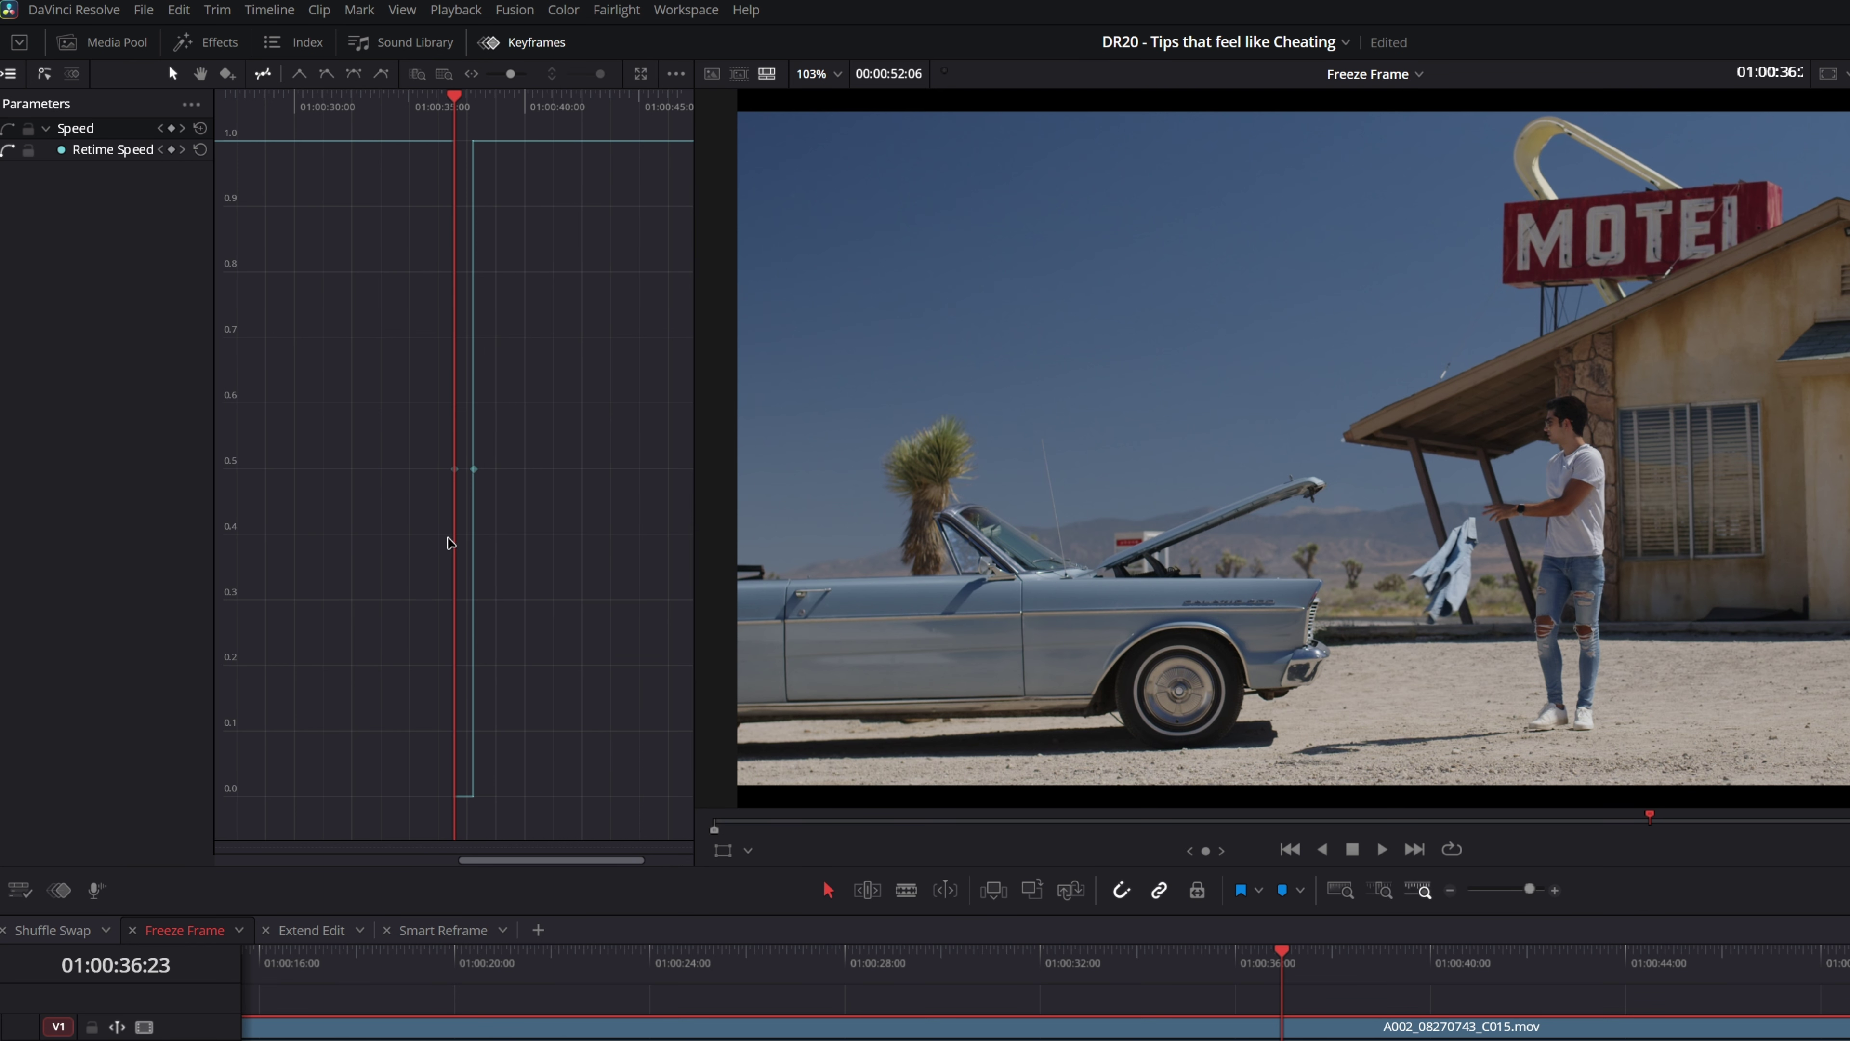
pyautogui.scroll(5, 451, 554)
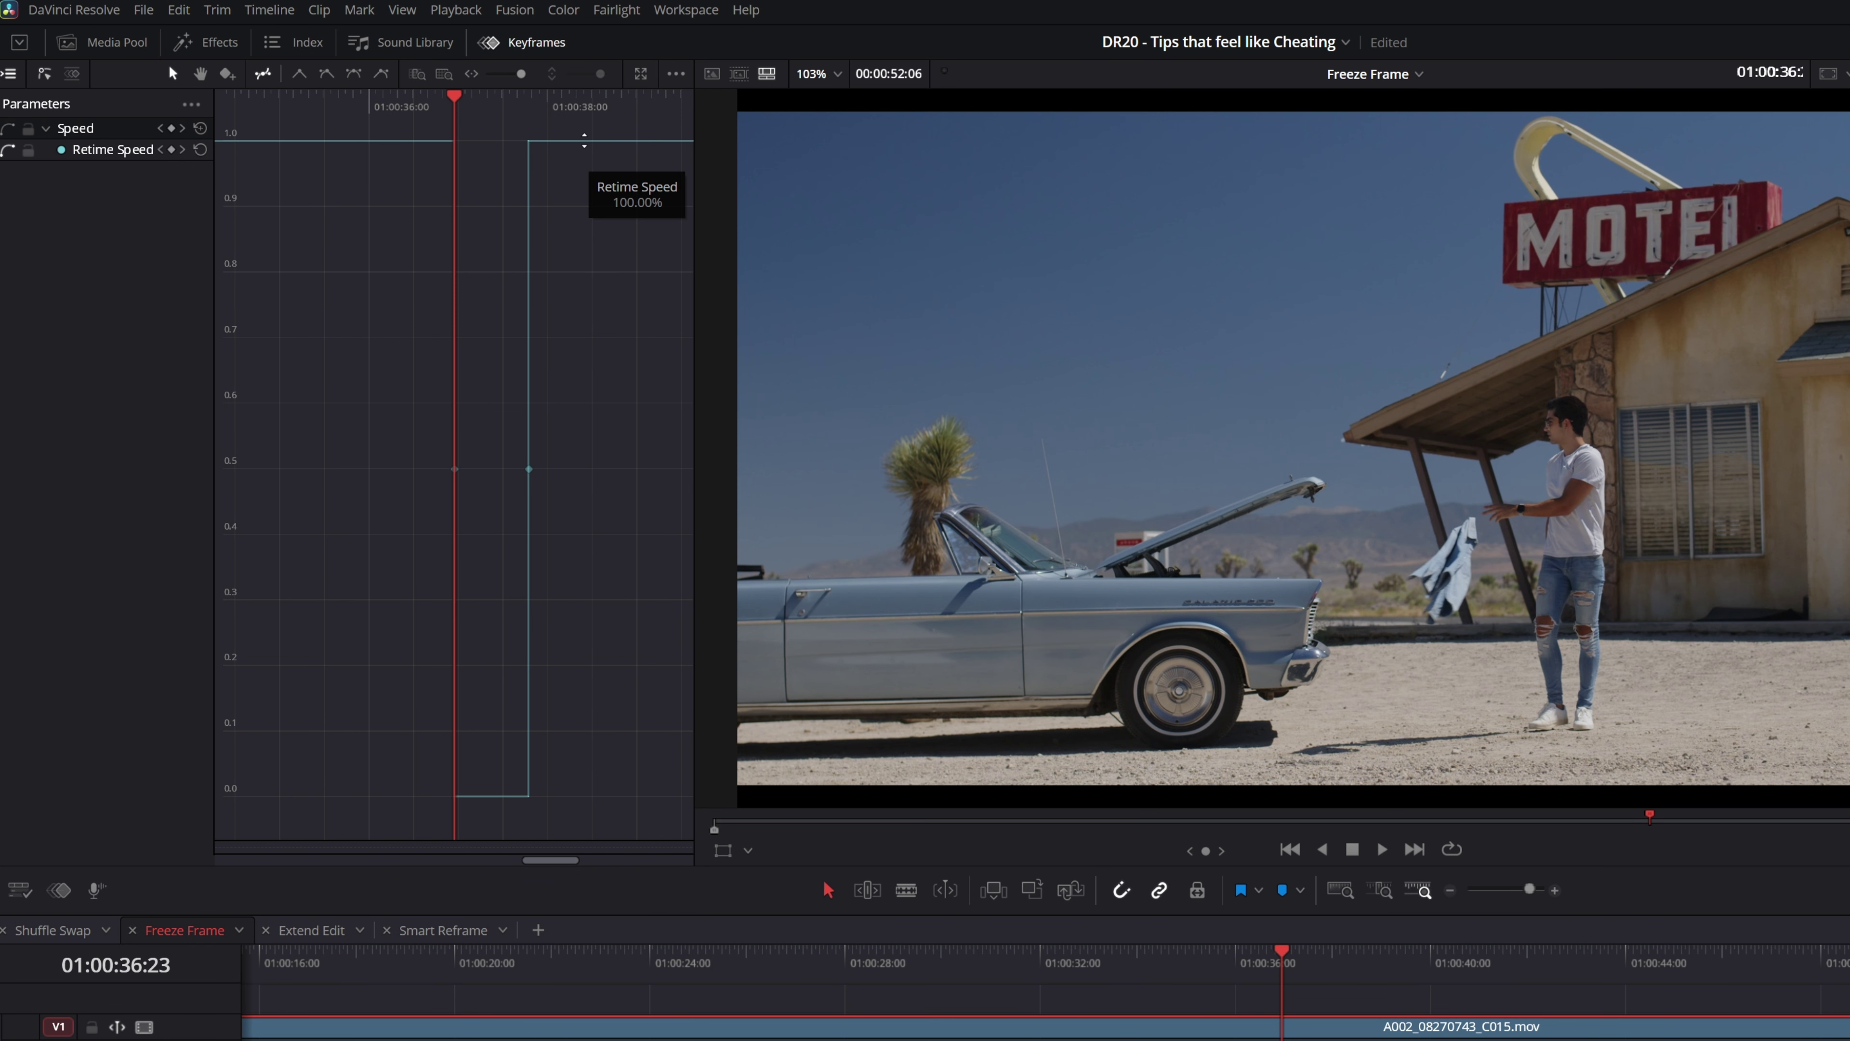
# Smooth both Retime Speed keyframes around the freeze and lengthen their curve handles for a more gradual speed ramp
pyautogui.moveTo(587, 134); pyautogui.dragTo(339, 667)
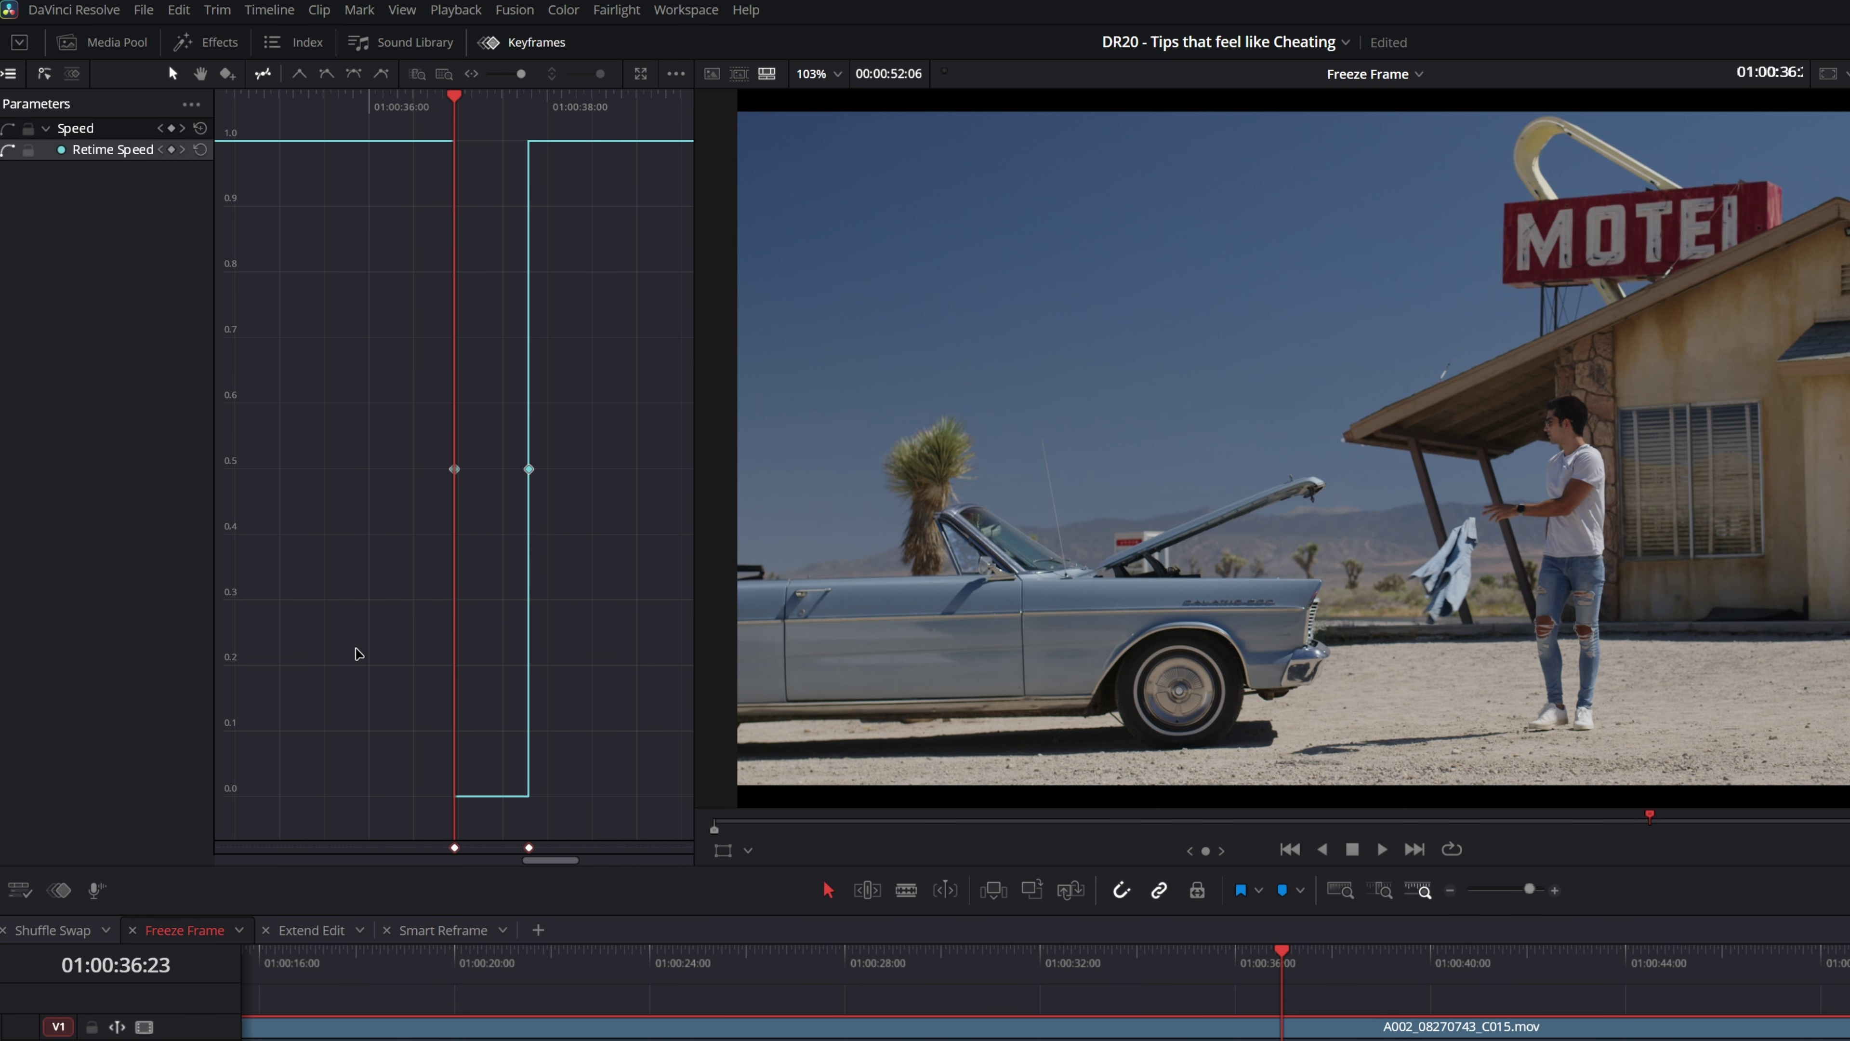
pyautogui.click(353, 74)
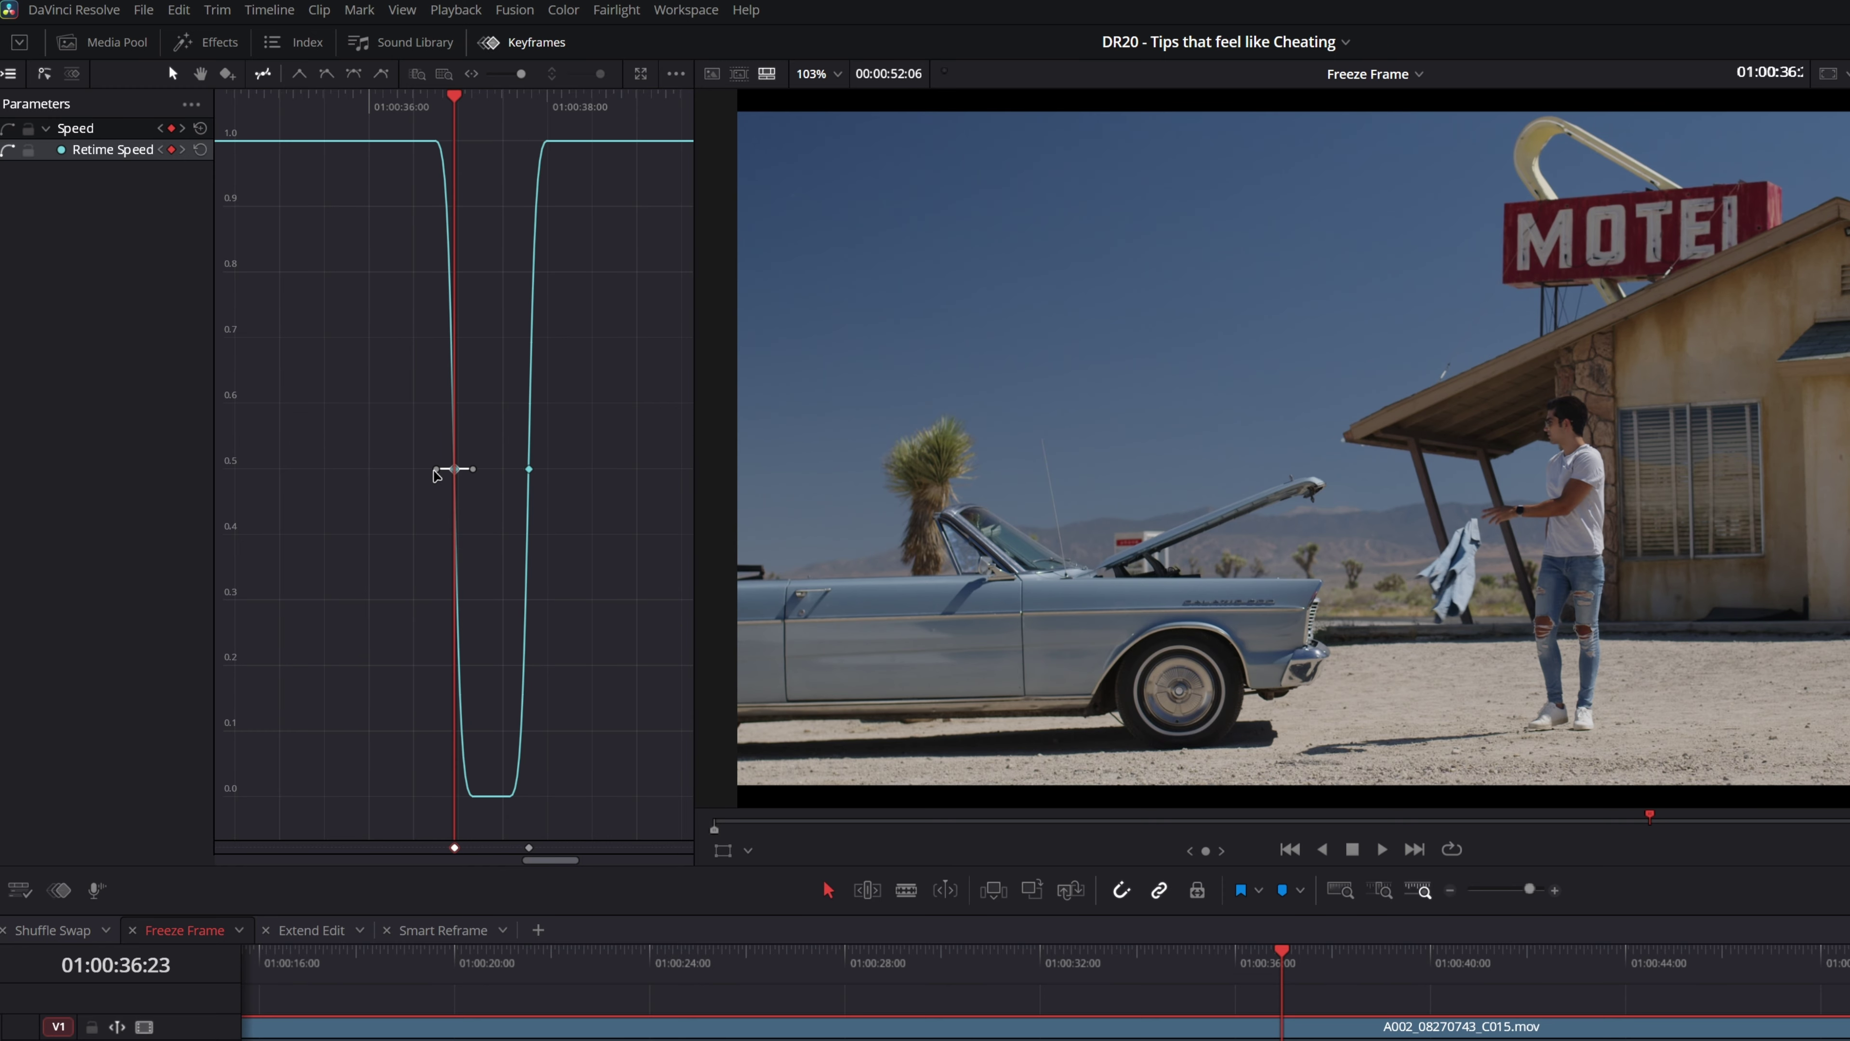
pyautogui.moveTo(436, 469); pyautogui.dragTo(360, 472)
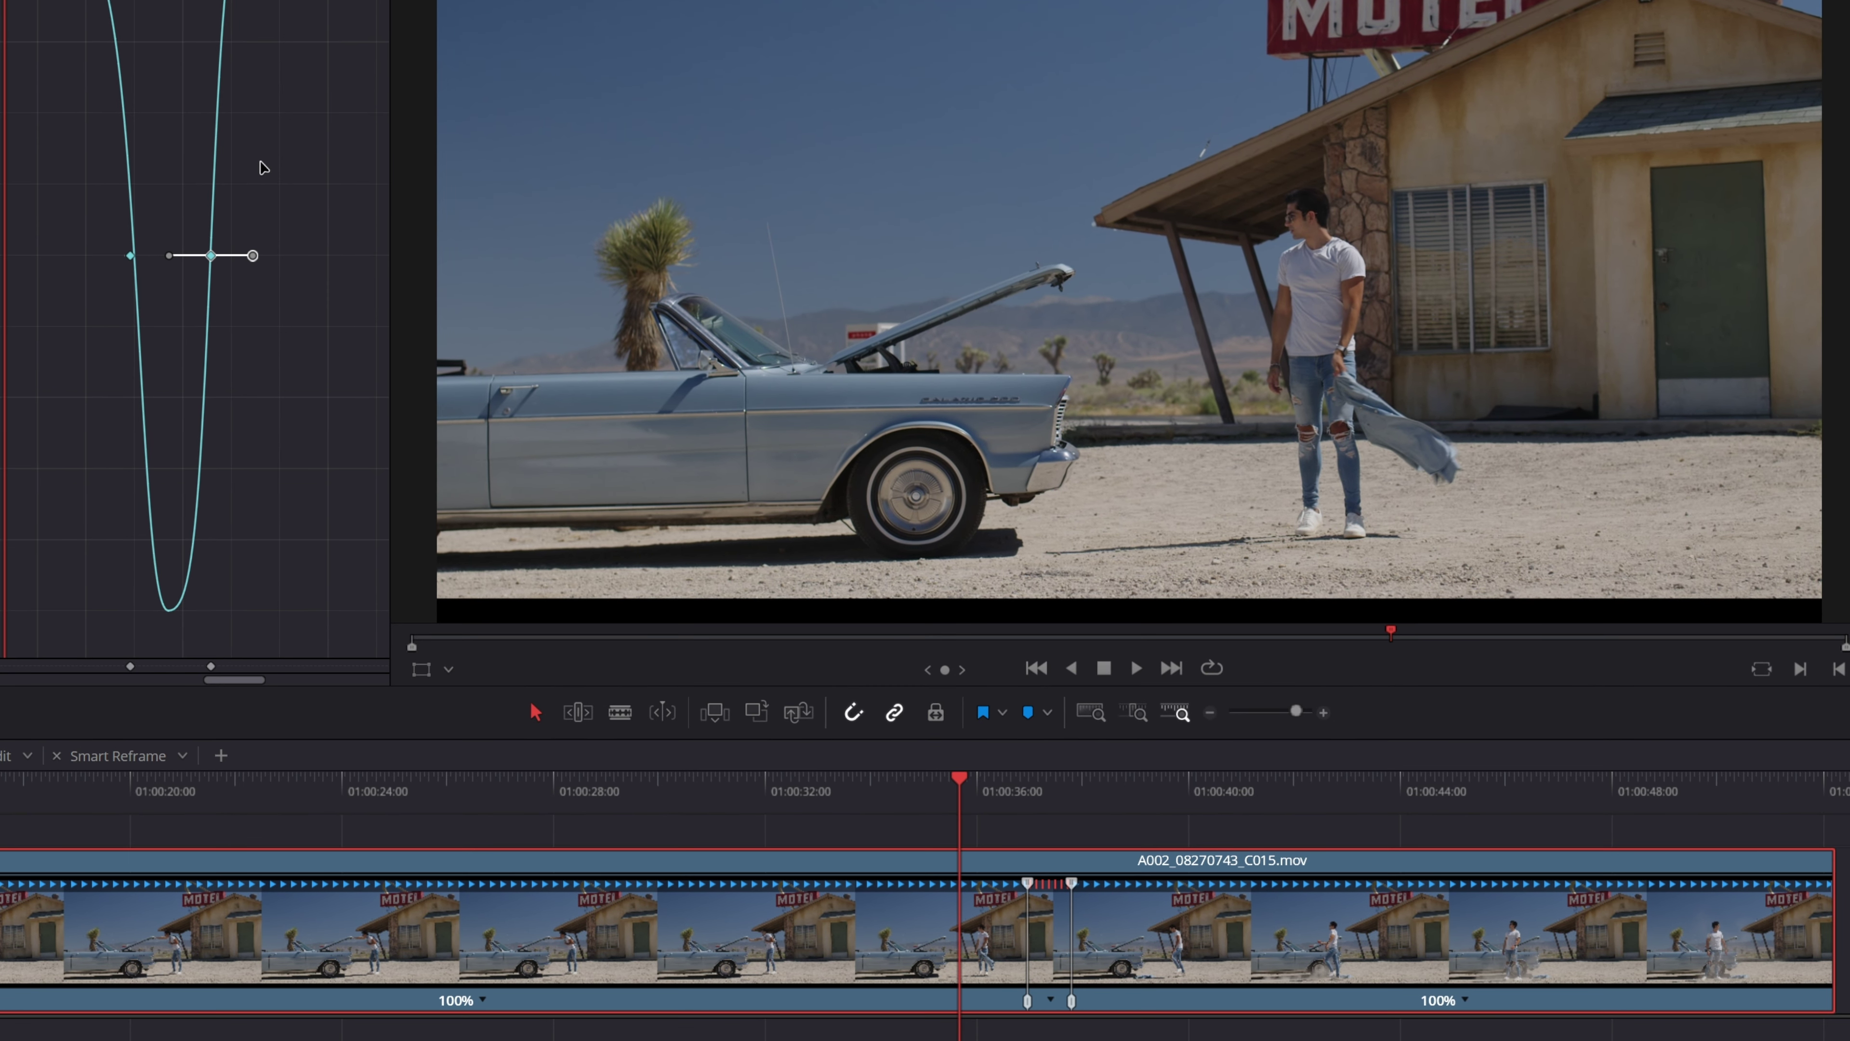
# Trim the freeze segment slightly shorter at its end speed point and play back the speed ramp
pyautogui.moveTo(1072, 883)
pyautogui.mouseDown()
pyautogui.moveTo(1106, 883)
pyautogui.moveTo(1065, 883)
pyautogui.mouseUp()
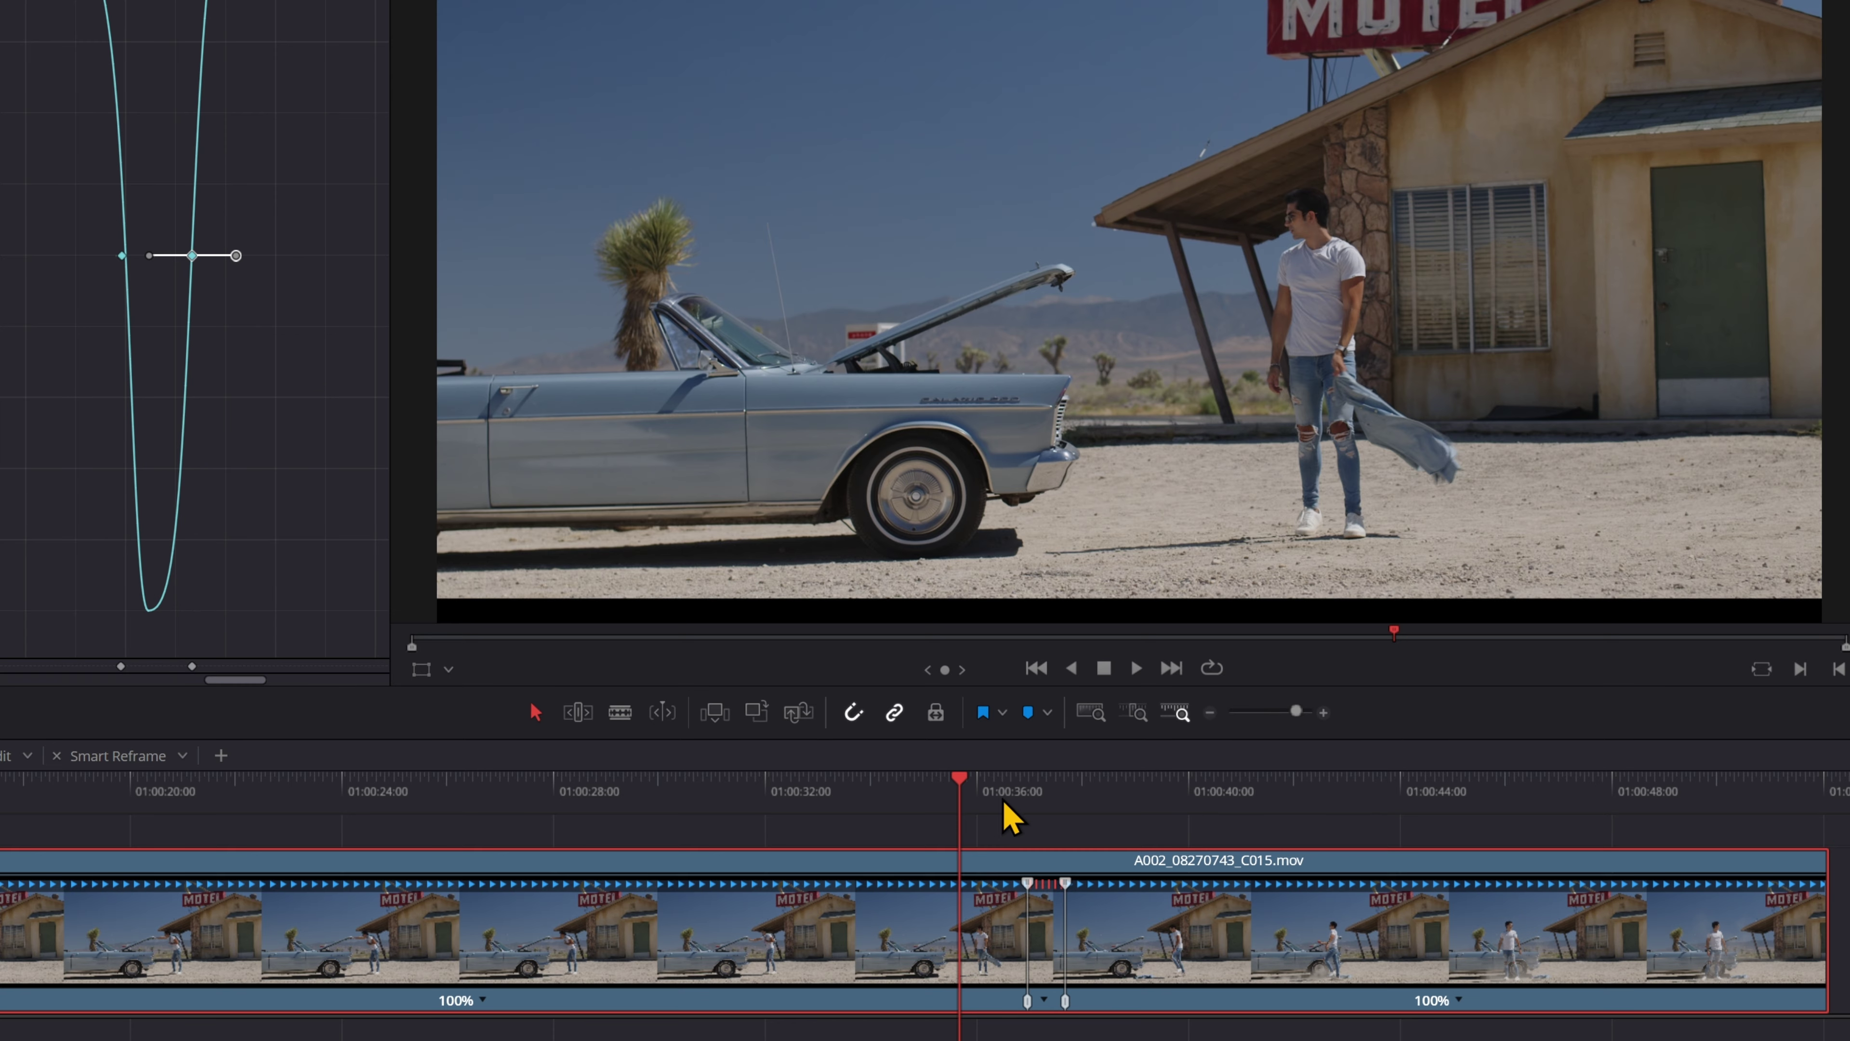
pyautogui.click(974, 795)
pyautogui.press('space')
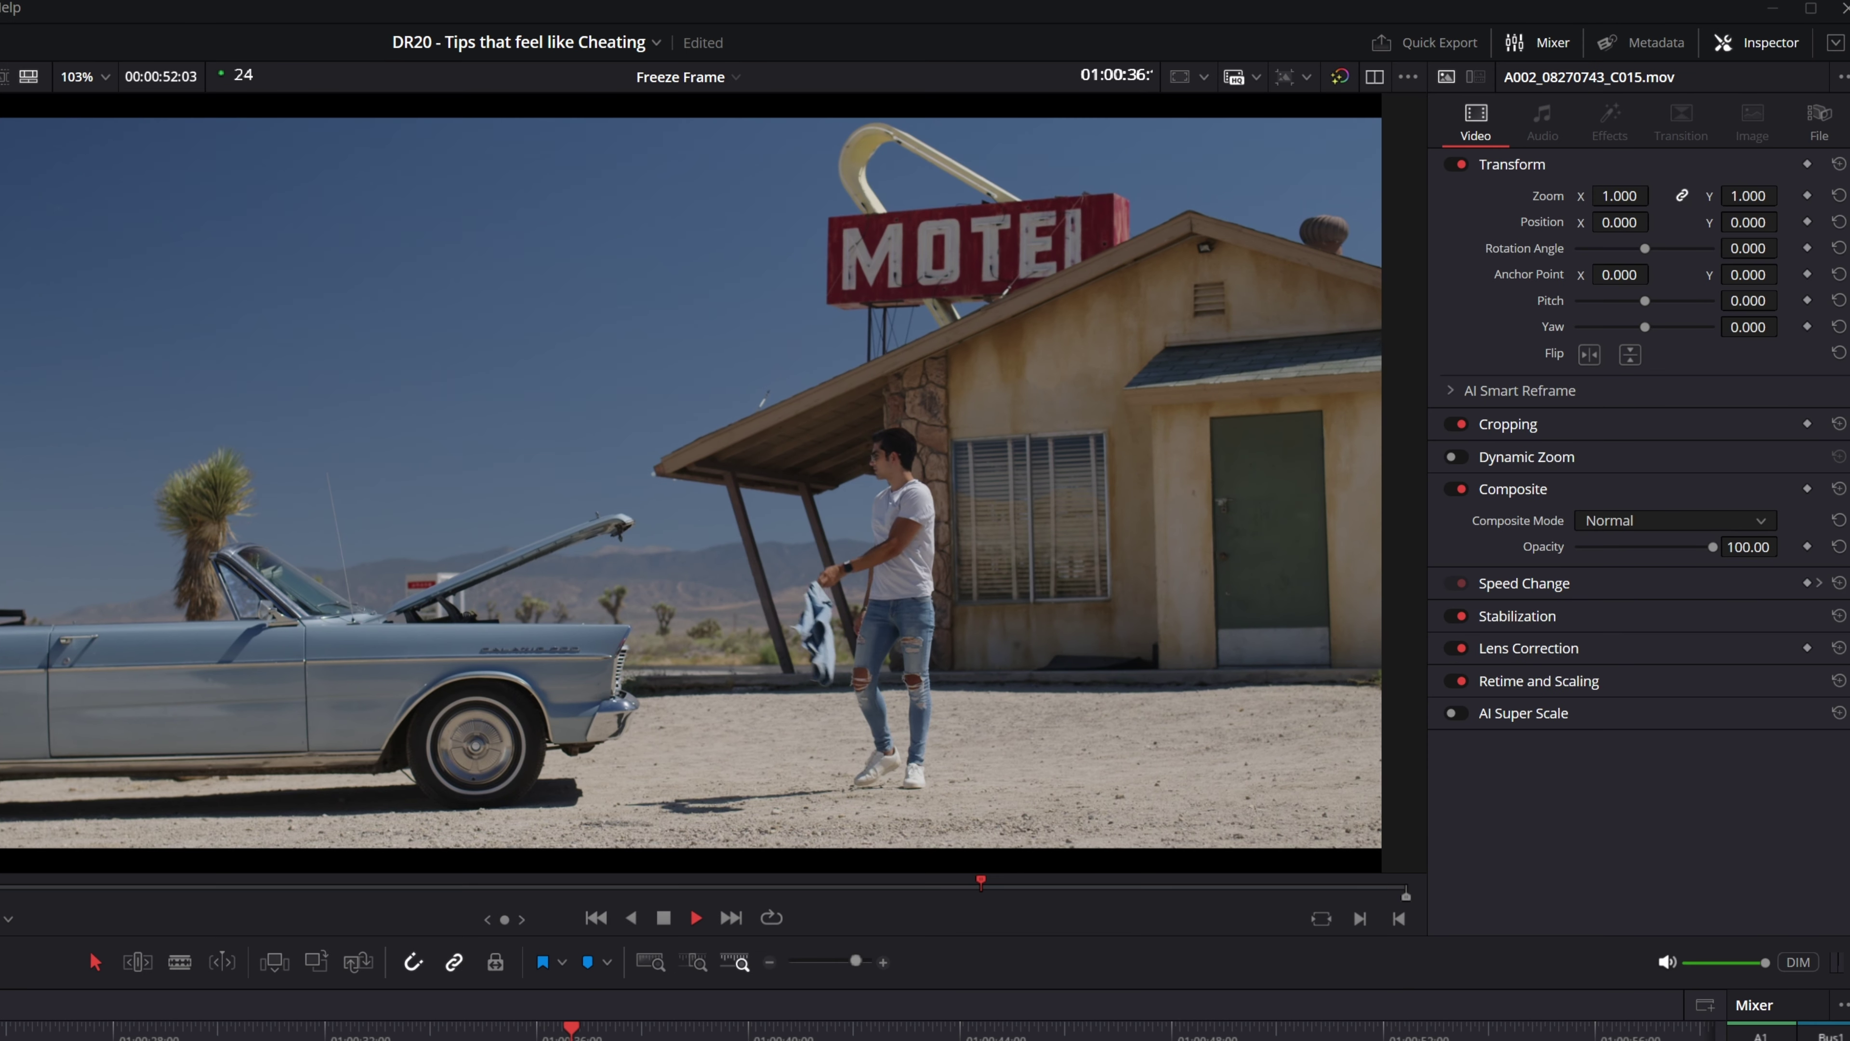
pyautogui.press('space')
# Set the motel clip's Retime Process to Optical Flow and play back the smoothed freeze
pyautogui.click(1603, 680)
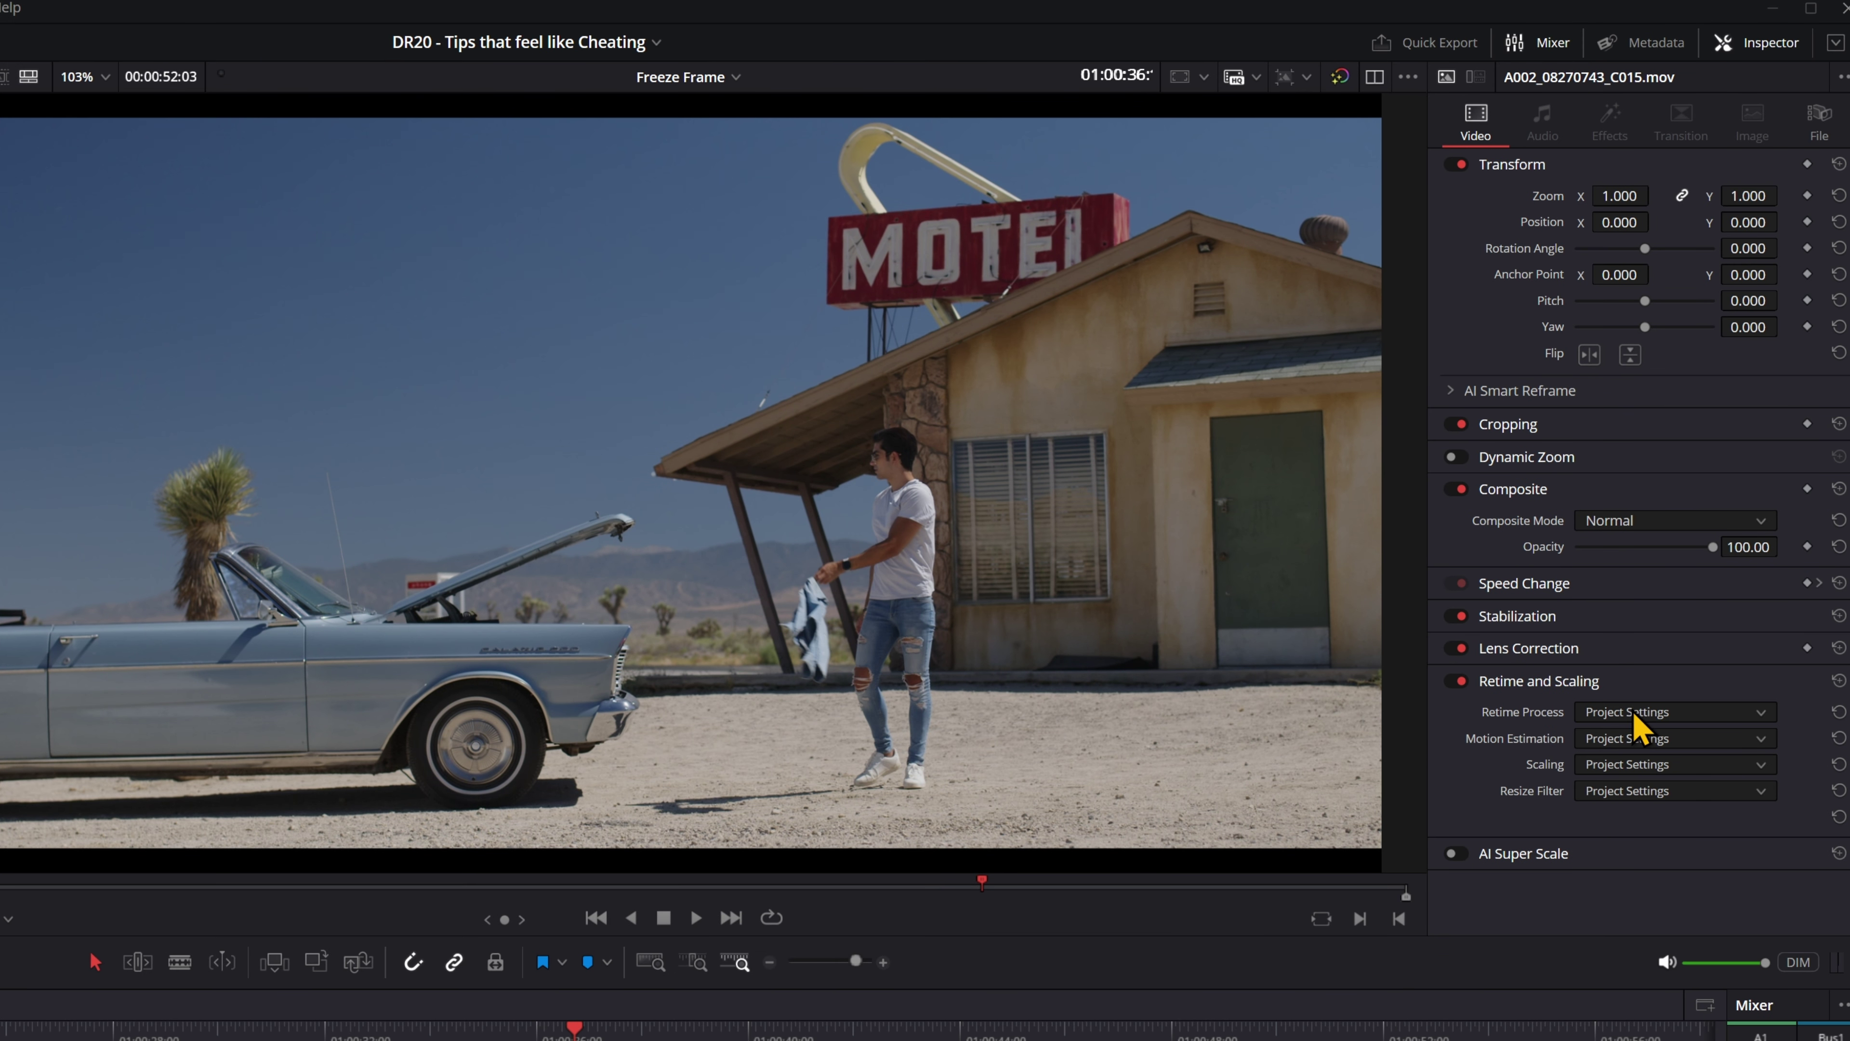
pyautogui.click(1667, 720)
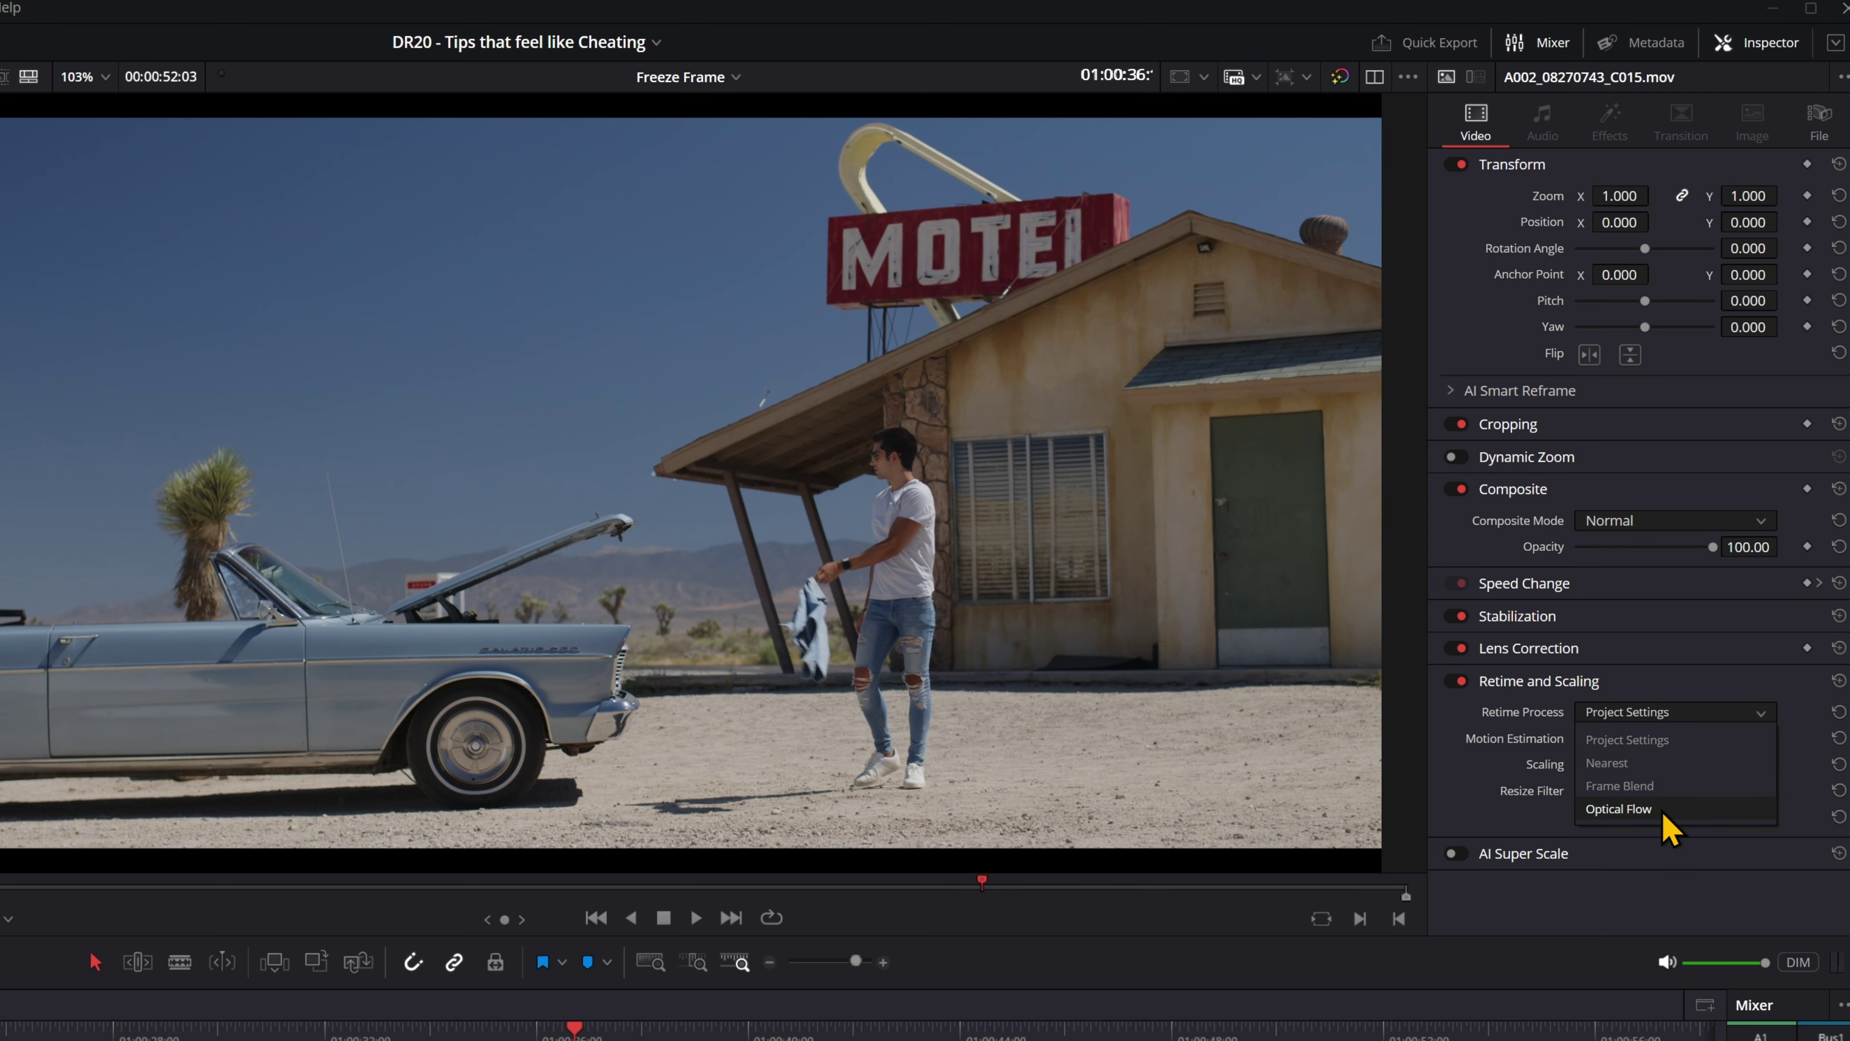
pyautogui.click(1645, 815)
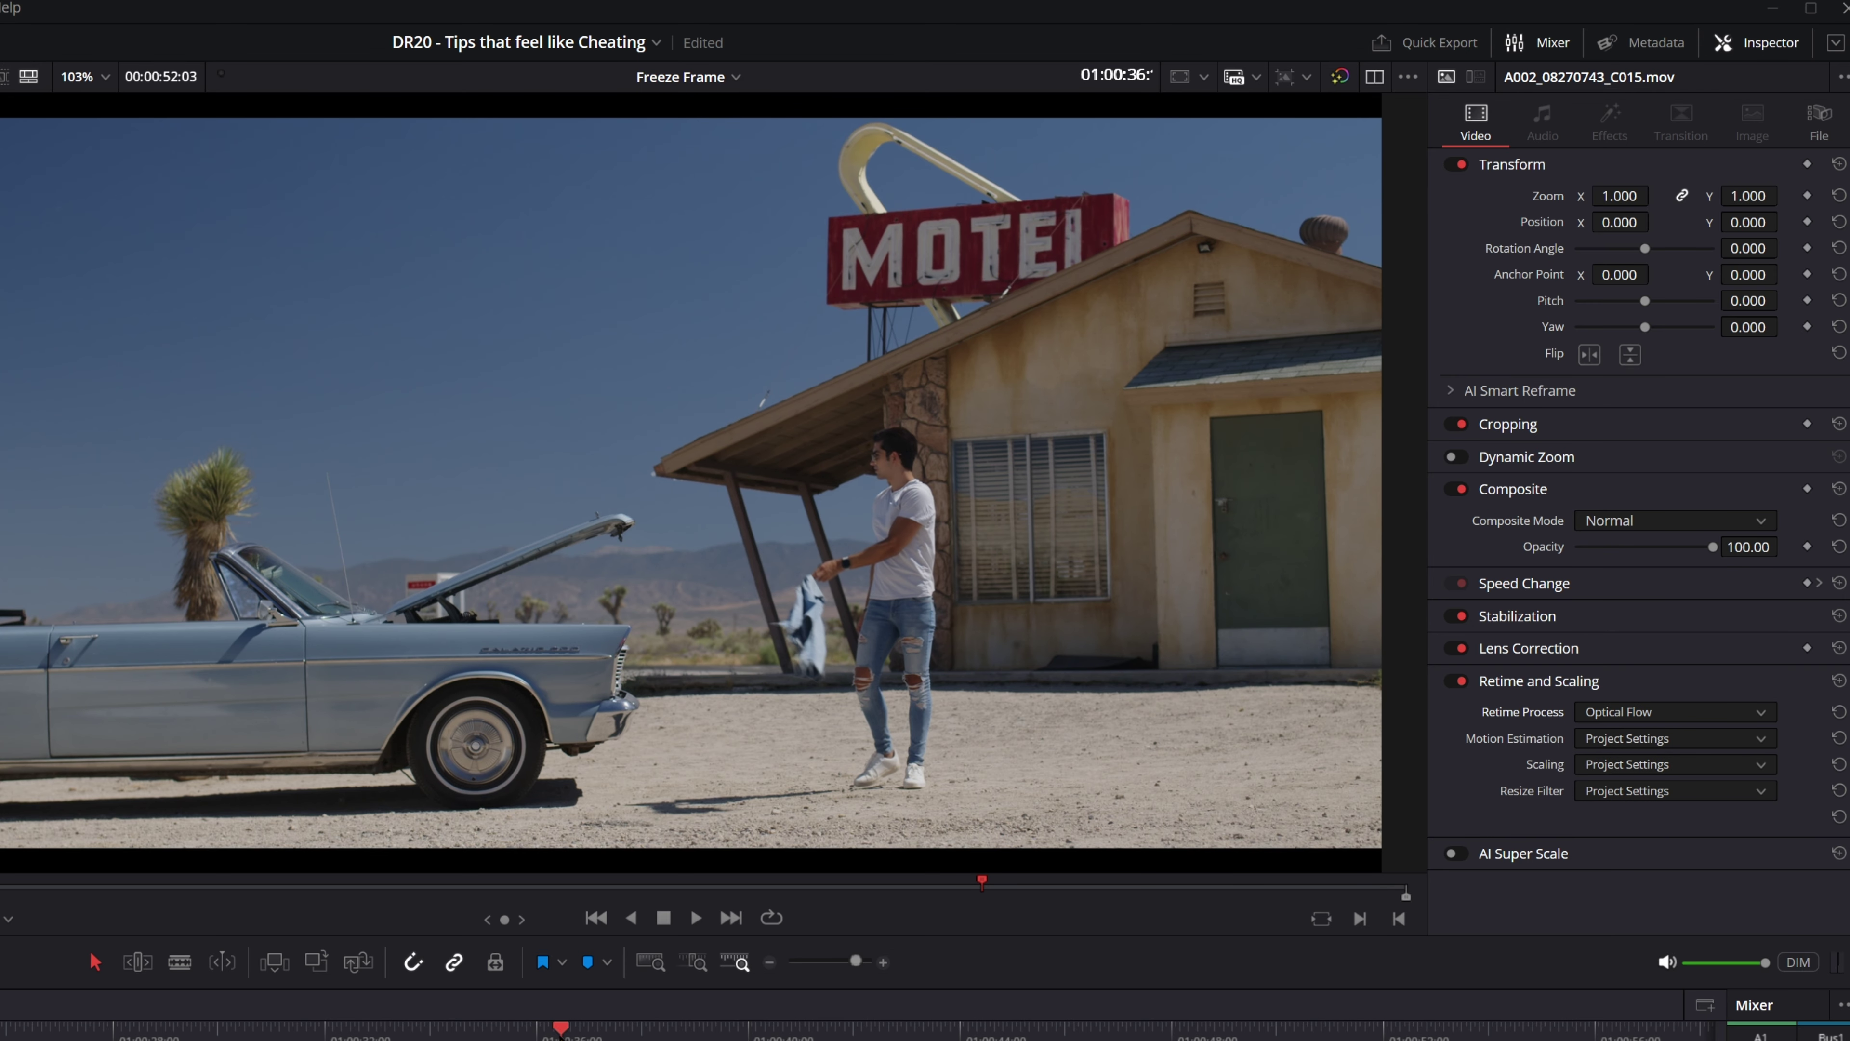
pyautogui.press('space')
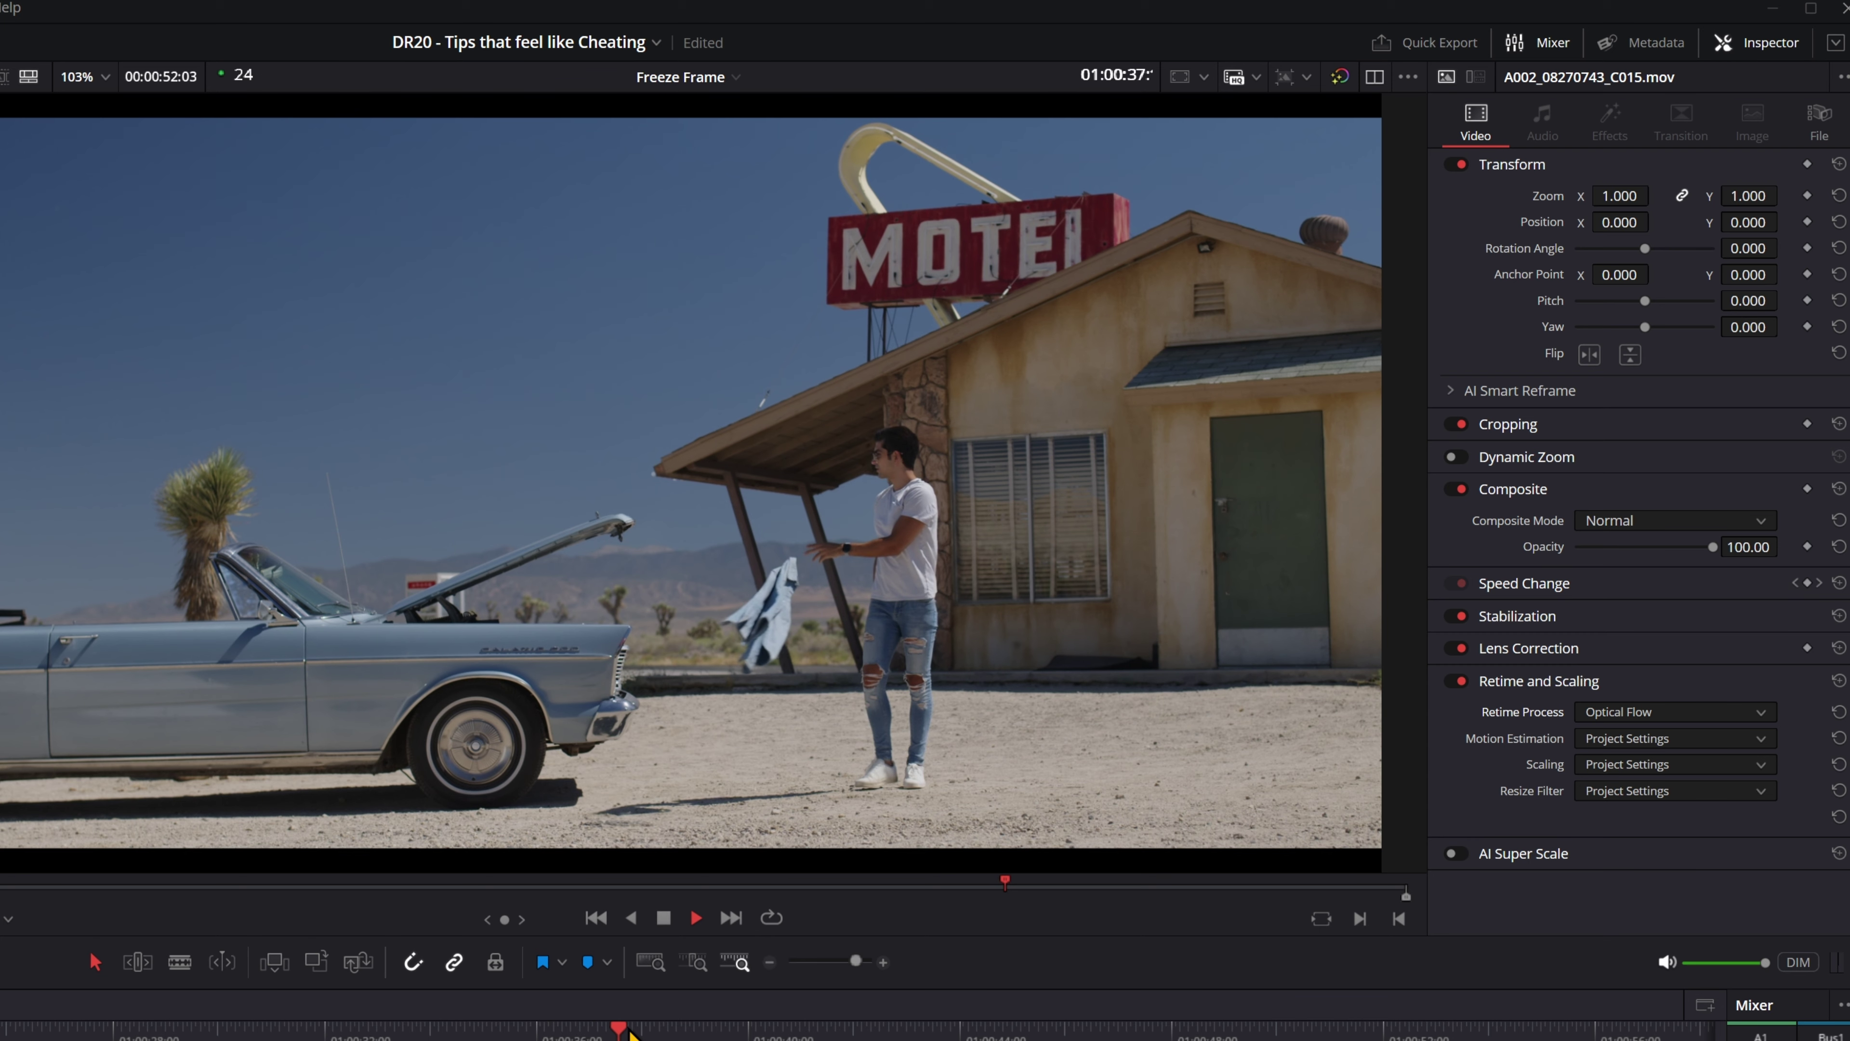
pyautogui.moveTo(631, 1032); pyautogui.dragTo(565, 1032)
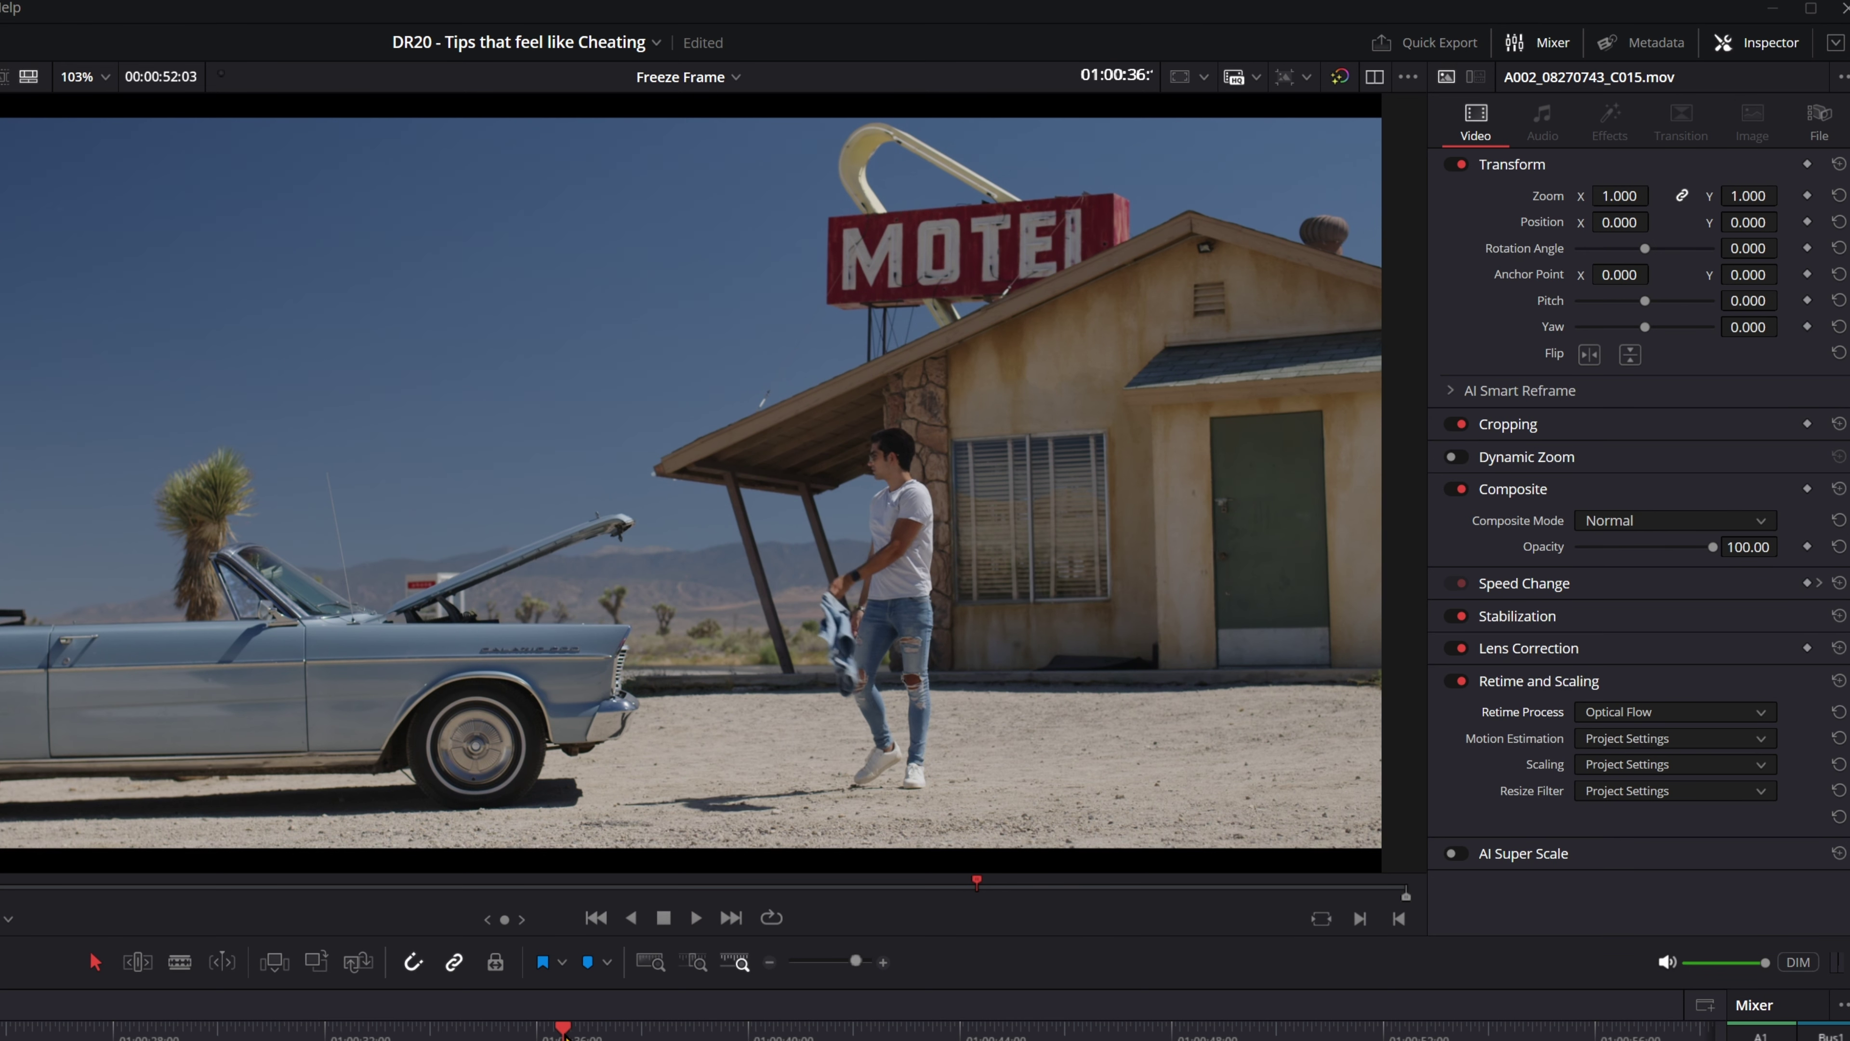
# Play back the motel clip's freeze with Optical Flow applied
pyautogui.press('space')
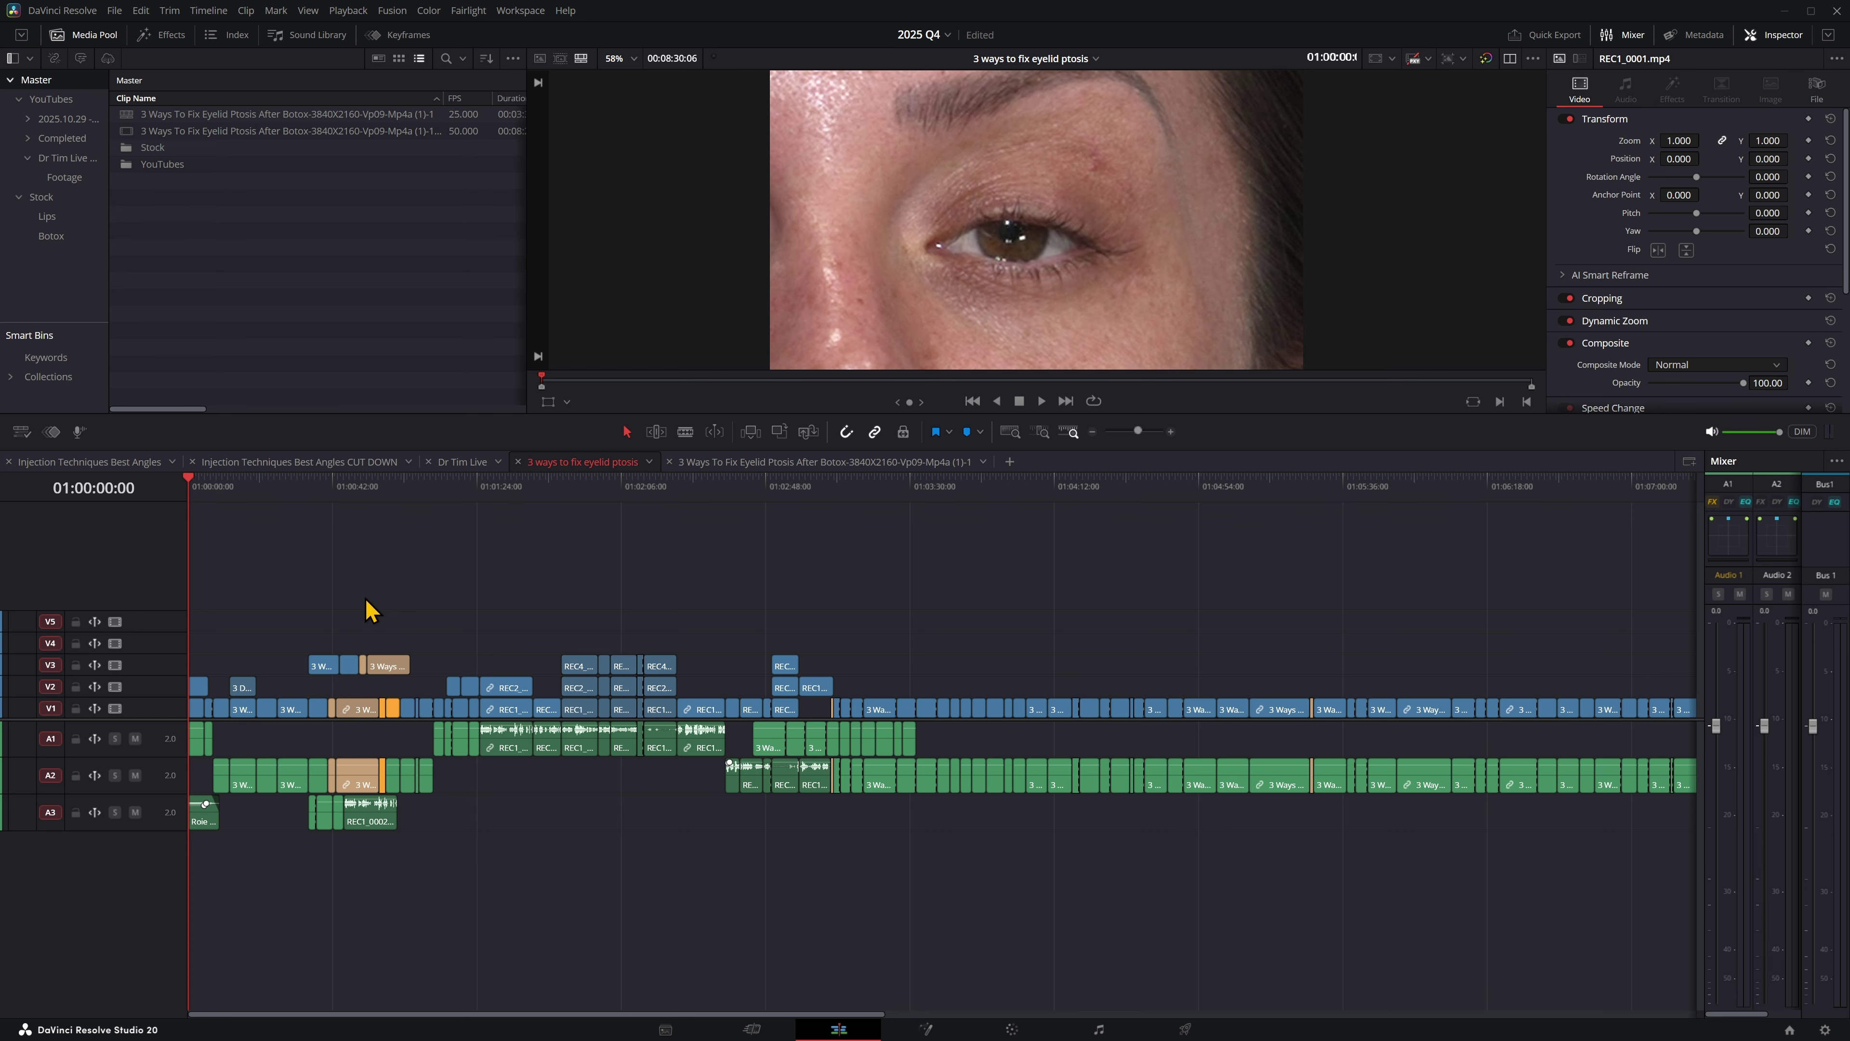
# Toggle Display Stacked Timelines off and back on, and add a second timeline pane below the current one
pyautogui.click(22, 431)
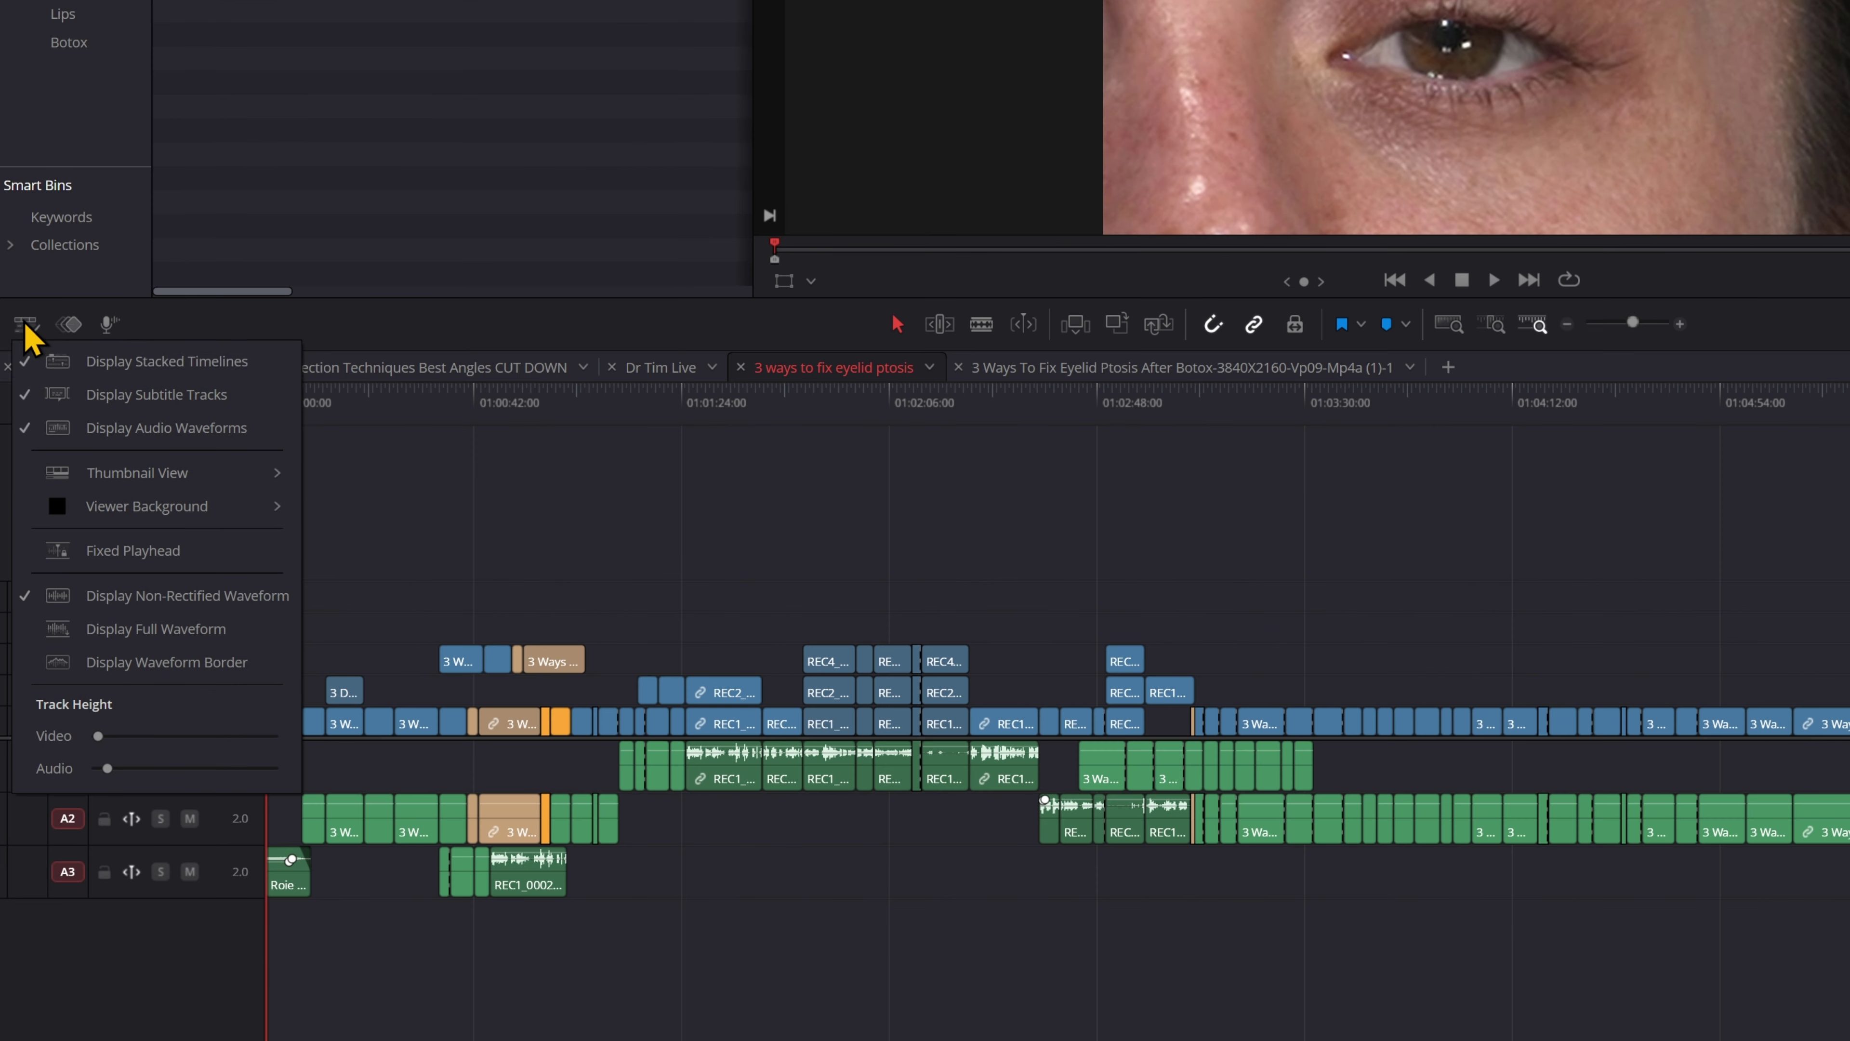
pyautogui.click(175, 367)
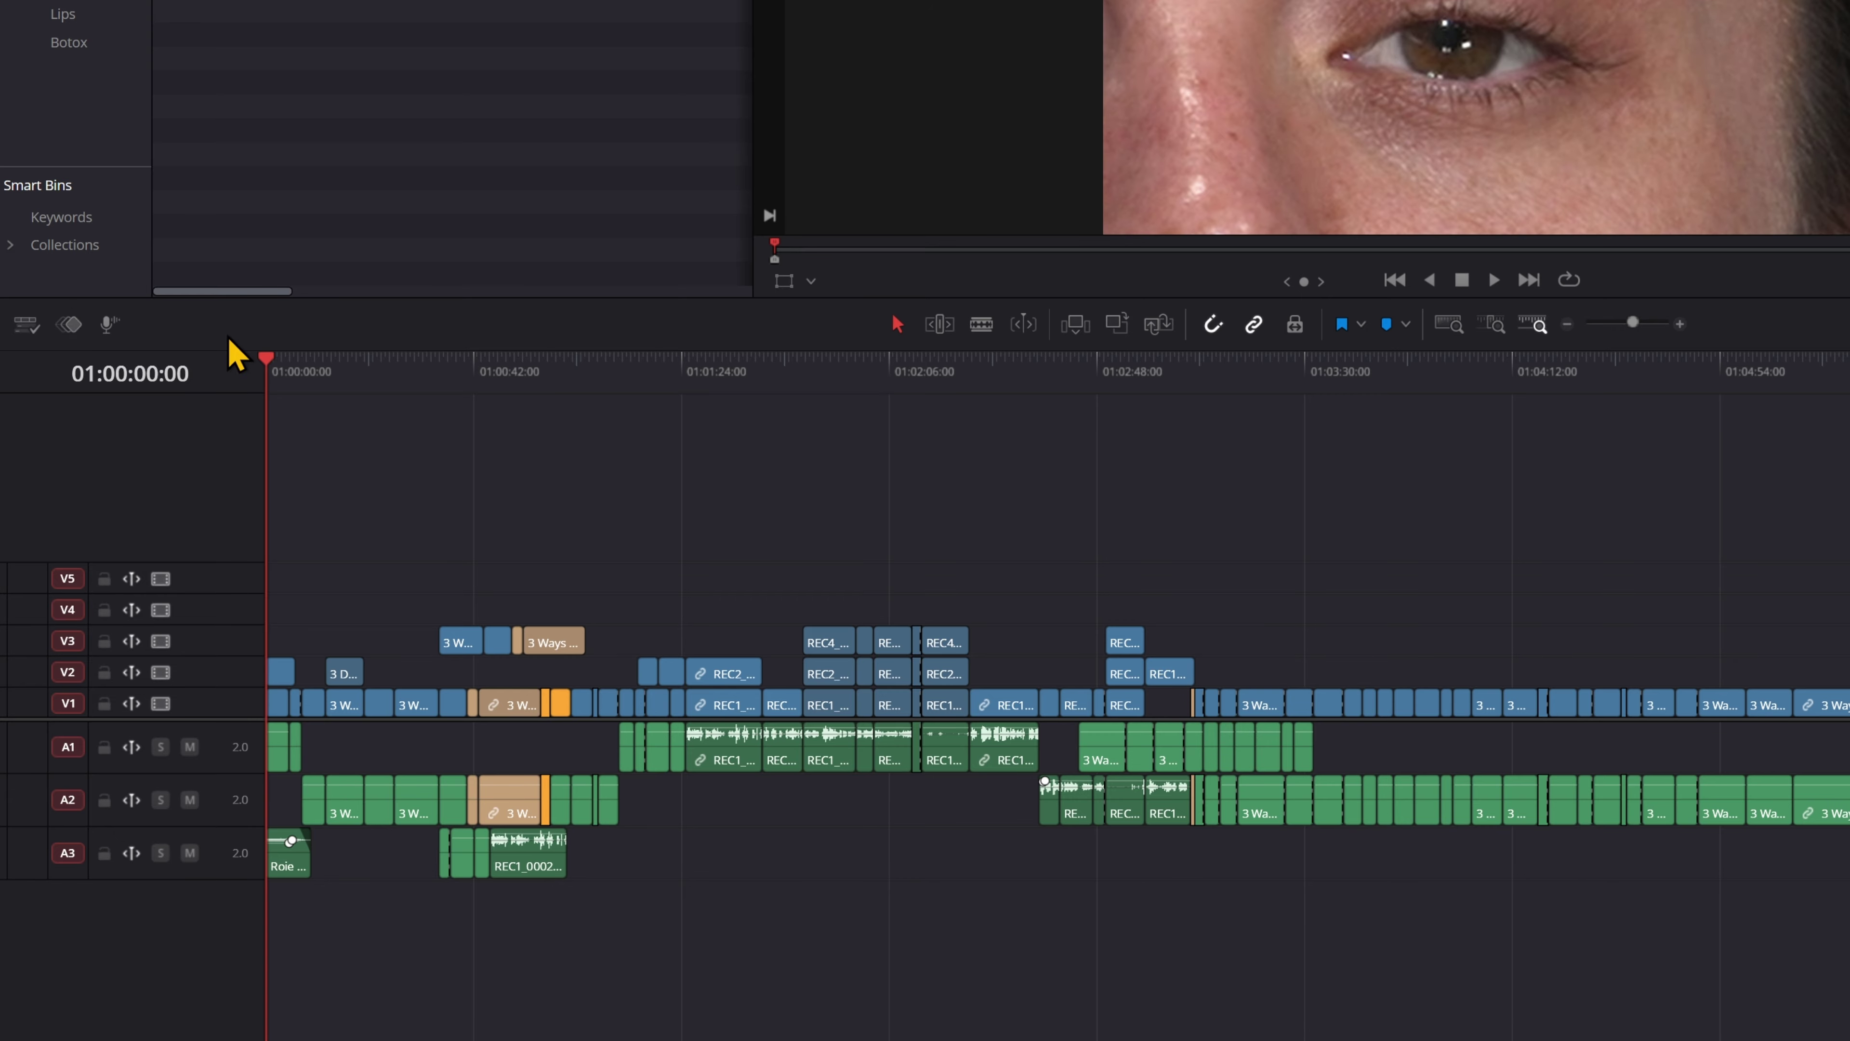
pyautogui.click(65, 329)
pyautogui.click(40, 362)
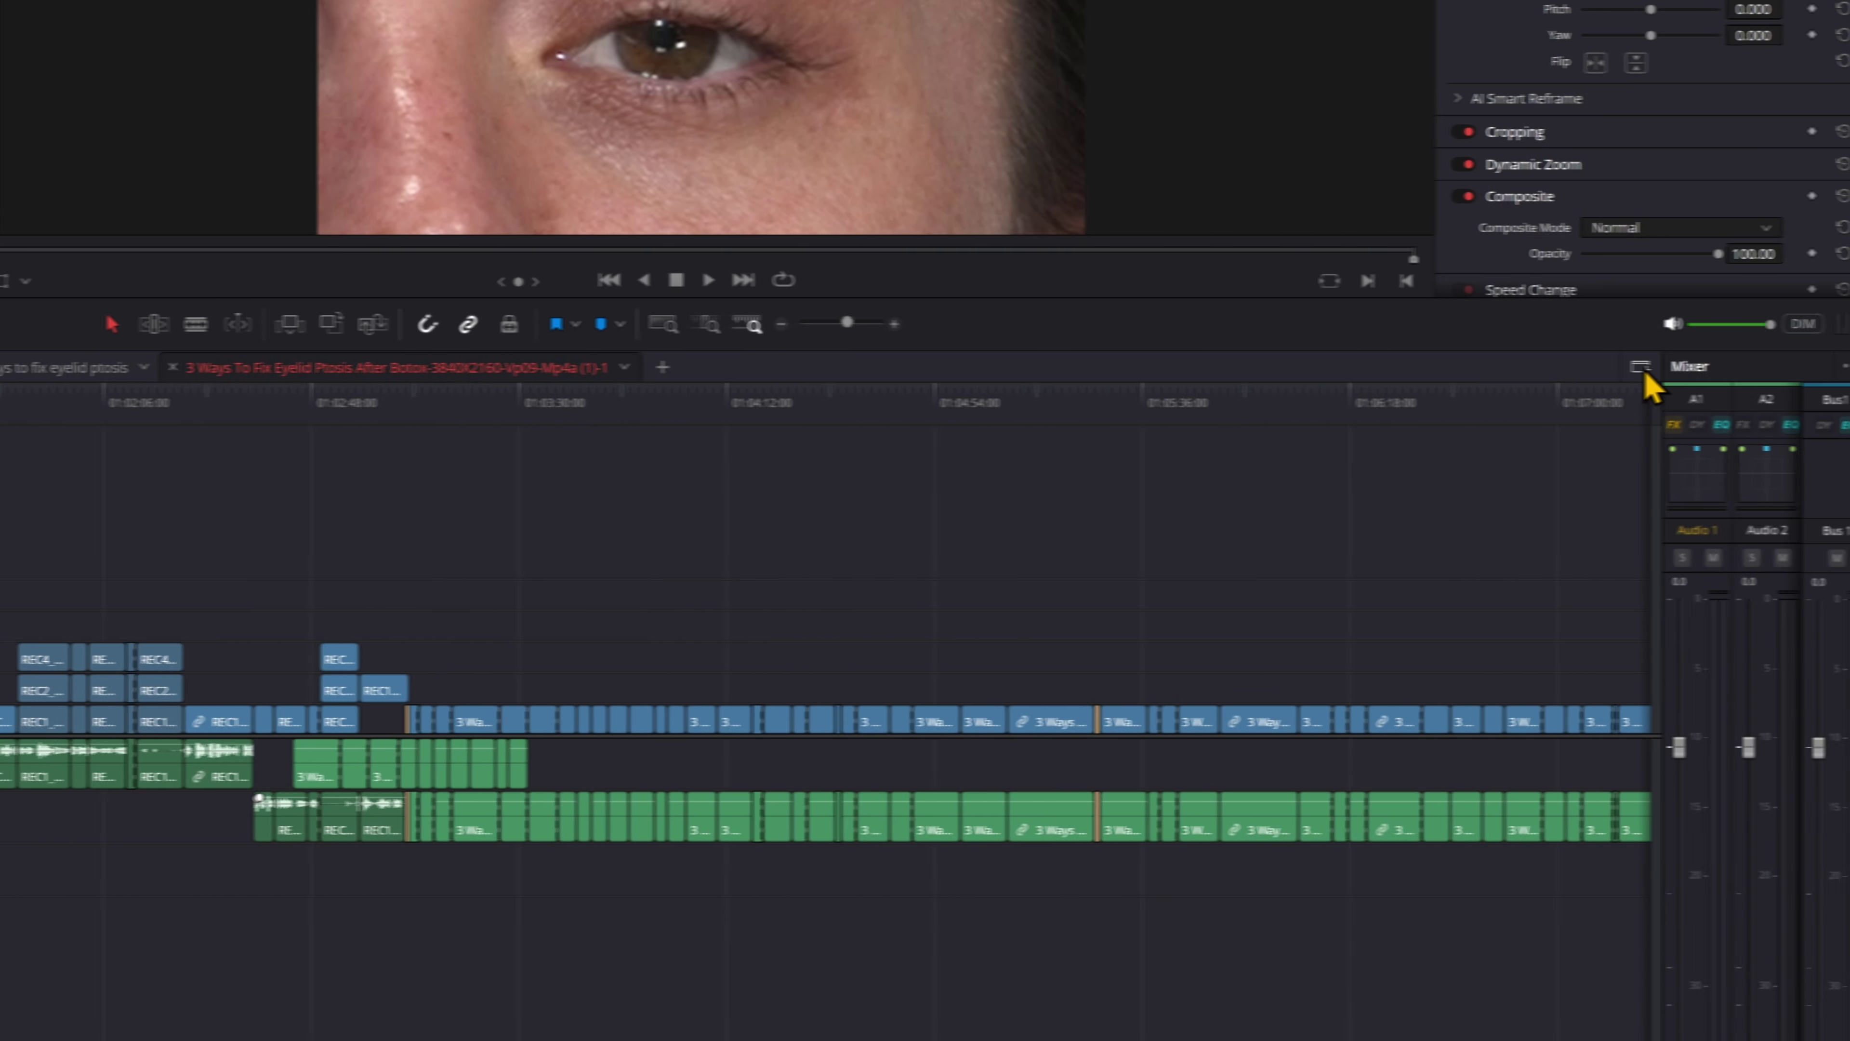
pyautogui.click(1639, 367)
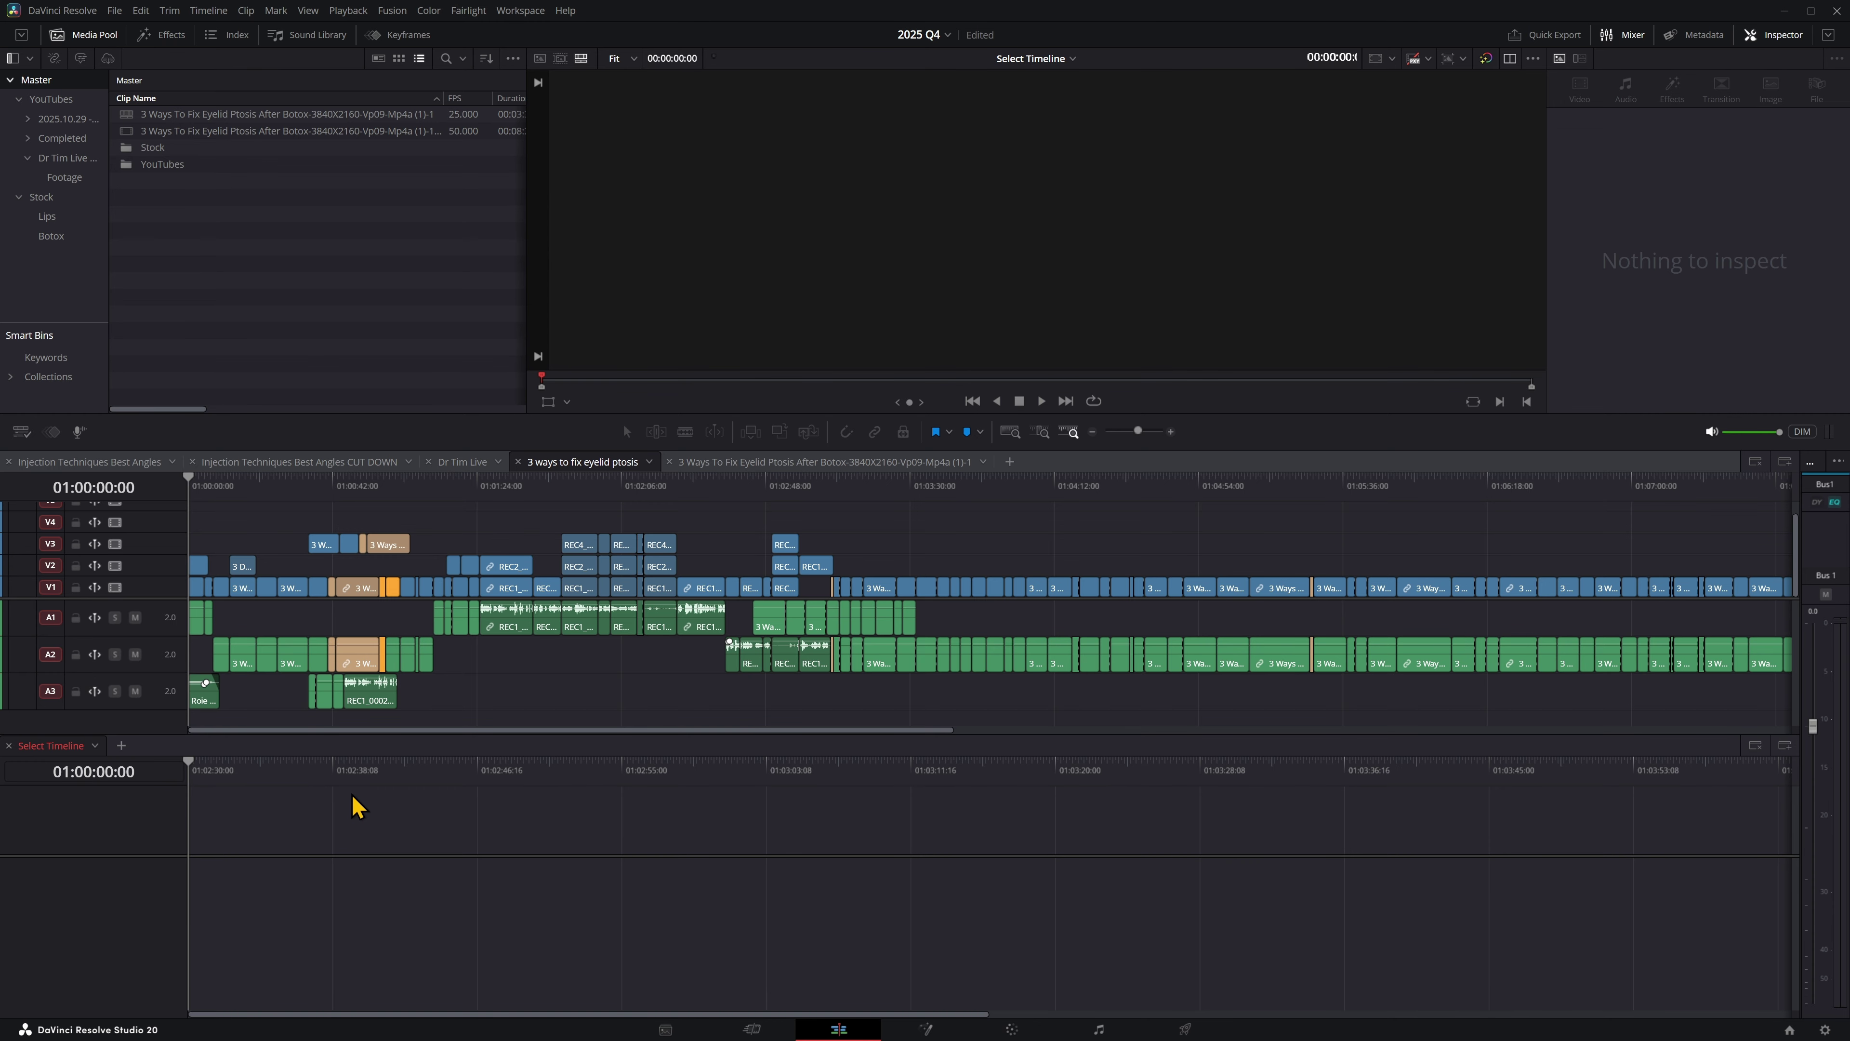
# Create a new timeline named Reels for the empty lower timeline pane
pyautogui.rightClick(184, 249)
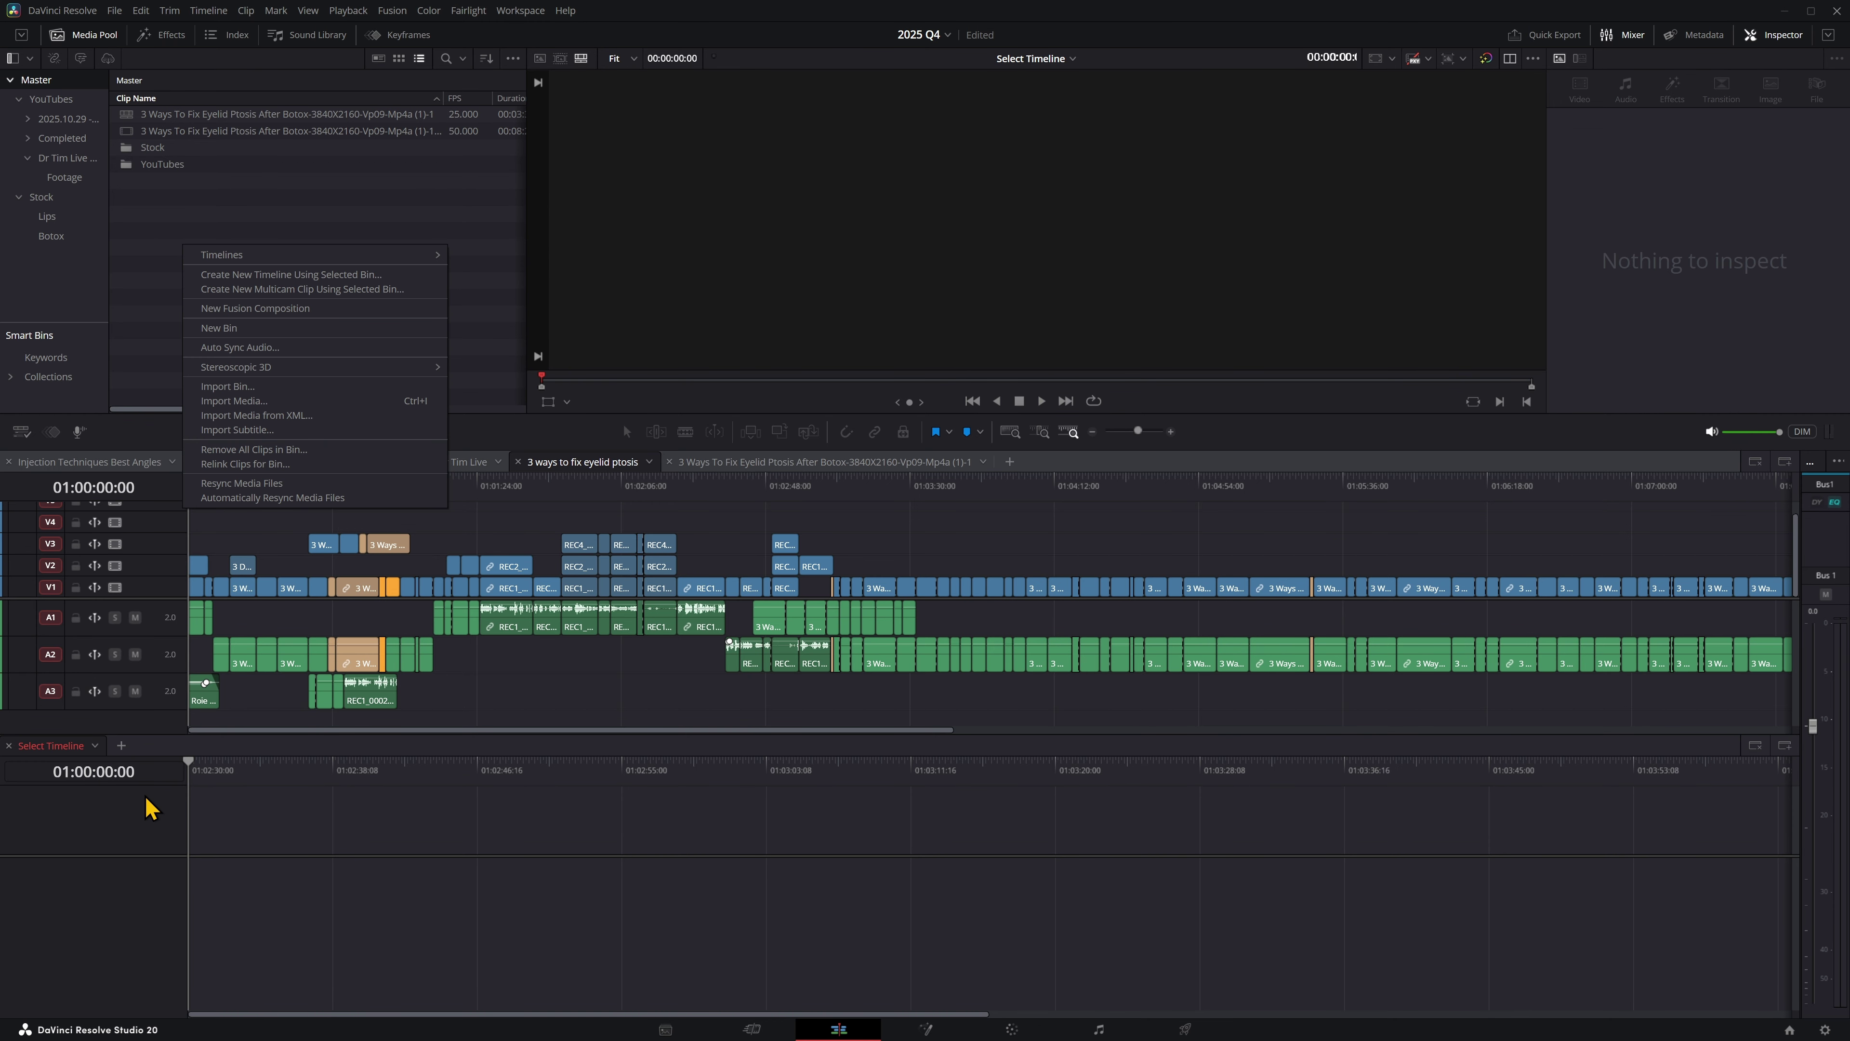
pyautogui.click(520, 530)
pyautogui.click(582, 465)
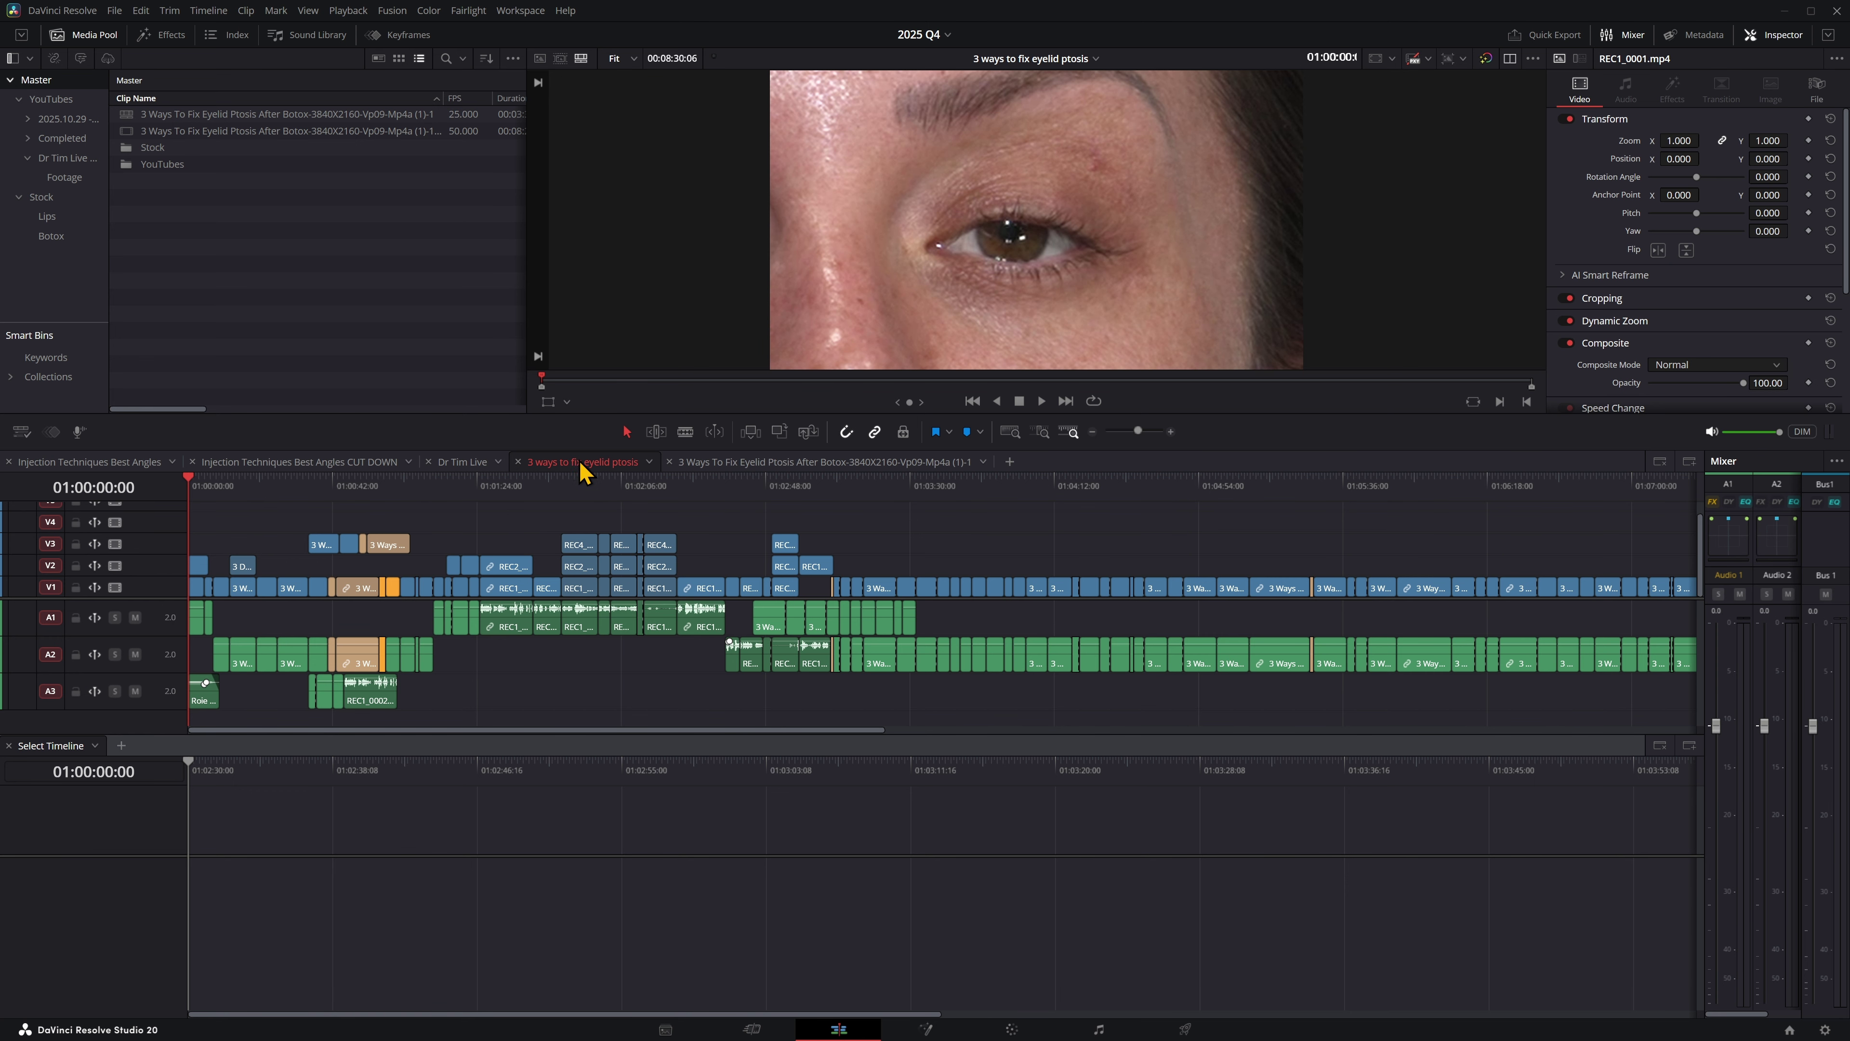
pyautogui.click(362, 836)
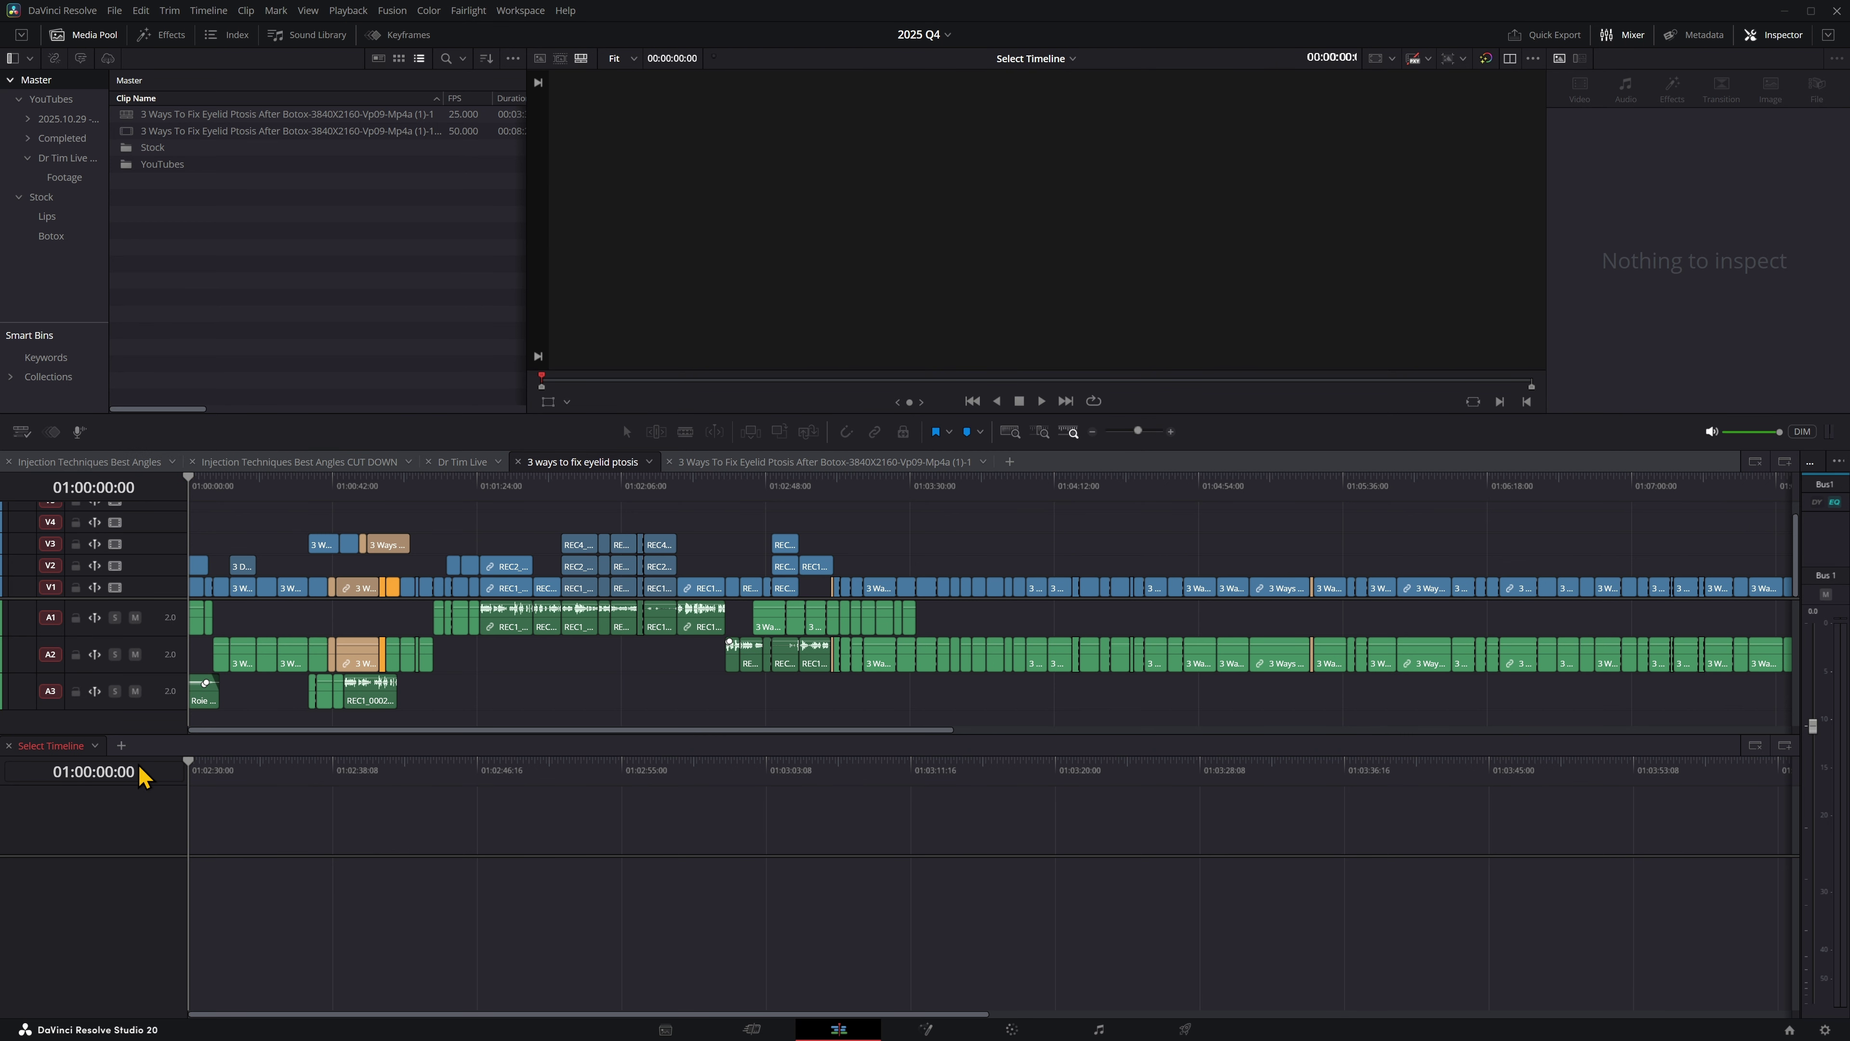
pyautogui.rightClick(244, 296)
pyautogui.moveTo(264, 297)
pyautogui.click(612, 304)
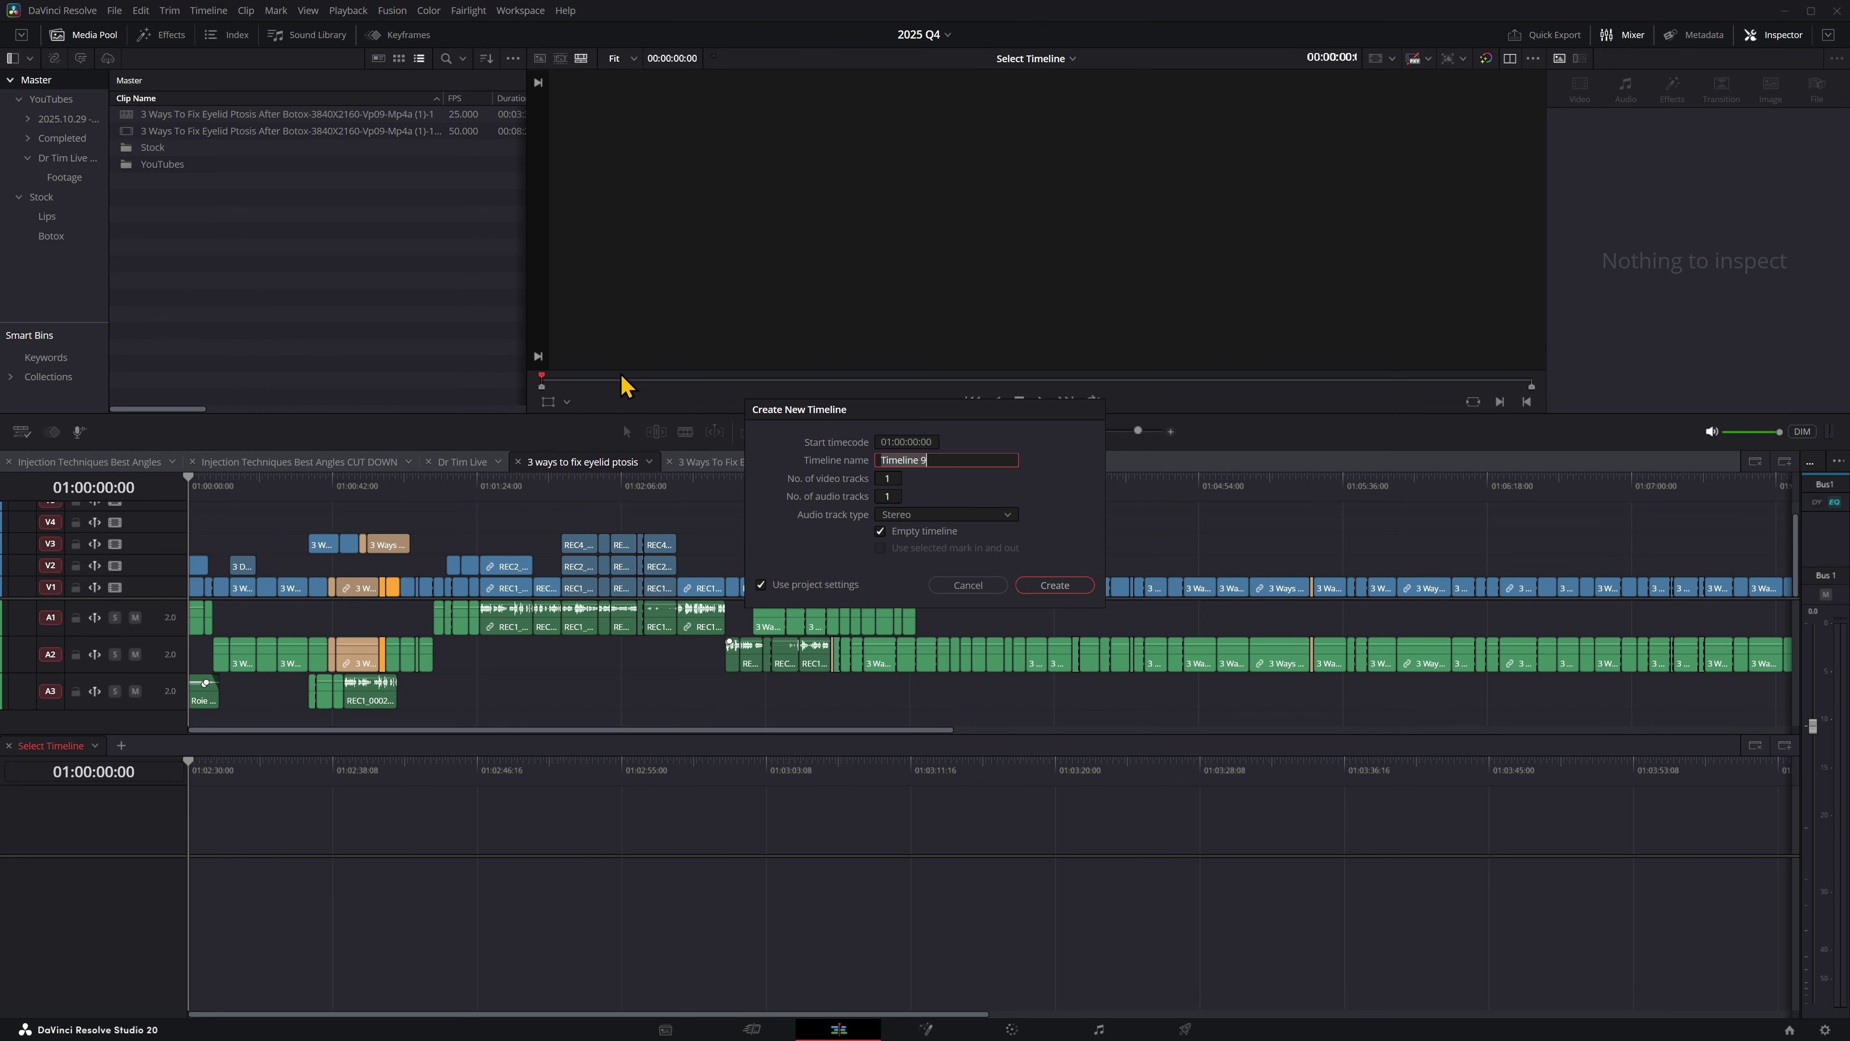
pyautogui.press('Return')
# Copy the run of REC clips ending at 01:02:22:08 from the eyelid ptosis timeline to the start of Reels and scrub through them
pyautogui.click(504, 489)
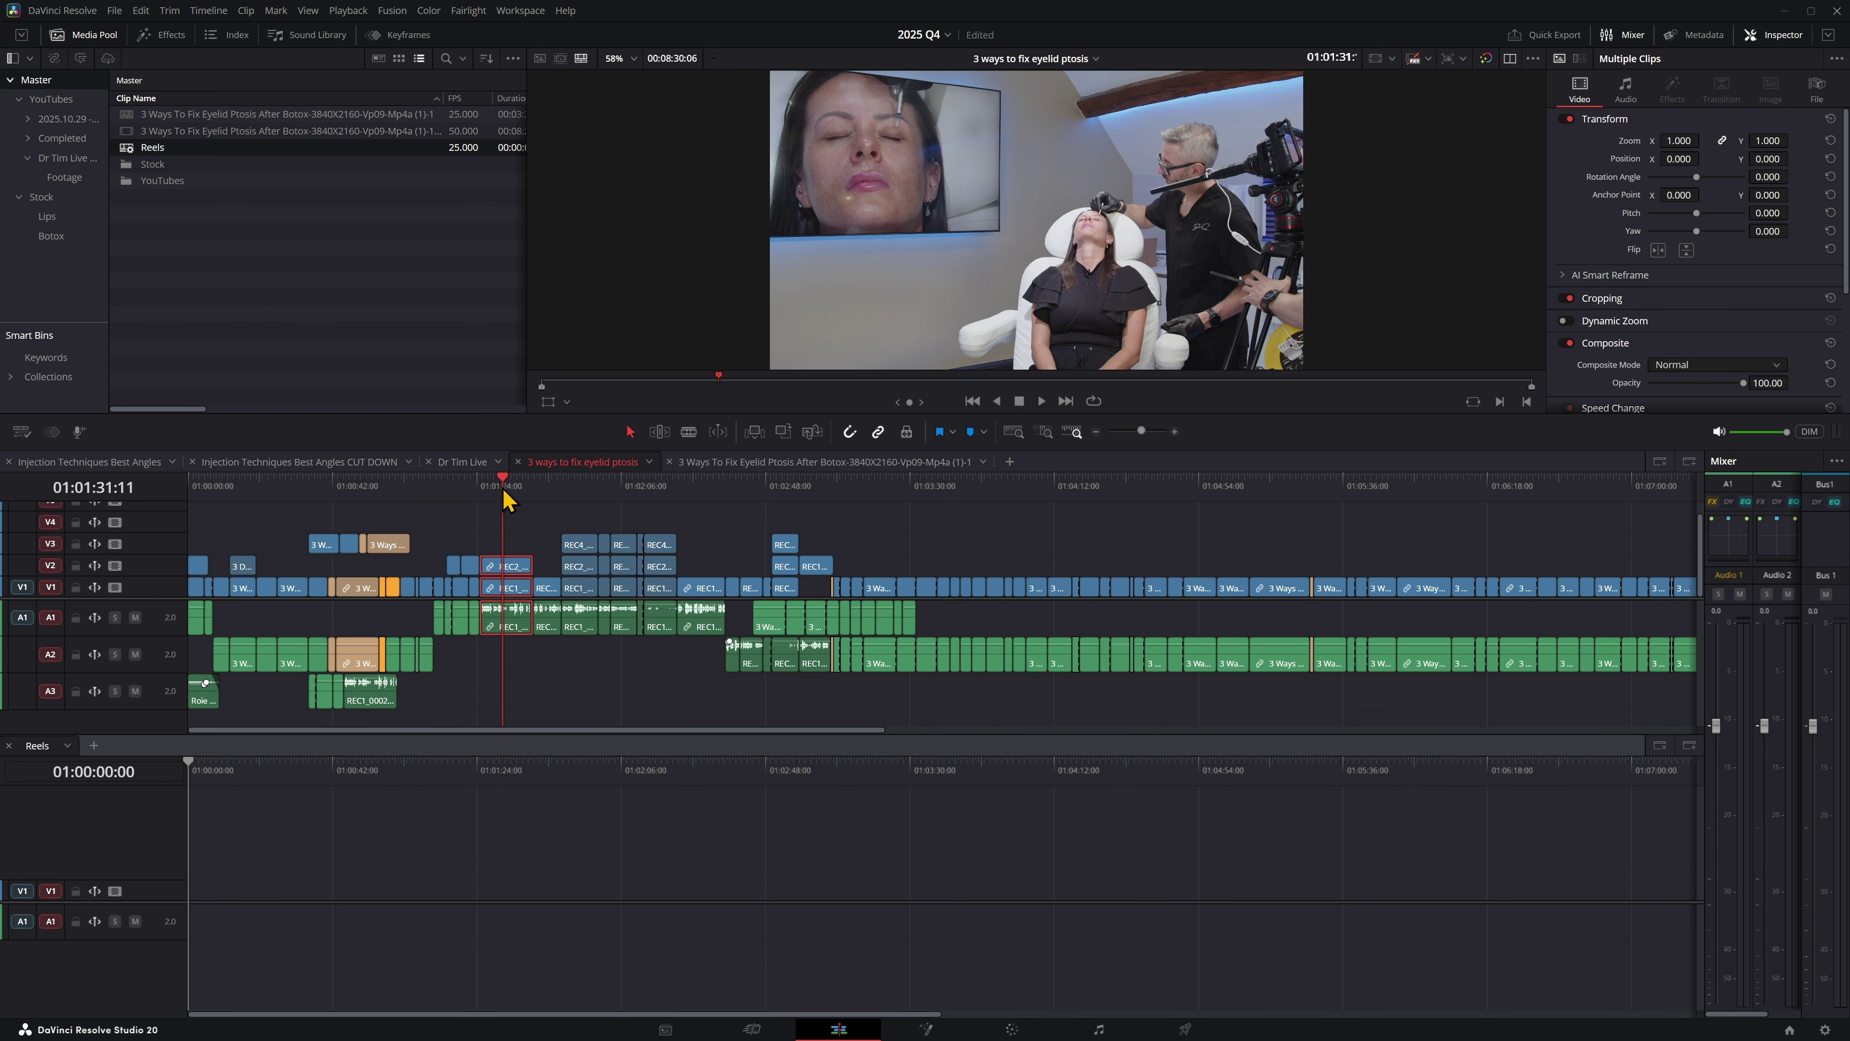
pyautogui.press('space')
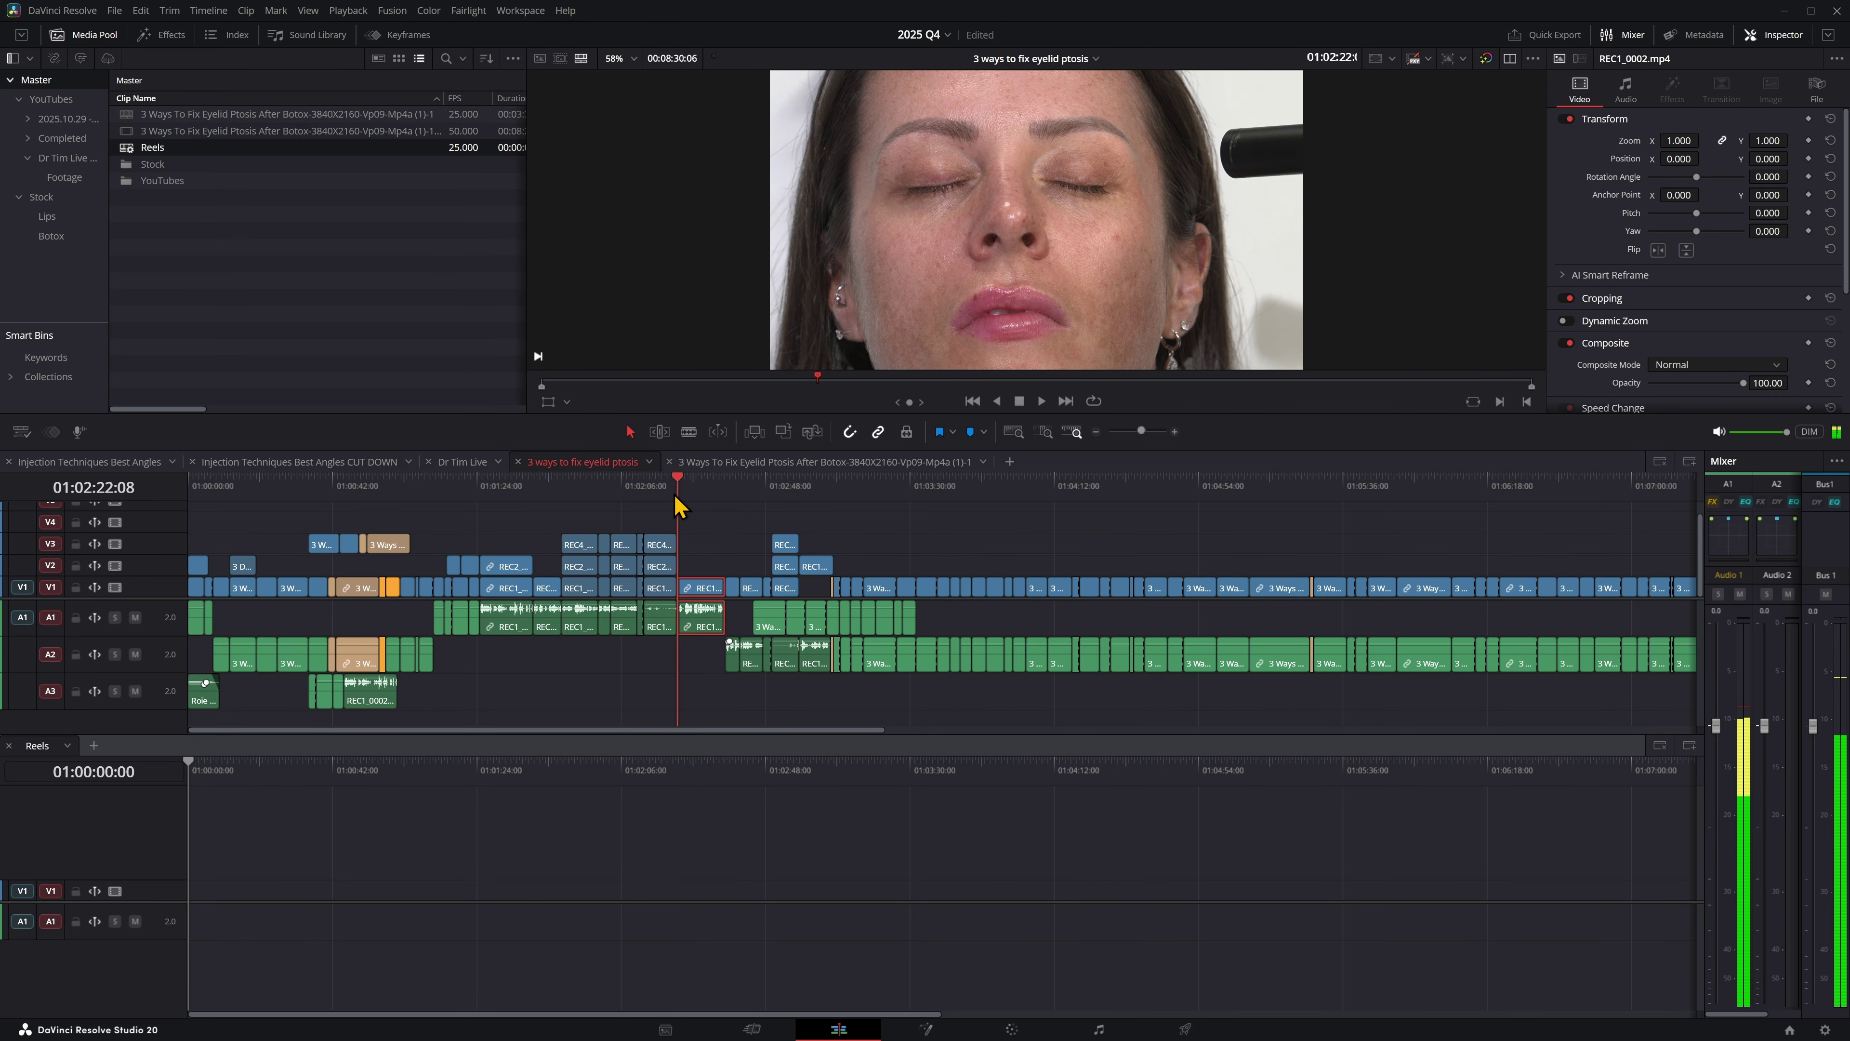
pyautogui.moveTo(664, 521); pyautogui.dragTo(221, 880)
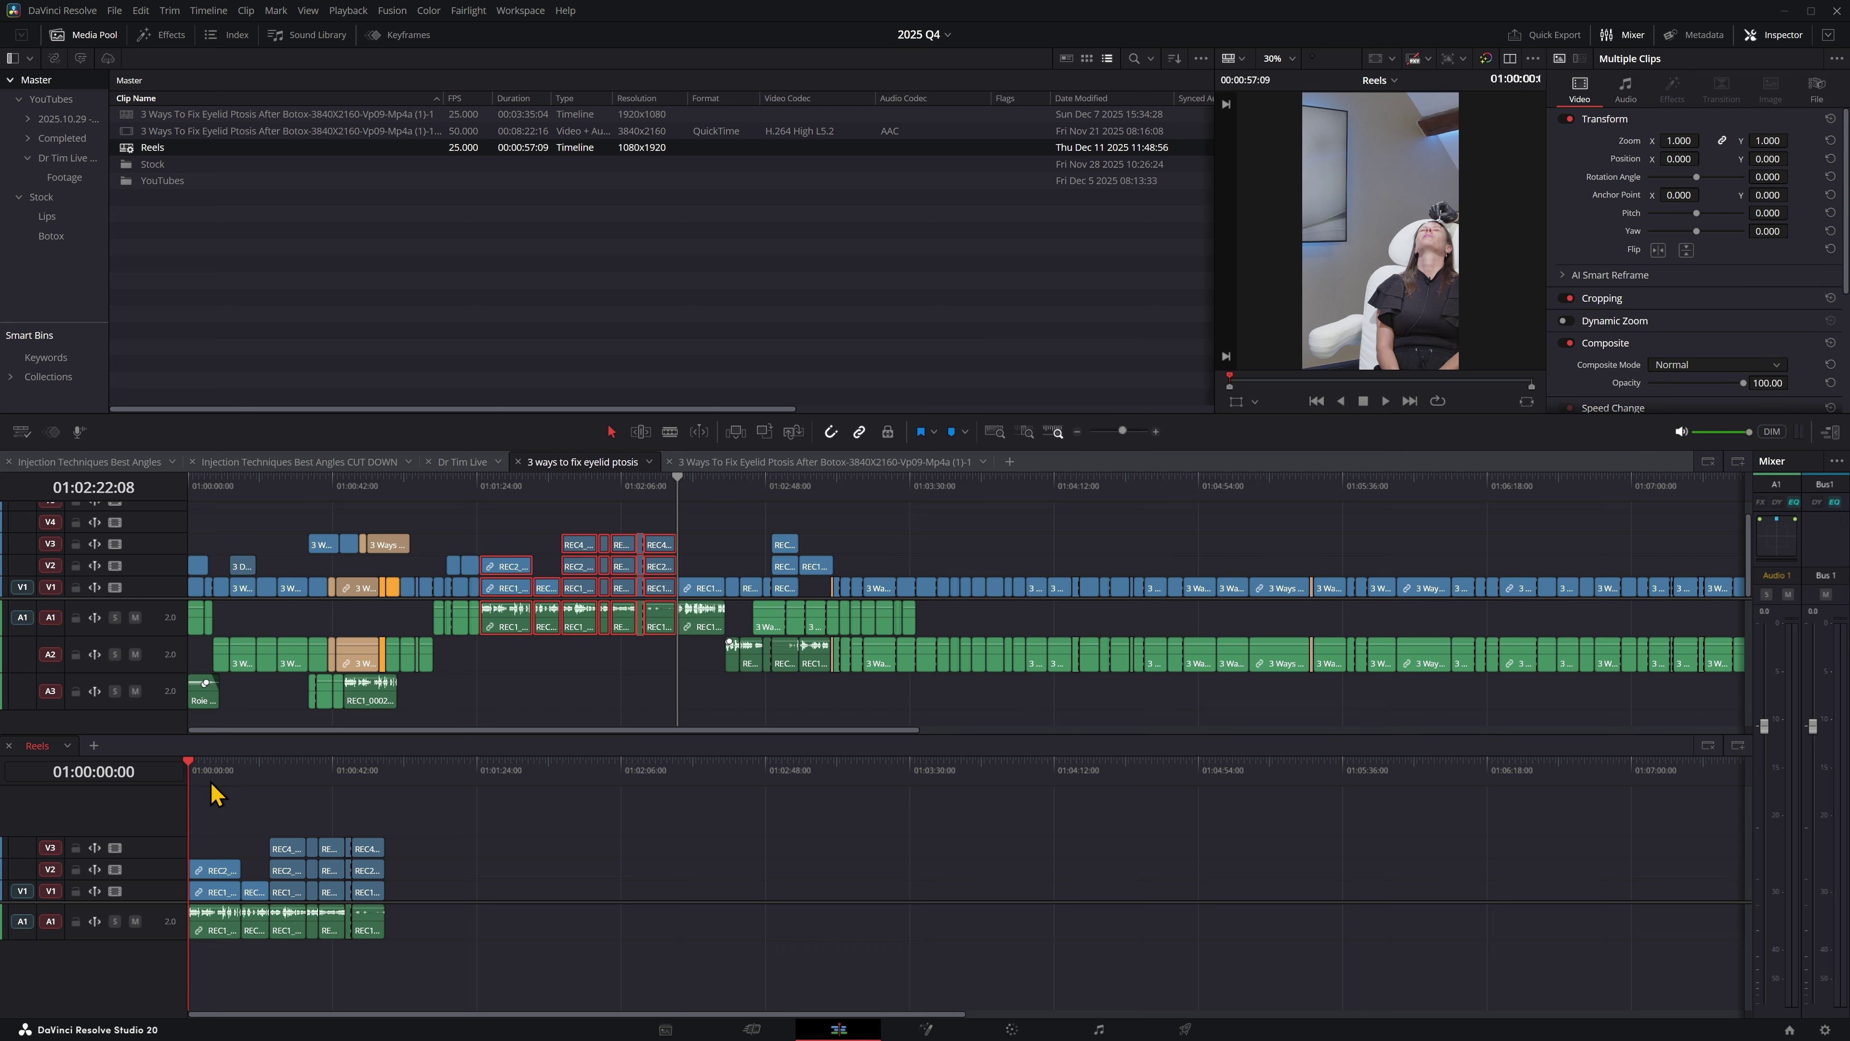
pyautogui.moveTo(212, 784); pyautogui.dragTo(347, 787)
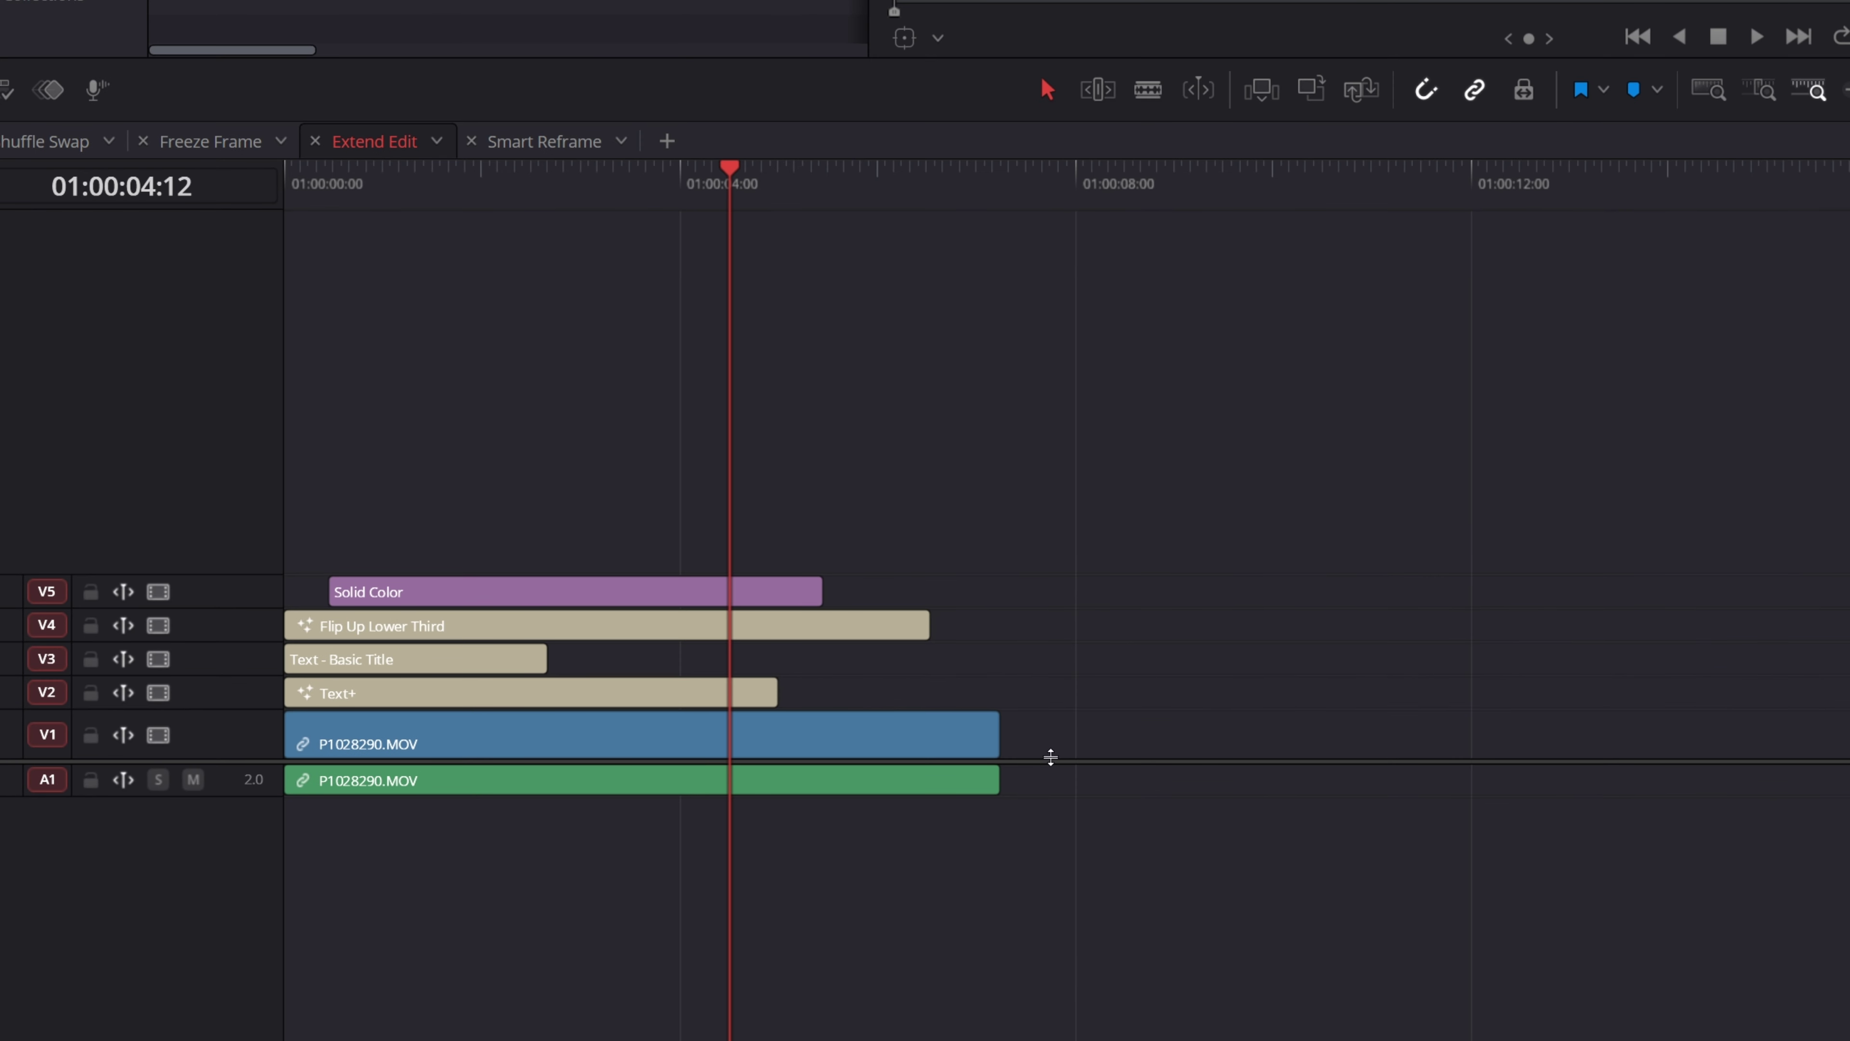
# In Trim Edit Mode, select the end points of all stacked clips and extend them to the playhead at 01:00:07:06
pyautogui.click(704, 193)
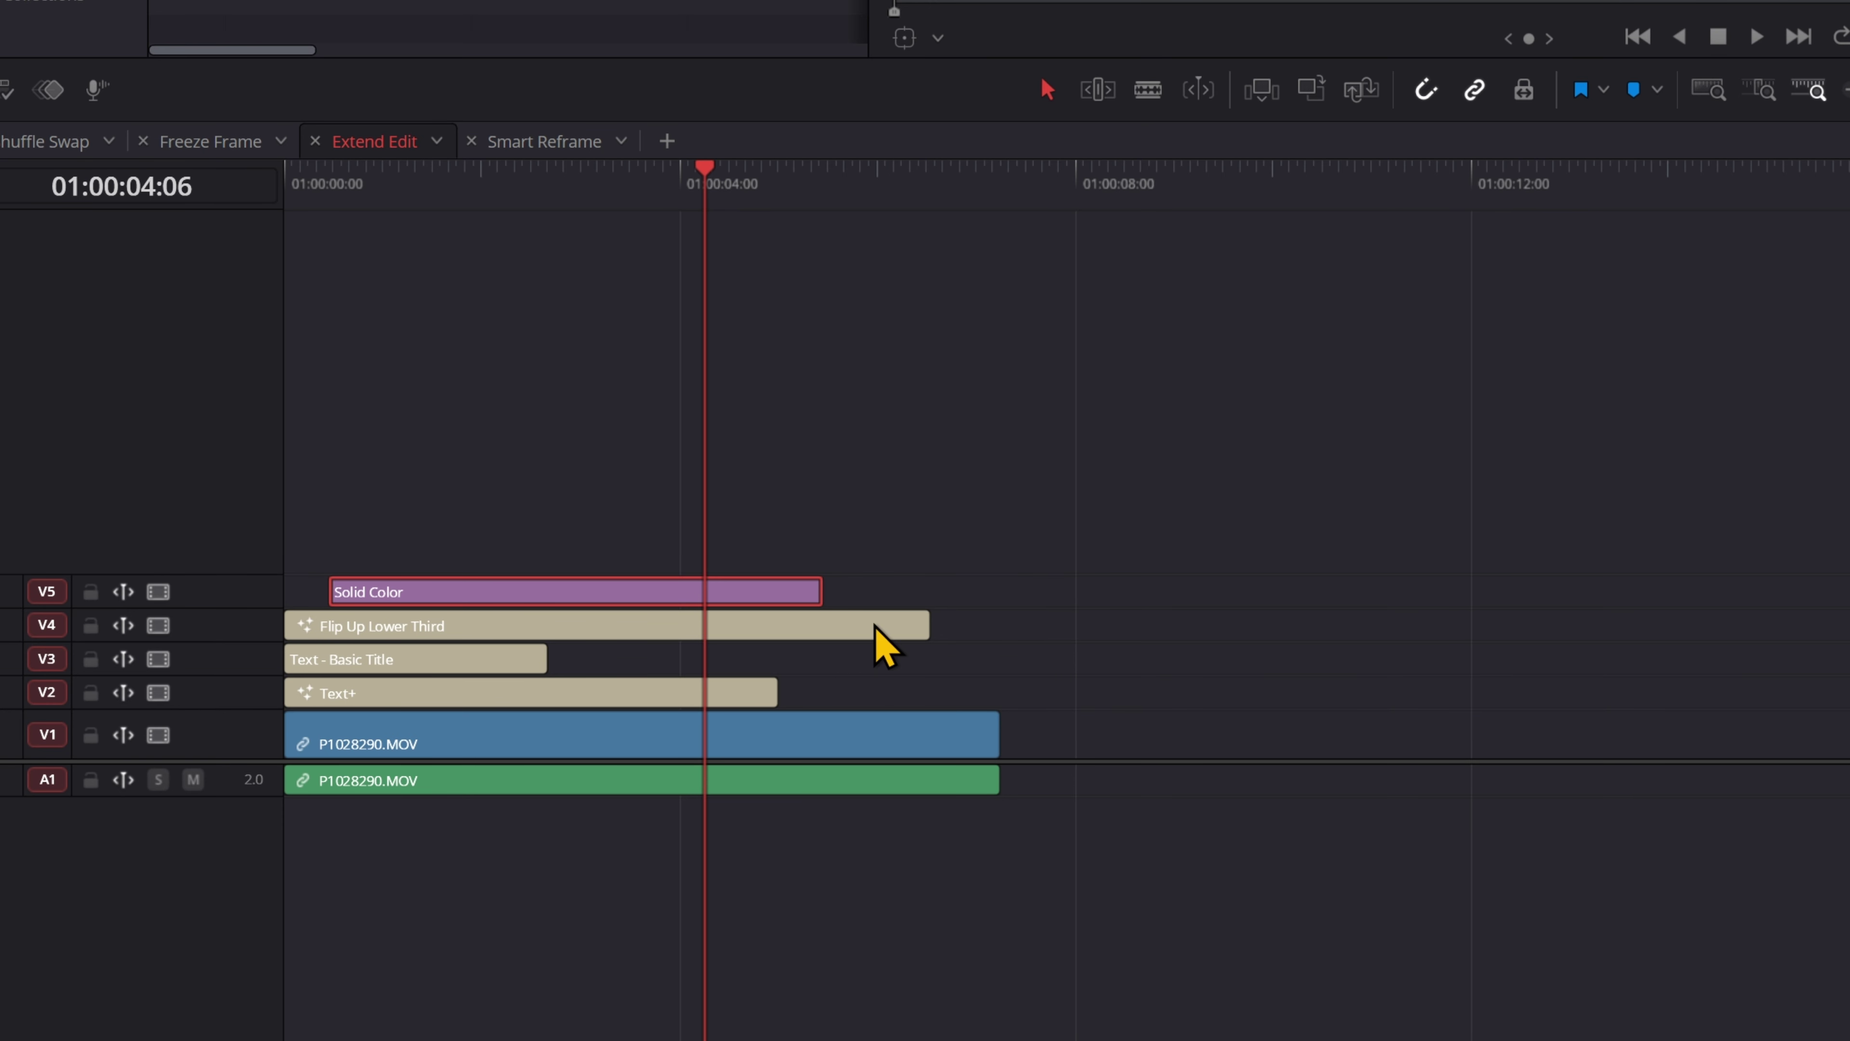
pyautogui.click(813, 513)
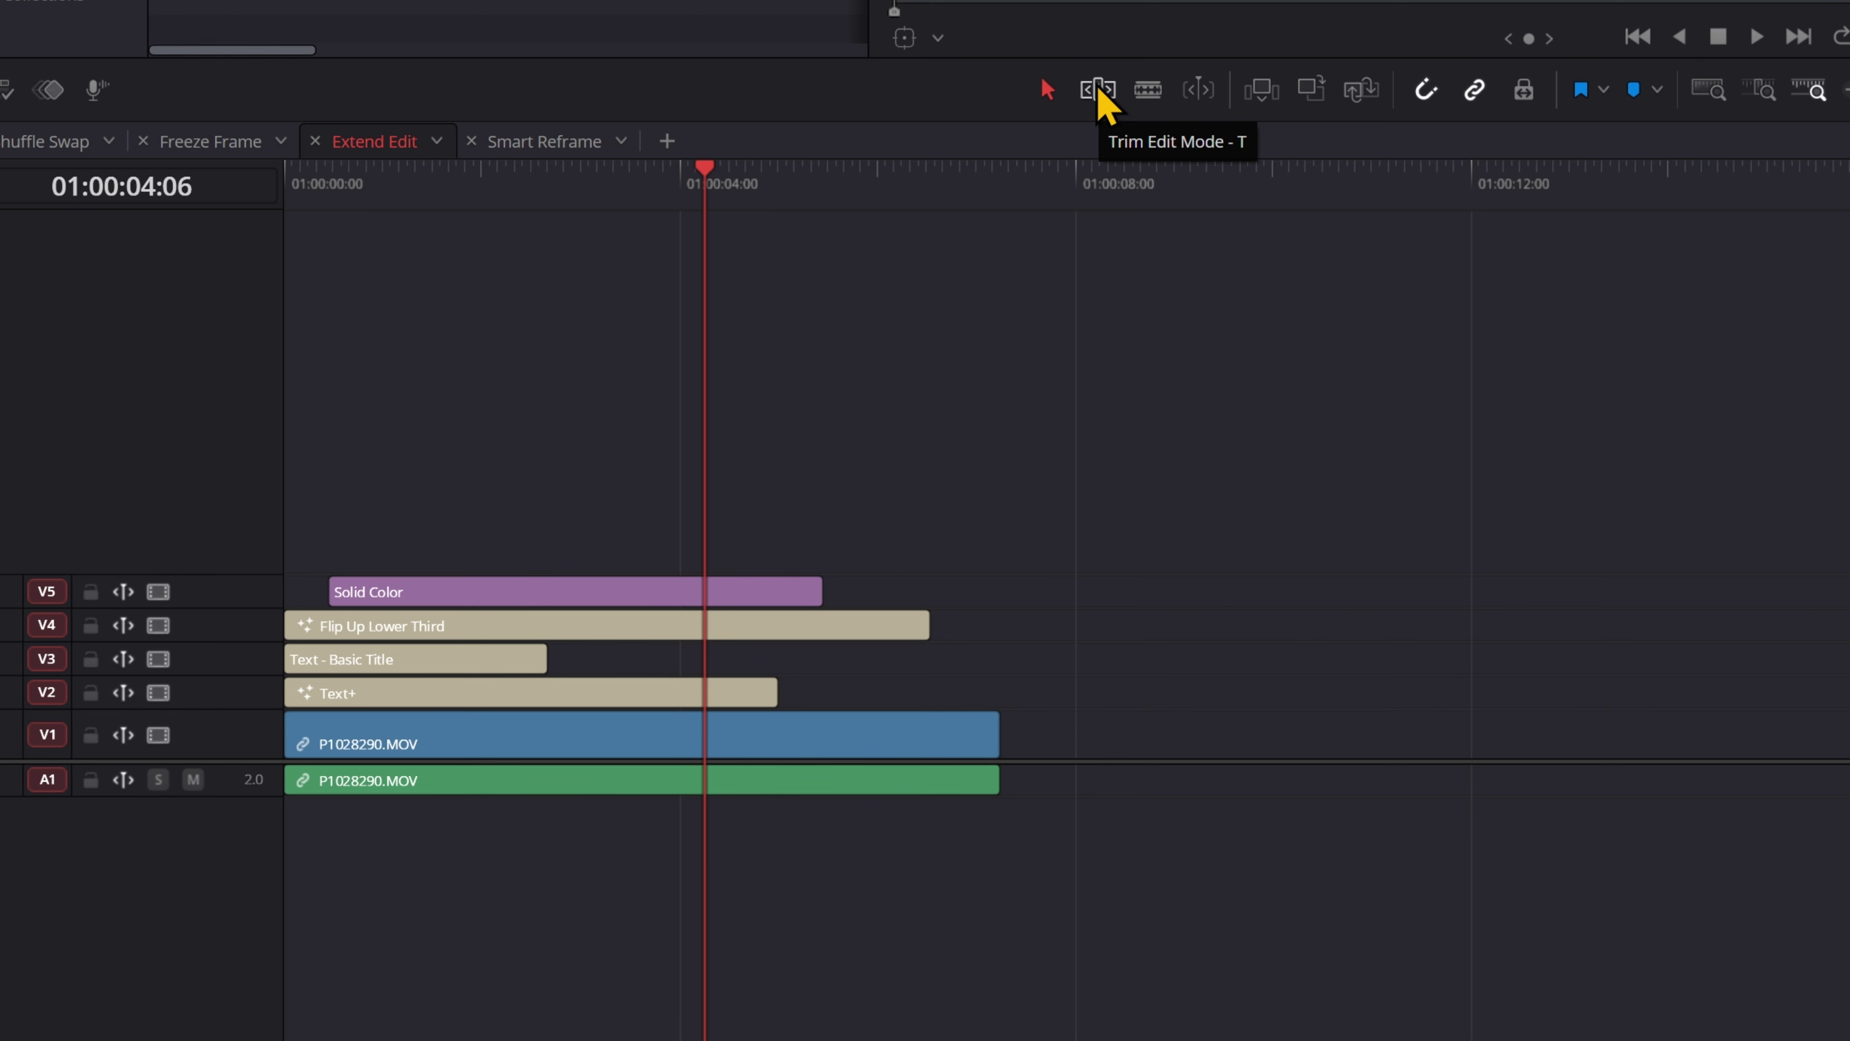
pyautogui.click(1099, 86)
pyautogui.moveTo(1076, 536); pyautogui.dragTo(528, 802)
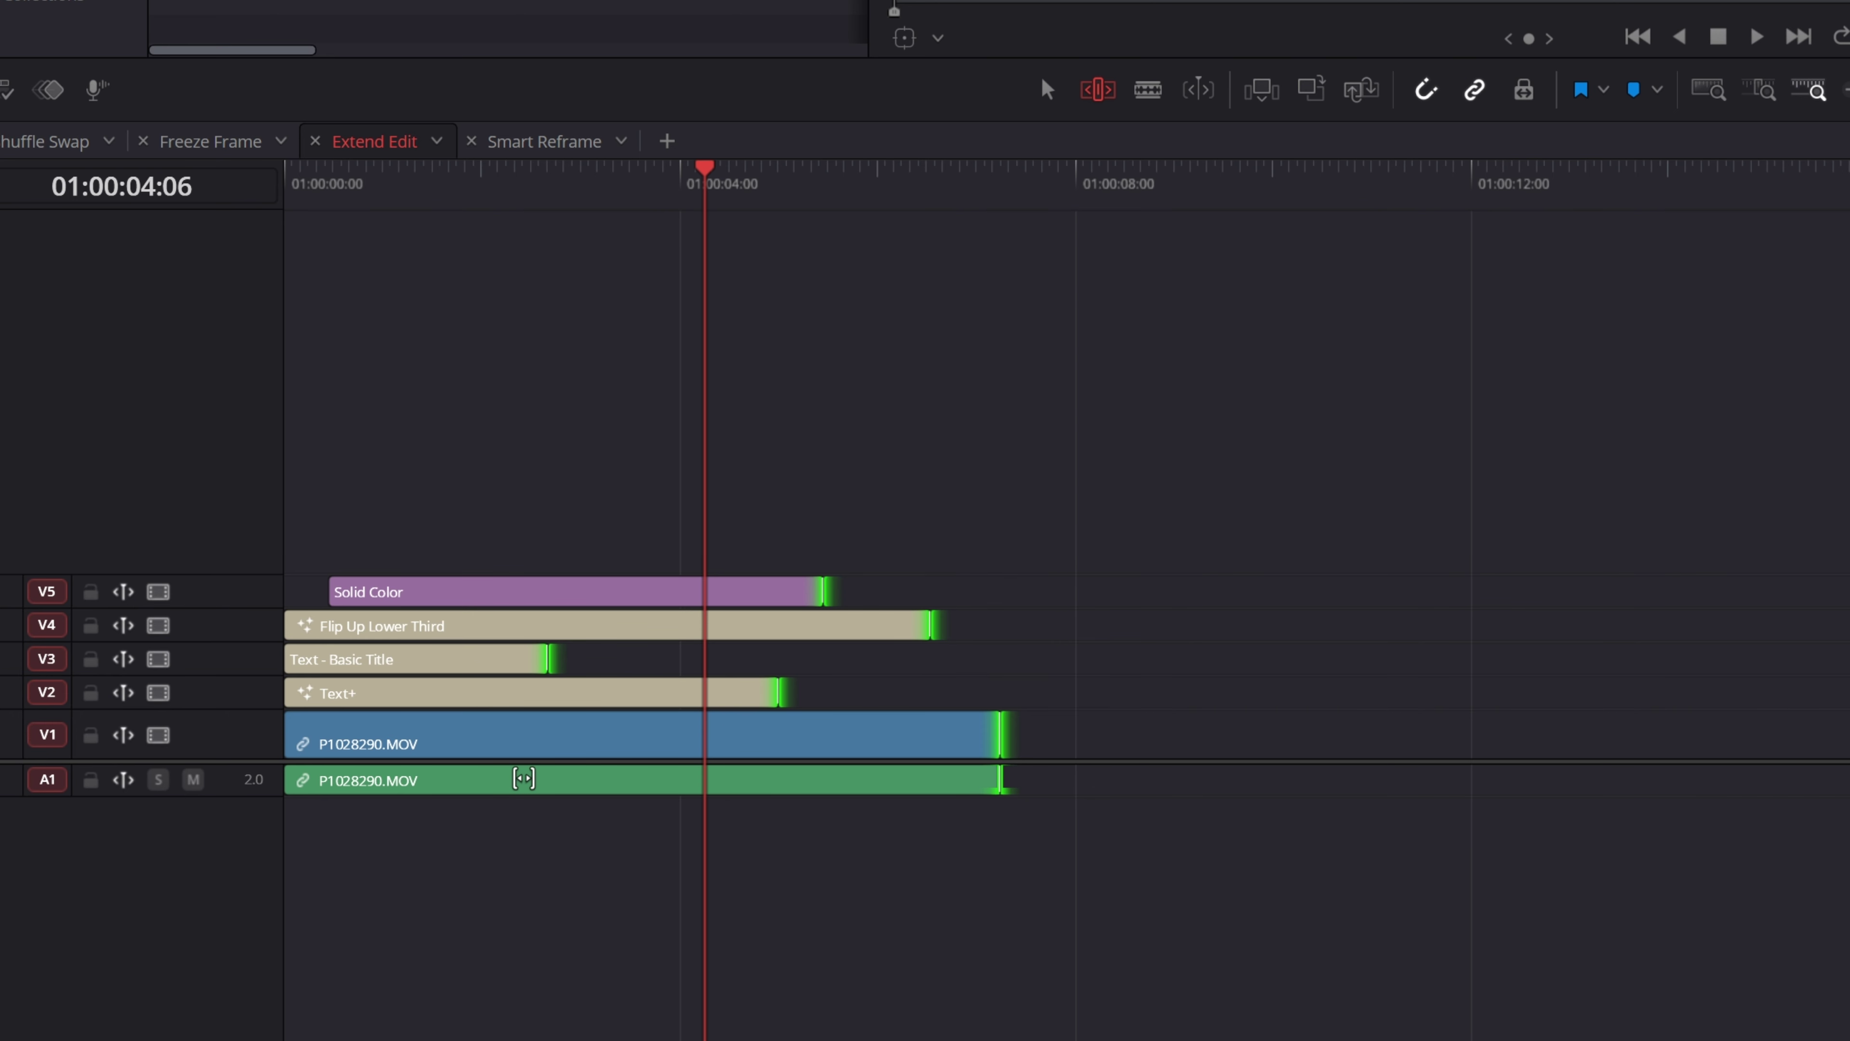
pyautogui.moveTo(743, 188); pyautogui.dragTo(1009, 217)
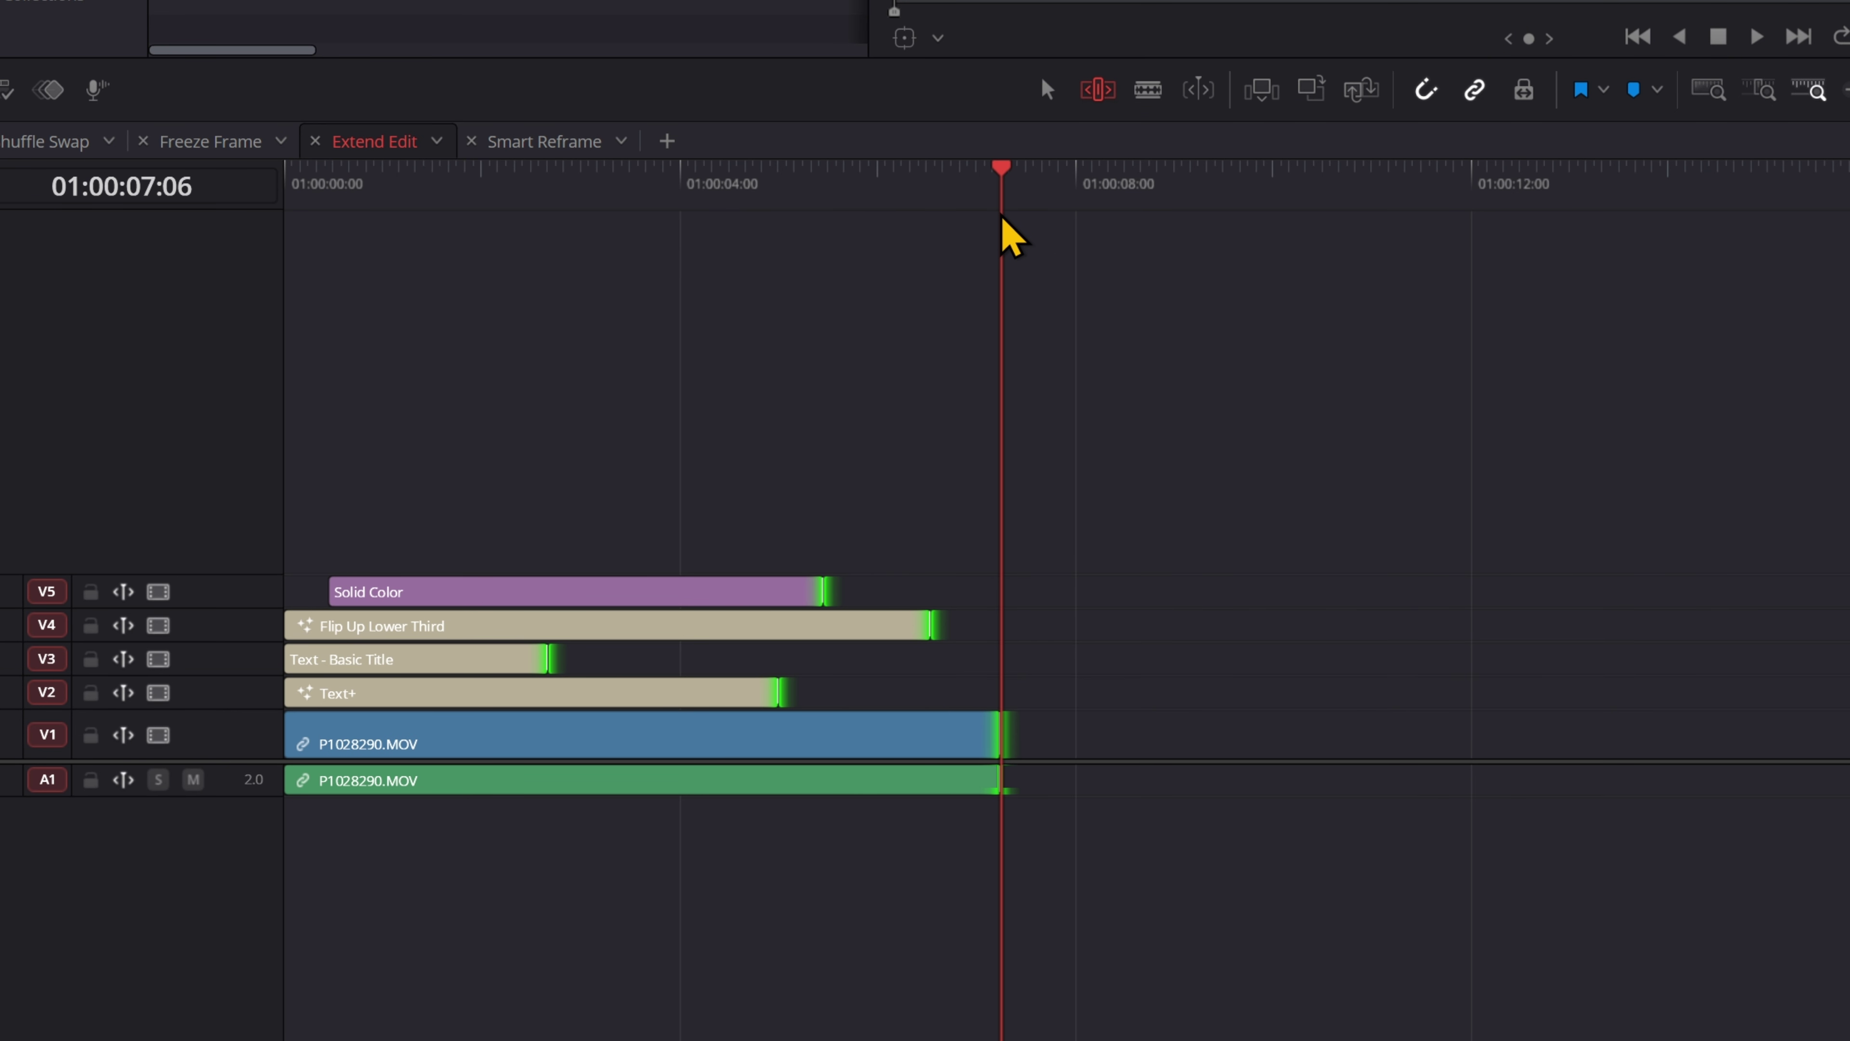
pyautogui.press('e')
pyautogui.press('e')
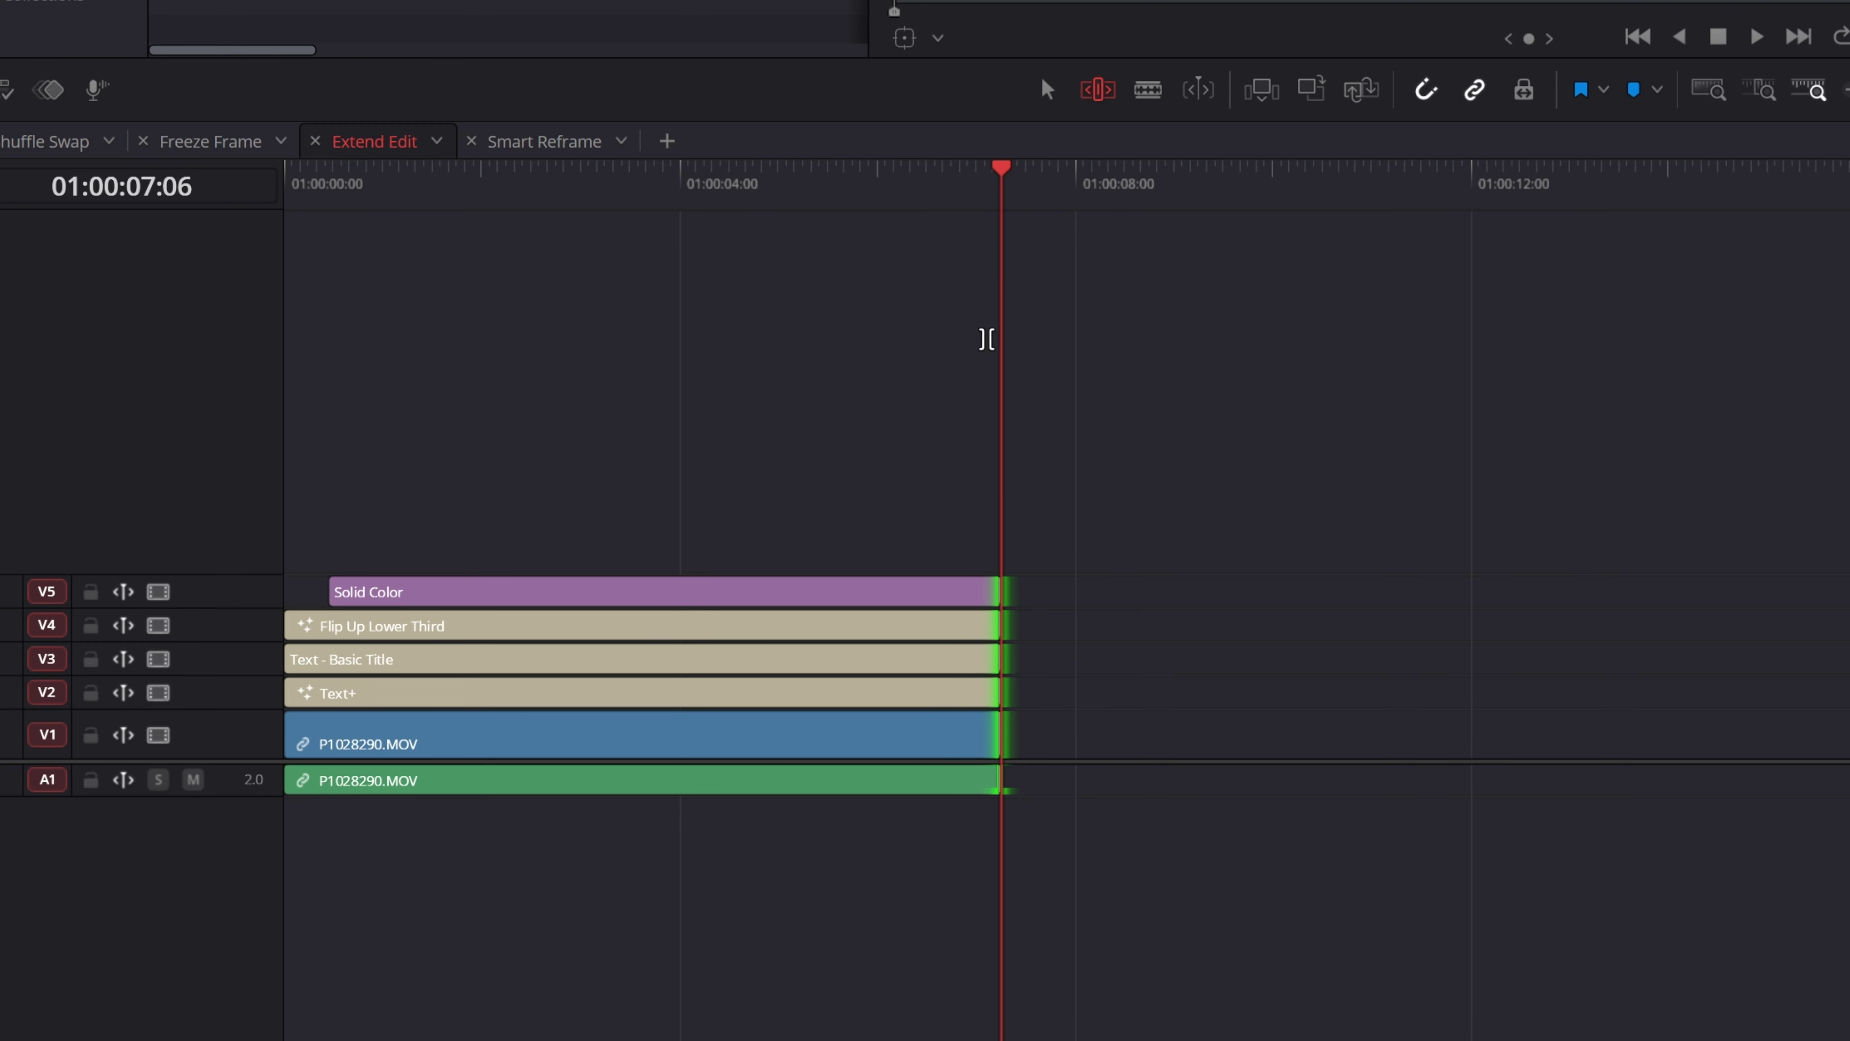
# Return to selection mode and shorten all selected clip ends to 01:00:06:14, and again to an earlier playhead position
pyautogui.moveTo(1003, 188); pyautogui.dragTo(933, 188)
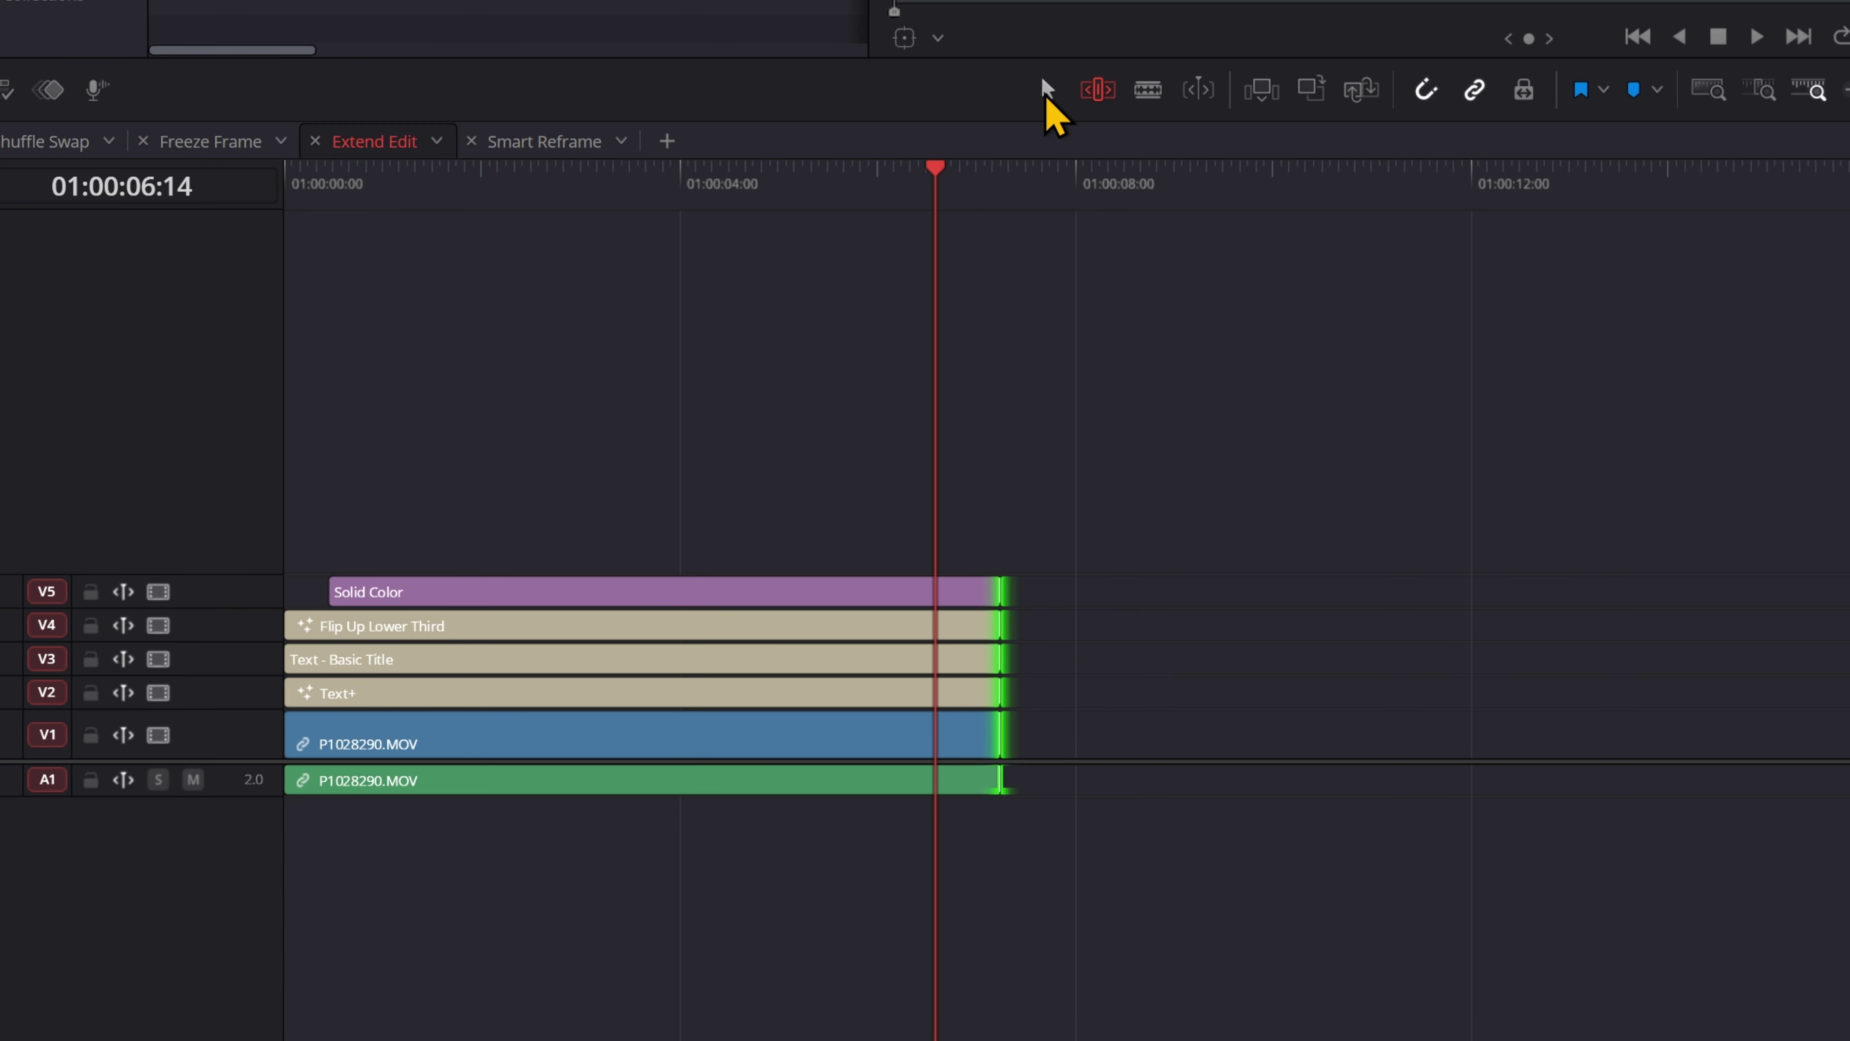
pyautogui.click(1047, 91)
pyautogui.press('e')
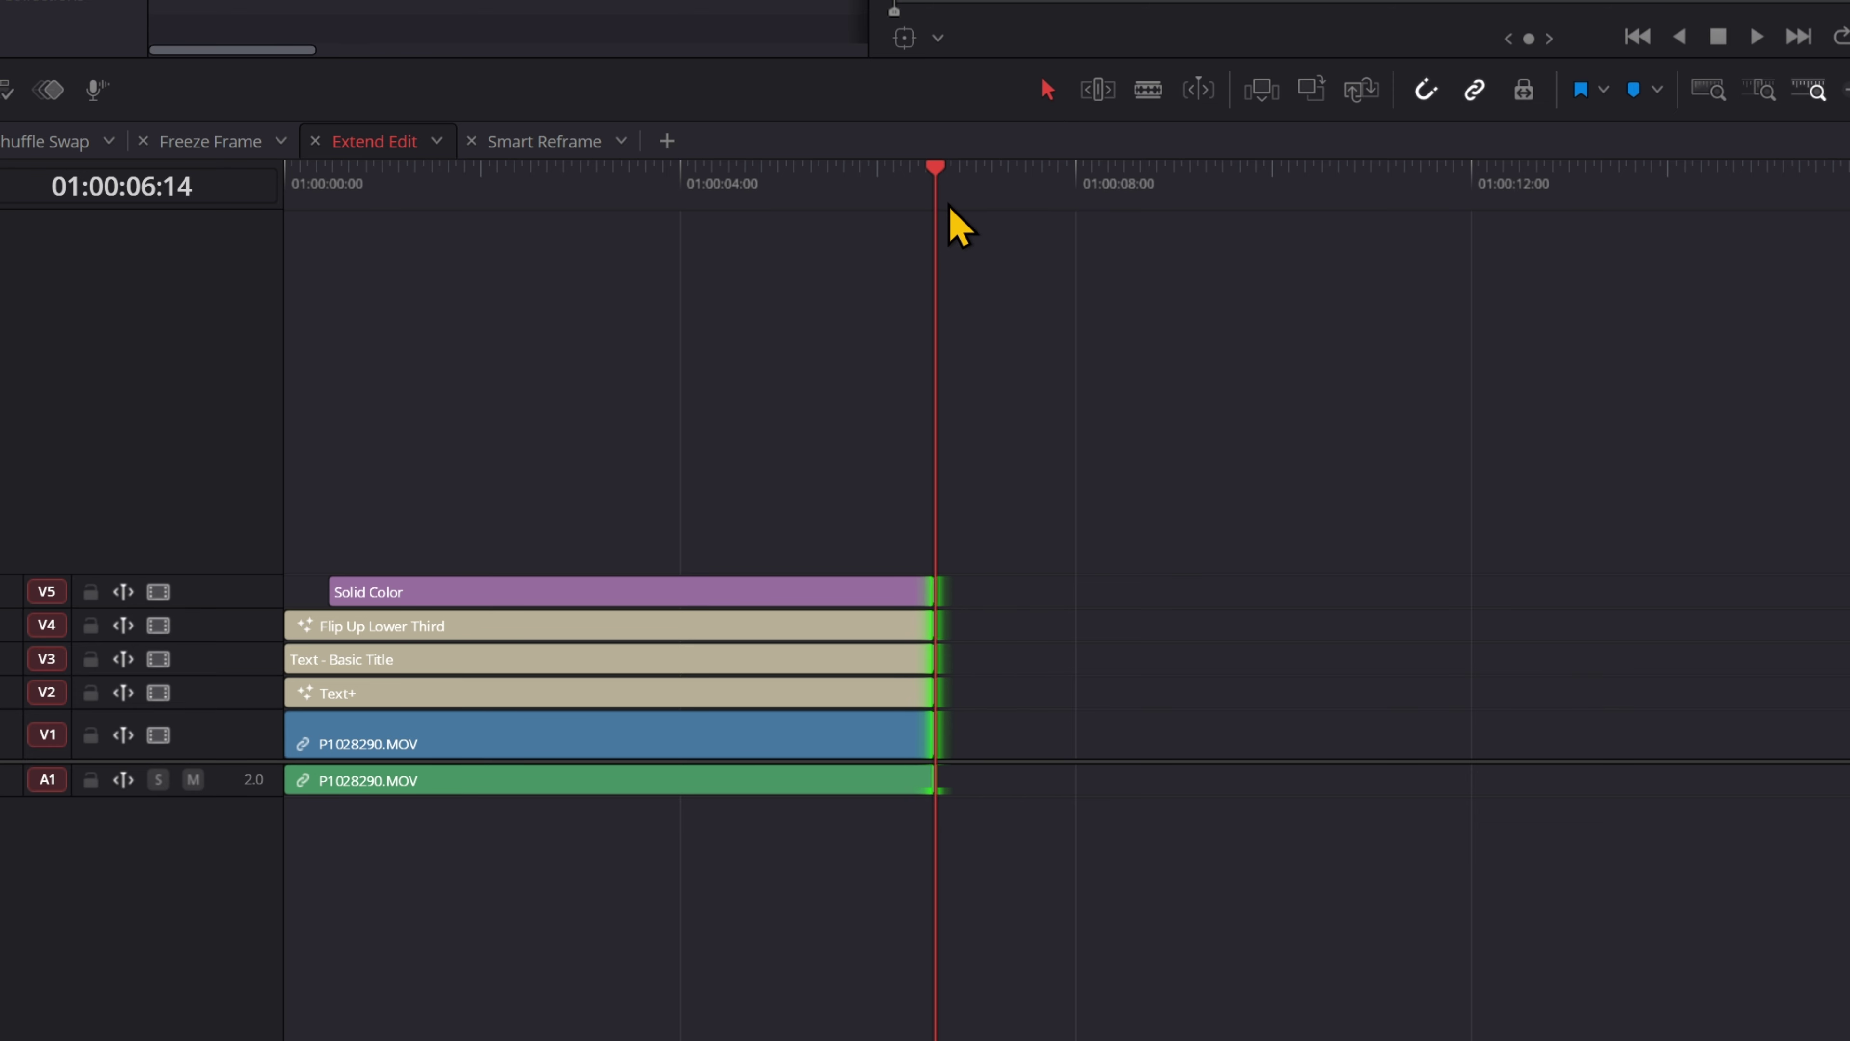
pyautogui.moveTo(934, 198); pyautogui.dragTo(734, 210)
pyautogui.press('e')
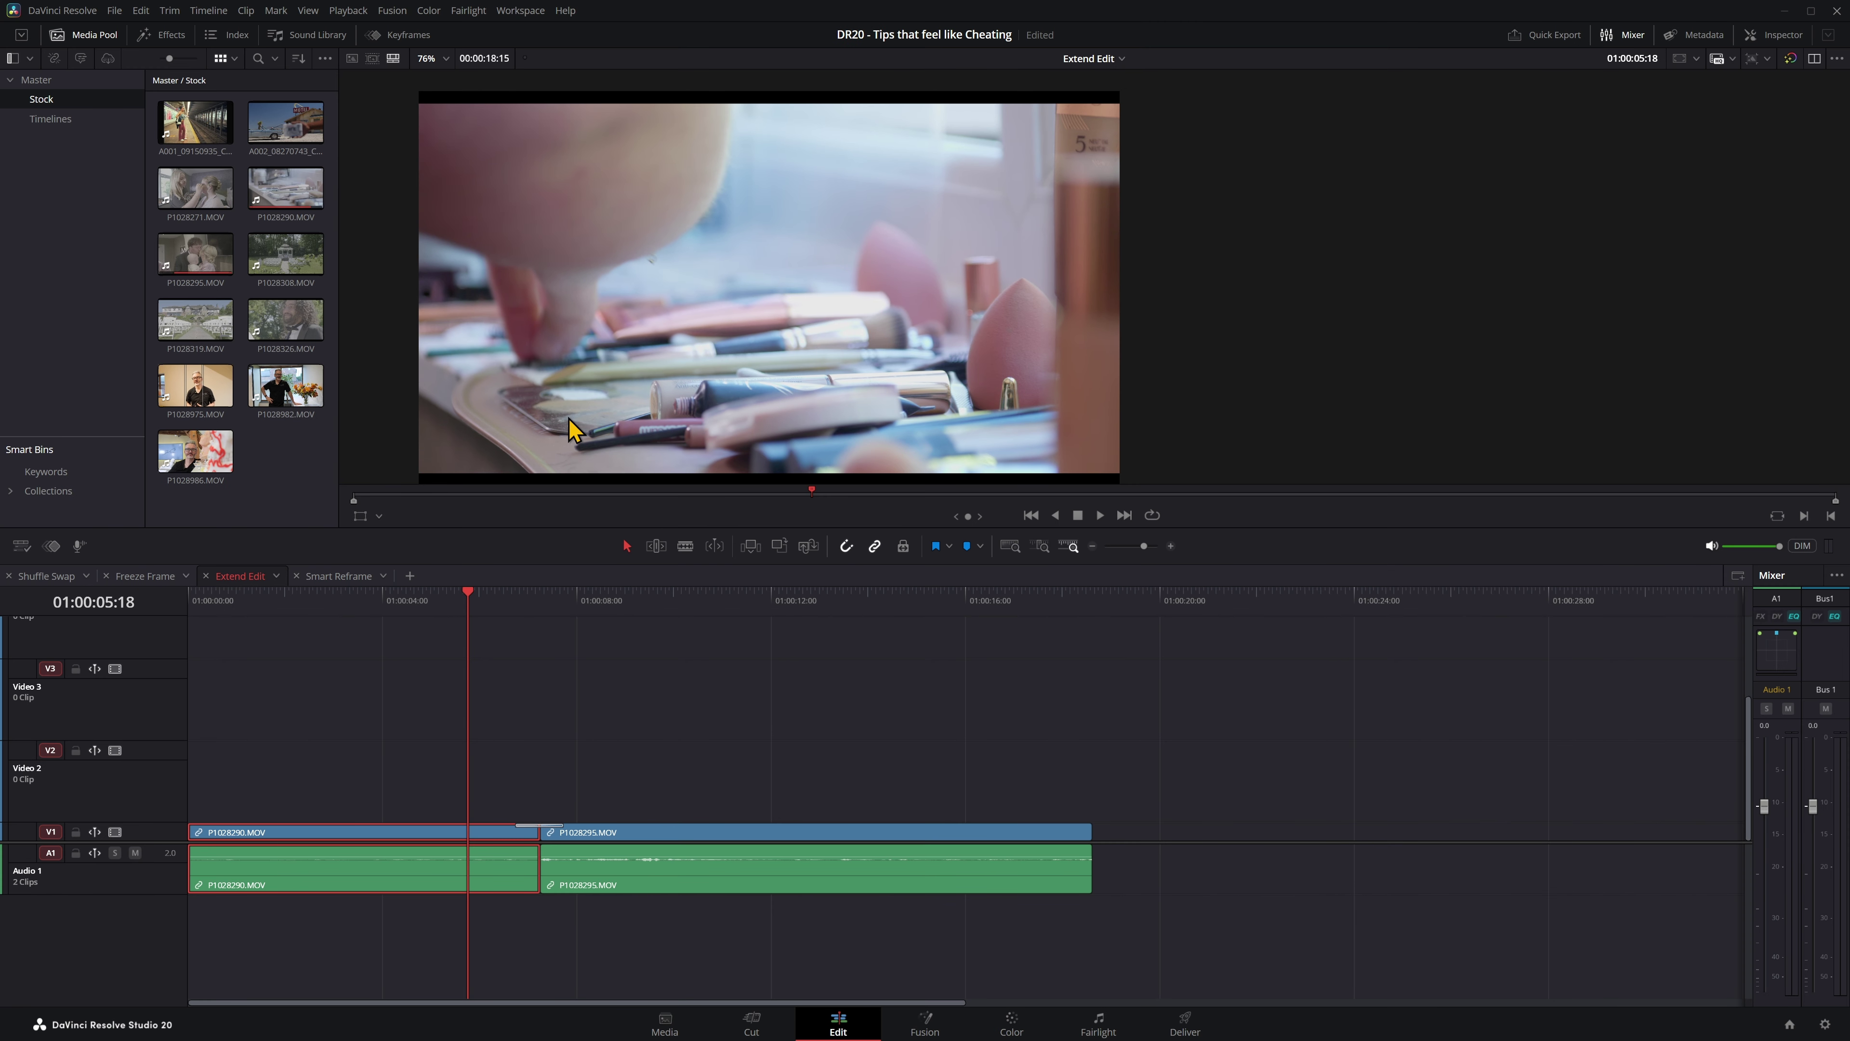
# Browse the Fusion video transitions and play back the approach to the transition between P1028290.MOV and P1028295.MOV
pyautogui.hotkey('ctrl', 'shift', 'e')
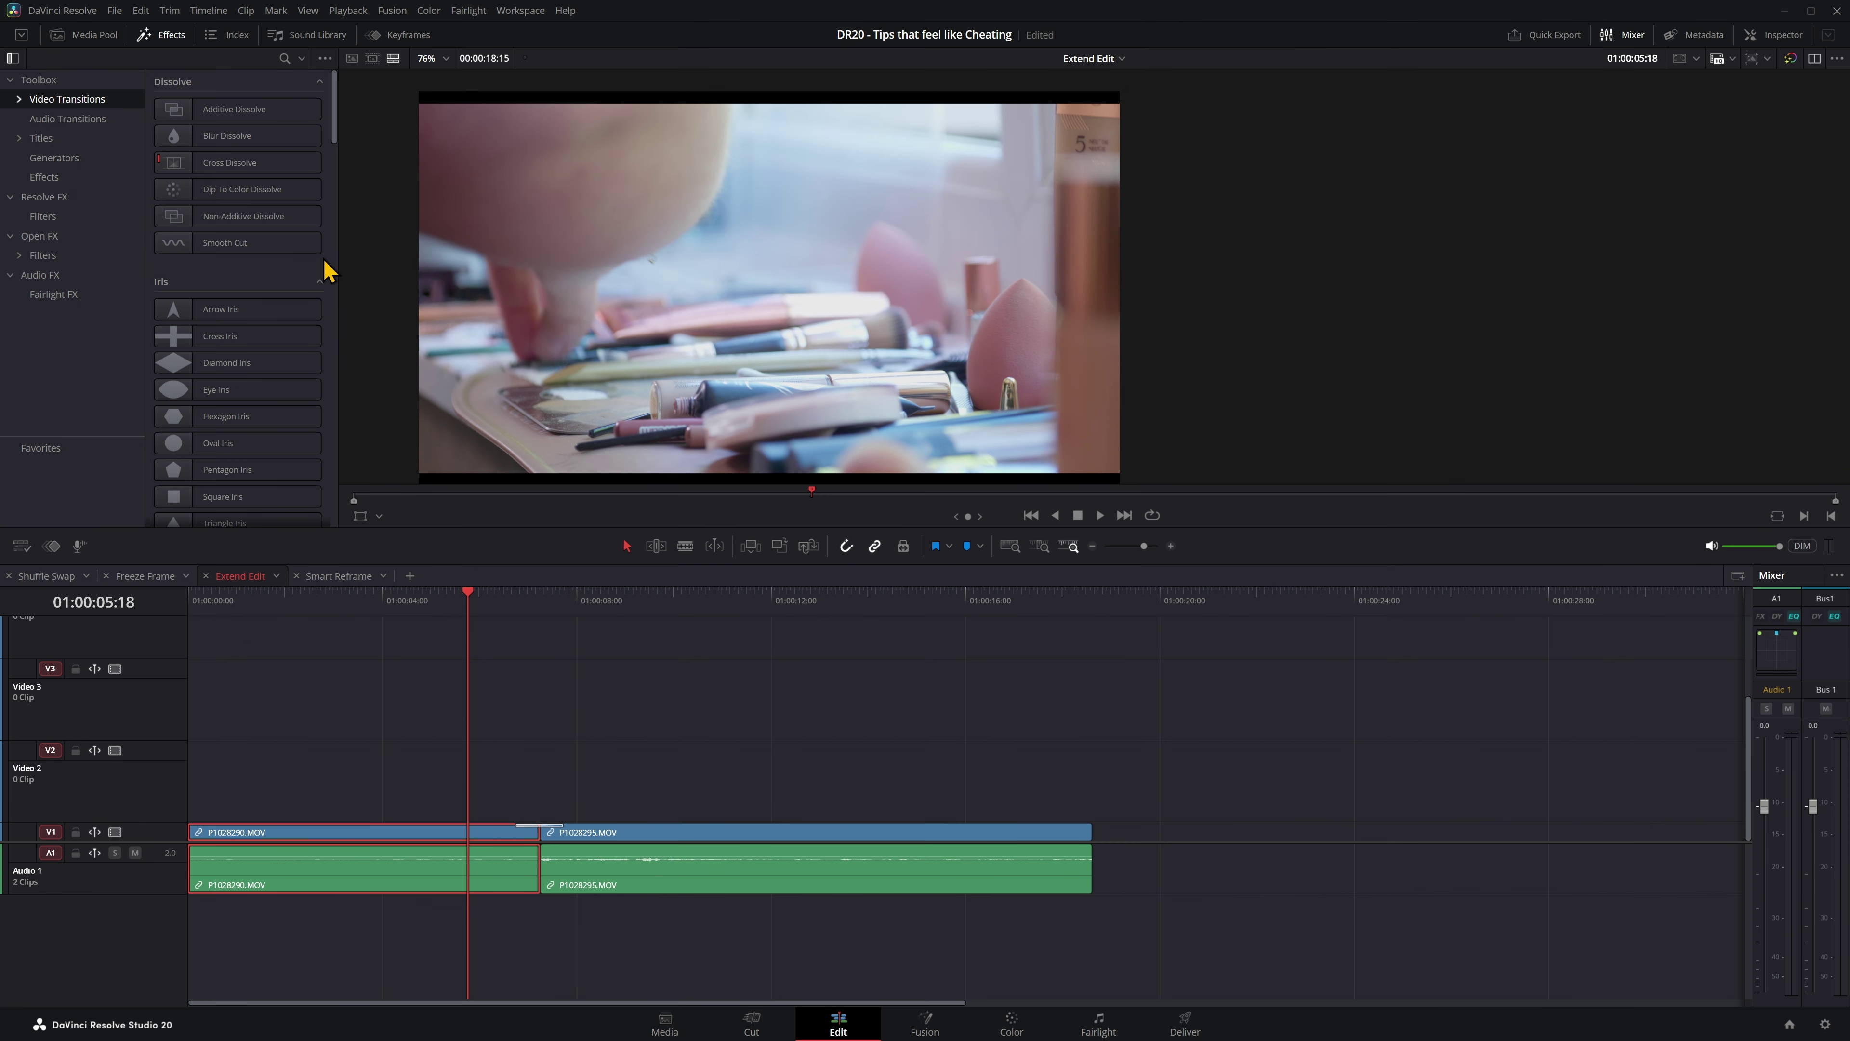
pyautogui.scroll(-15, 325, 270)
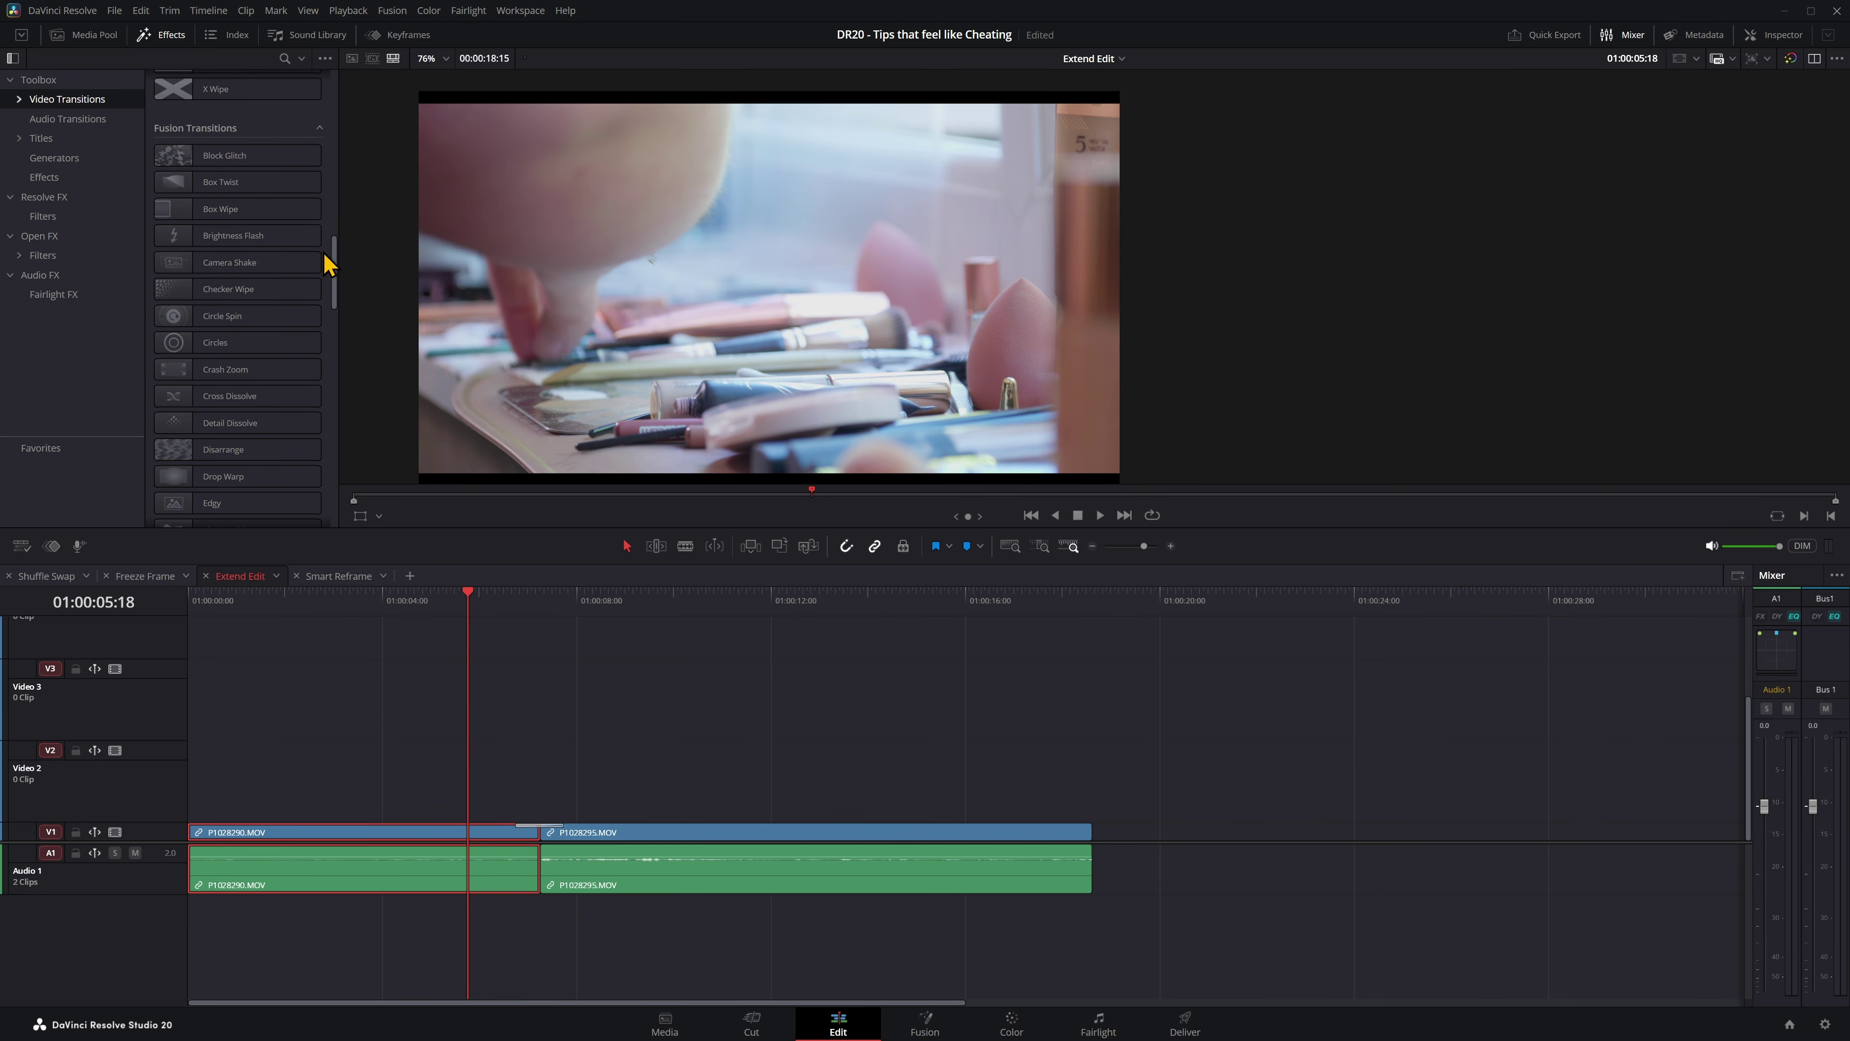
pyautogui.scroll(-5, 324, 254)
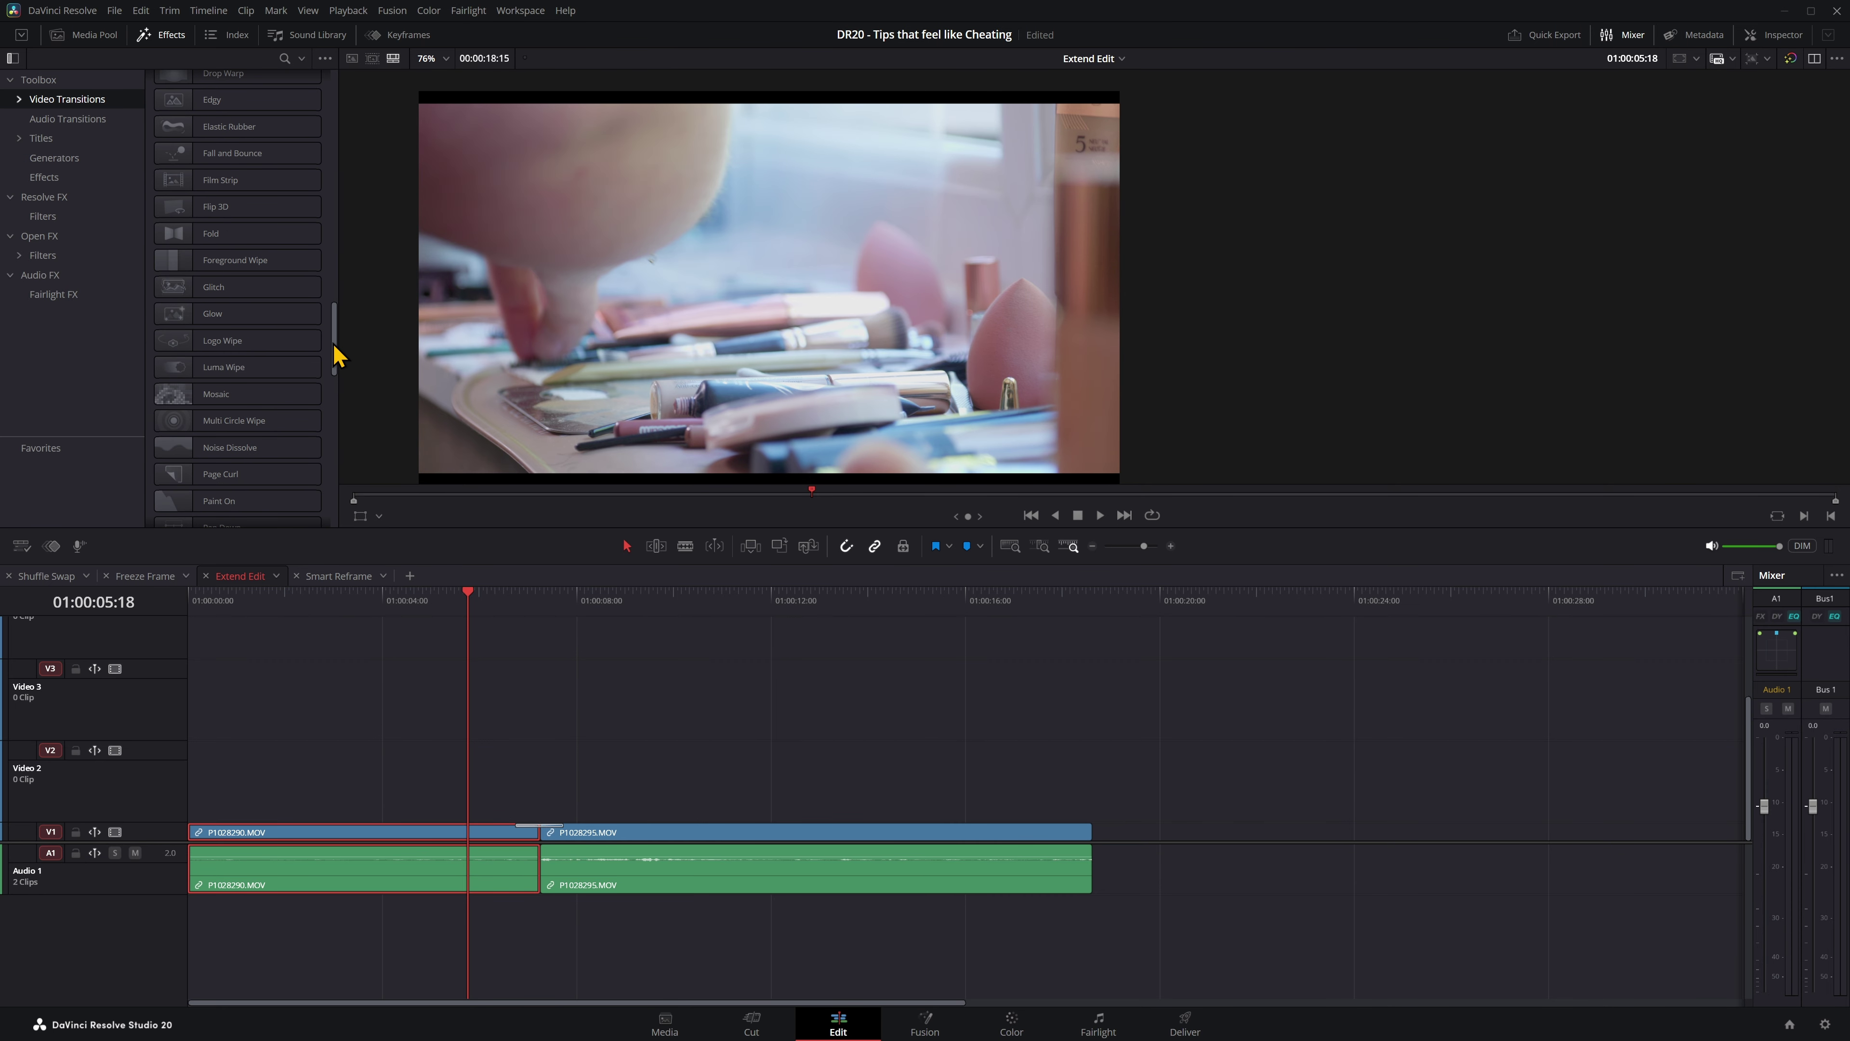
pyautogui.scroll(-2, 335, 356)
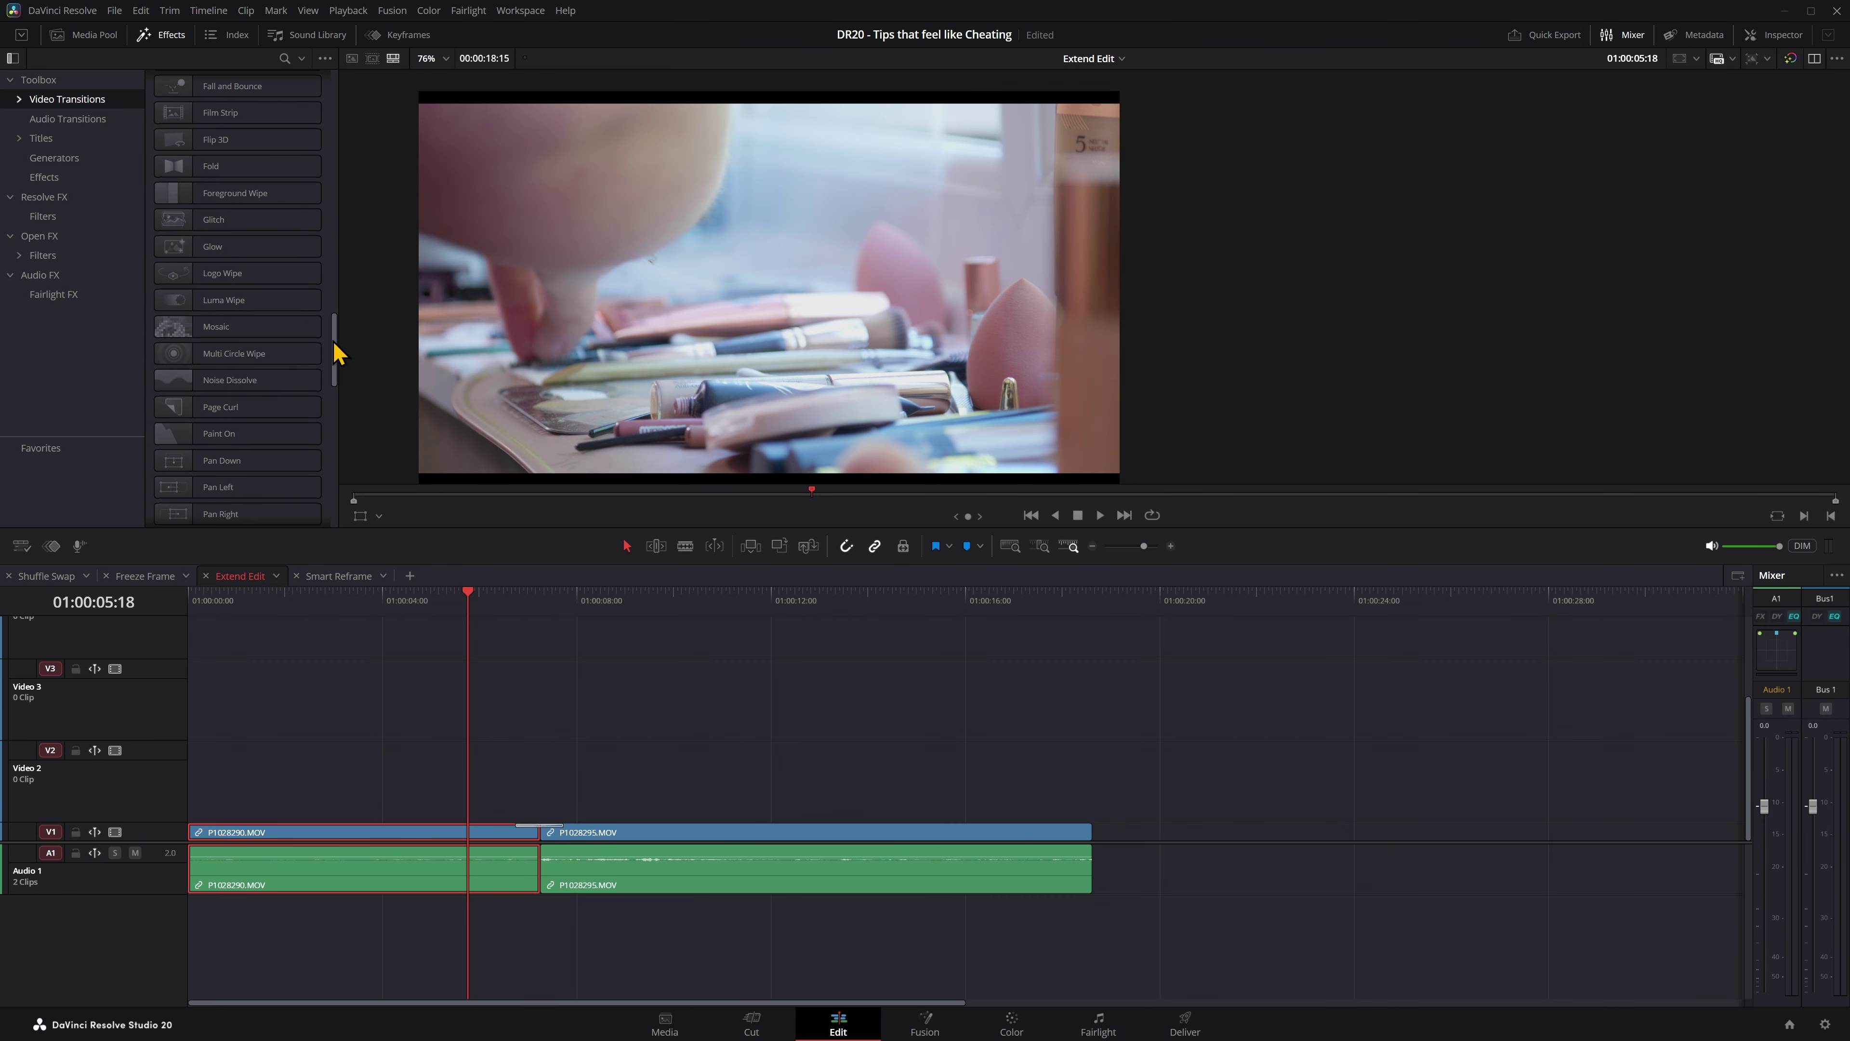
pyautogui.click(482, 596)
pyautogui.press('space')
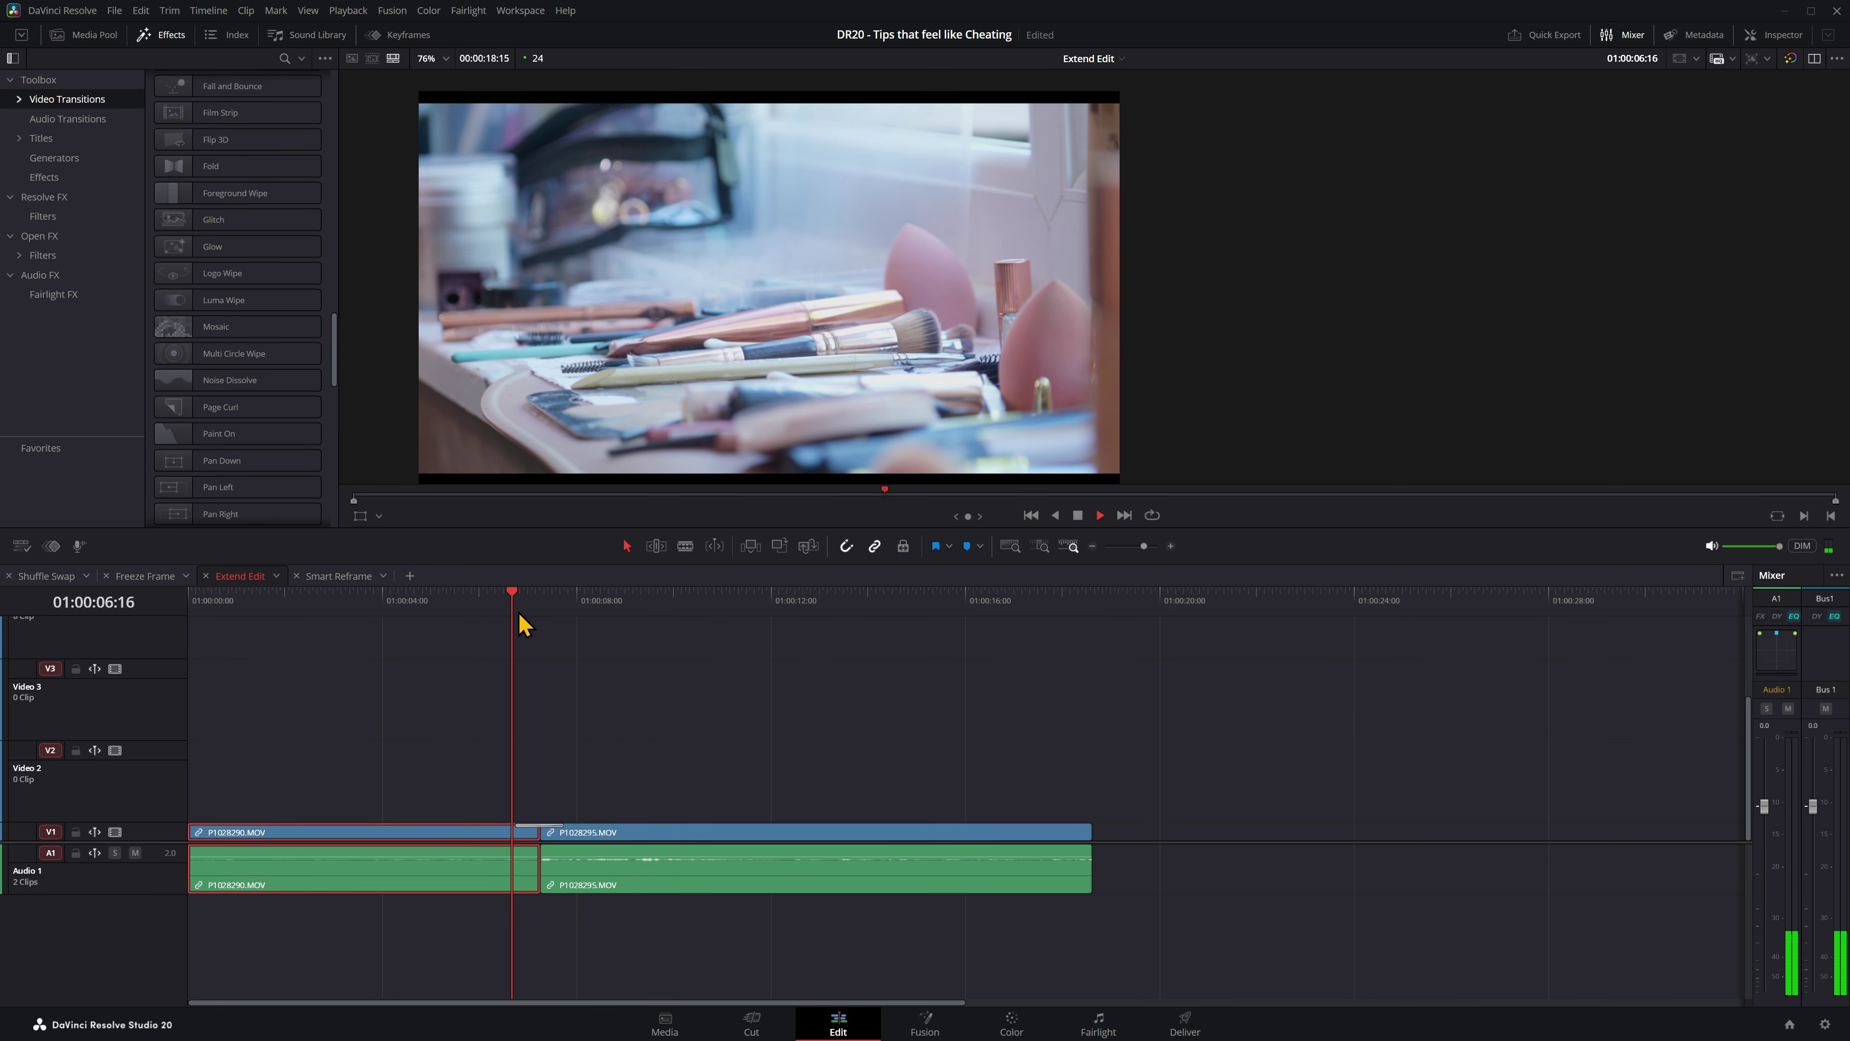
pyautogui.press('space')
pyautogui.click(501, 608)
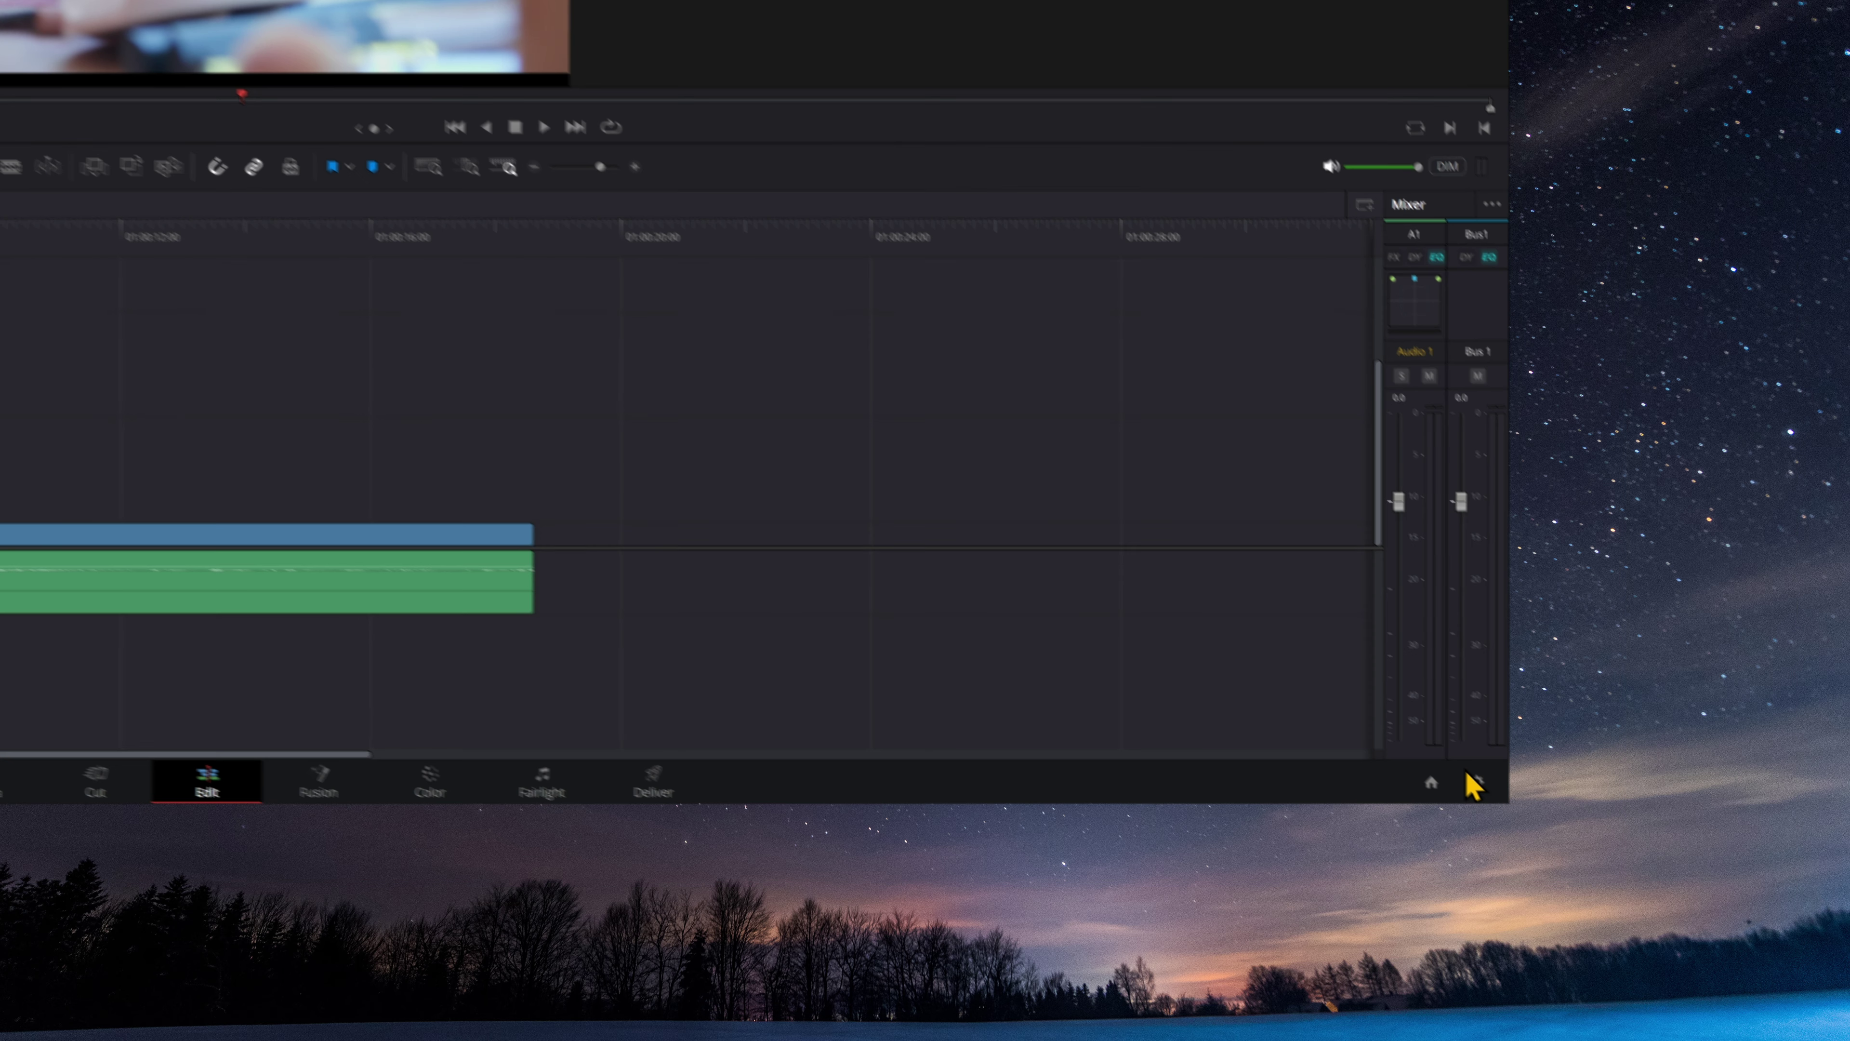
# Make sure Automatically cache Fusion effects in user mode is enabled in the project's Master Settings and save the settings
pyautogui.click(1470, 779)
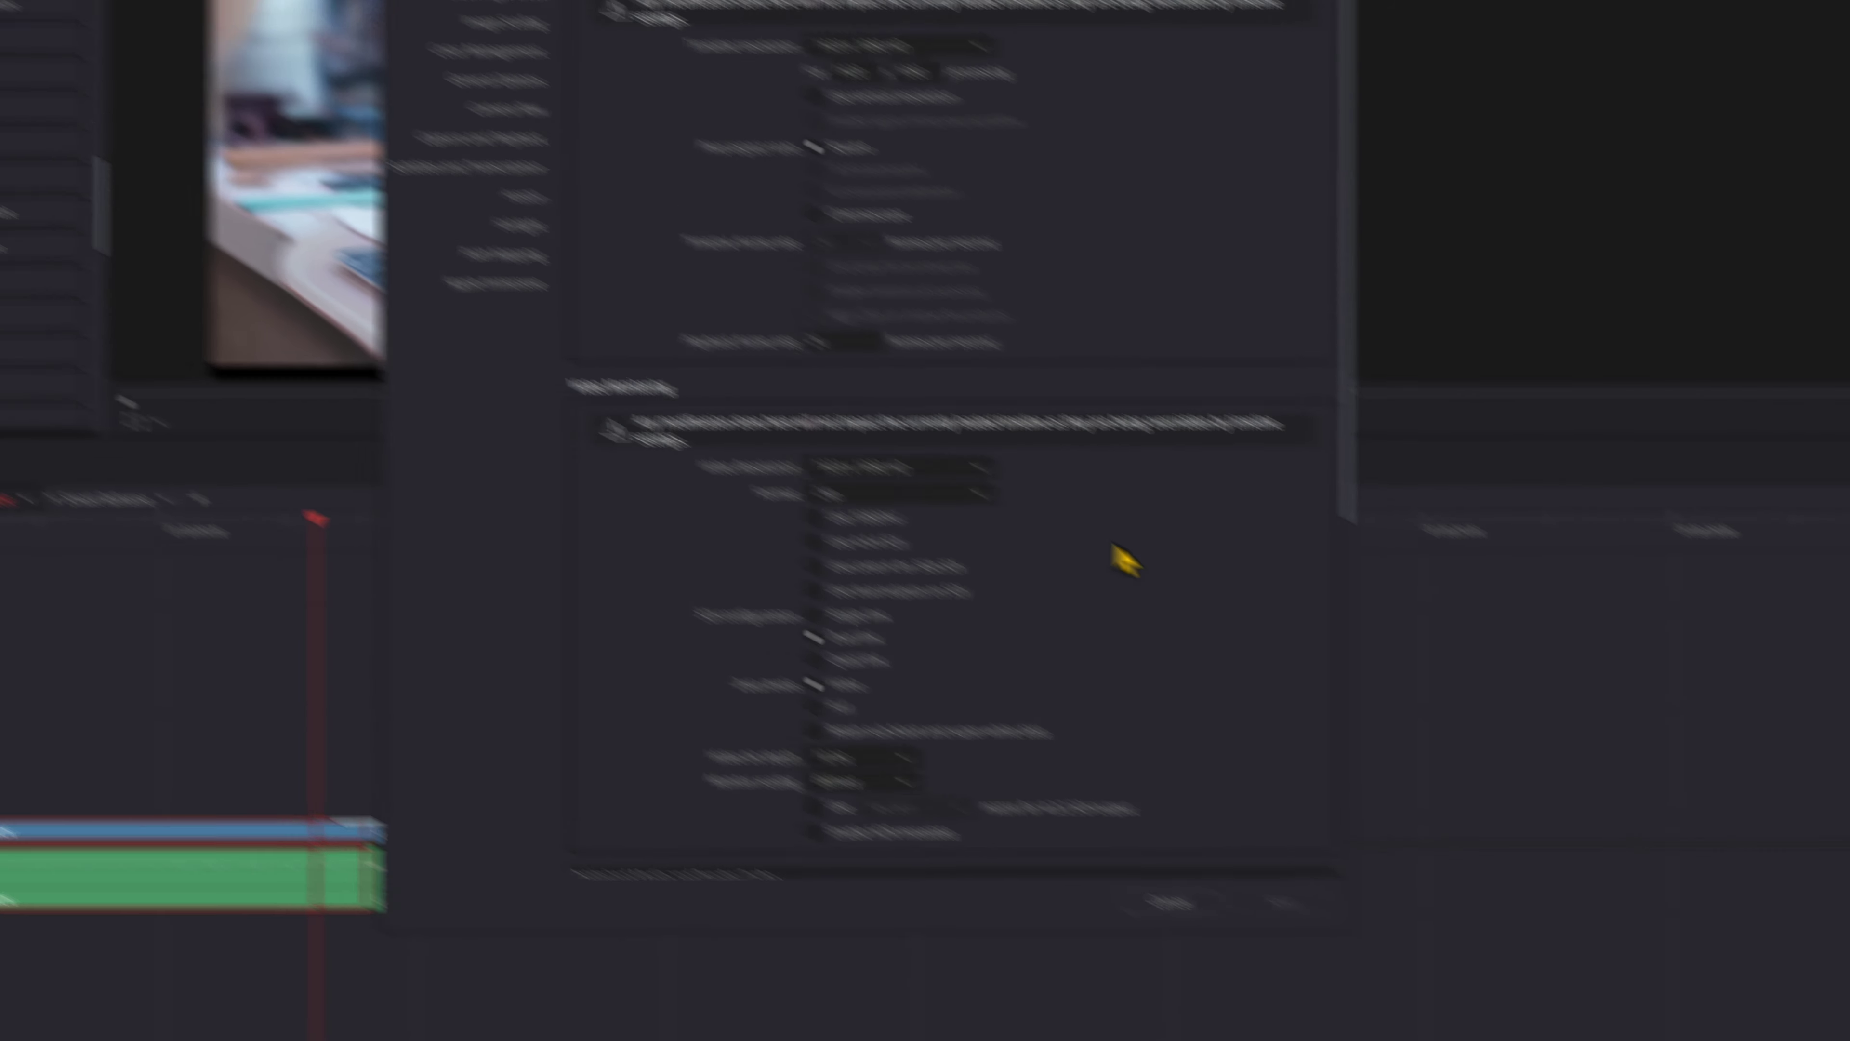
pyautogui.scroll(-6, 1282, 645)
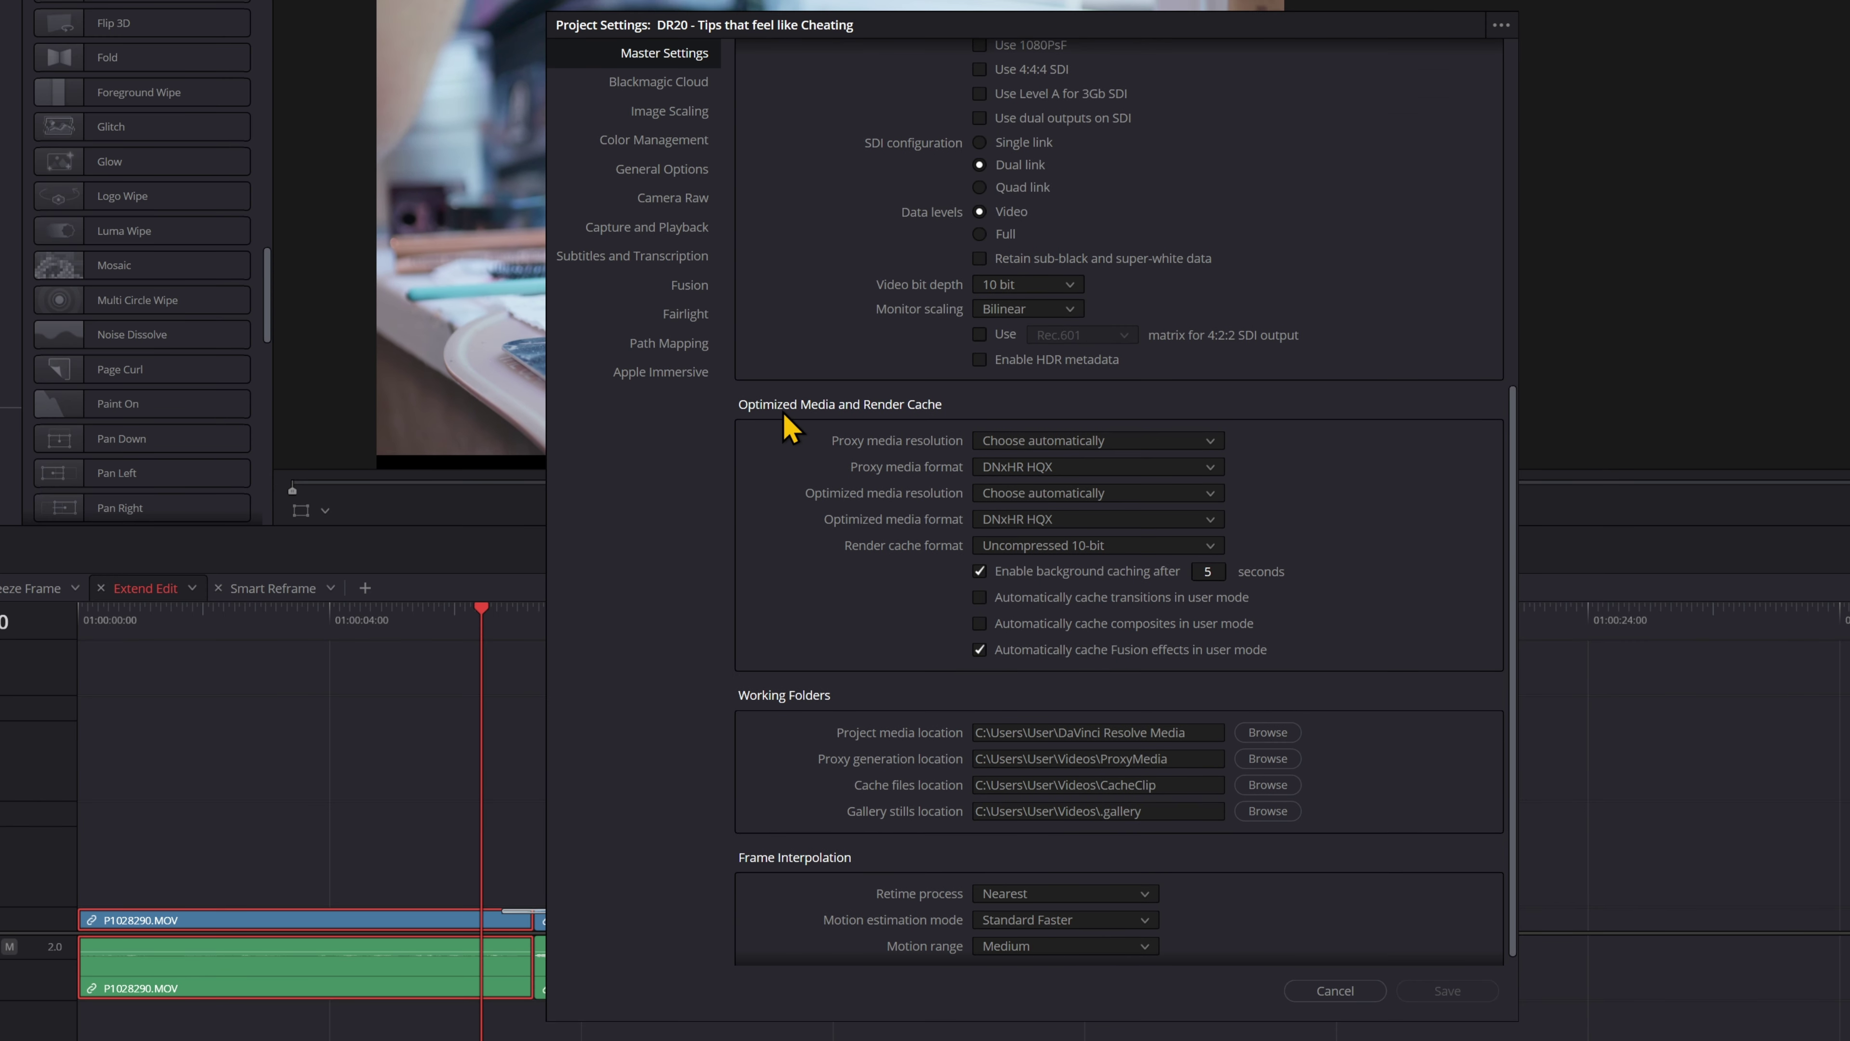
pyautogui.doubleClick(980, 651)
pyautogui.click(1447, 991)
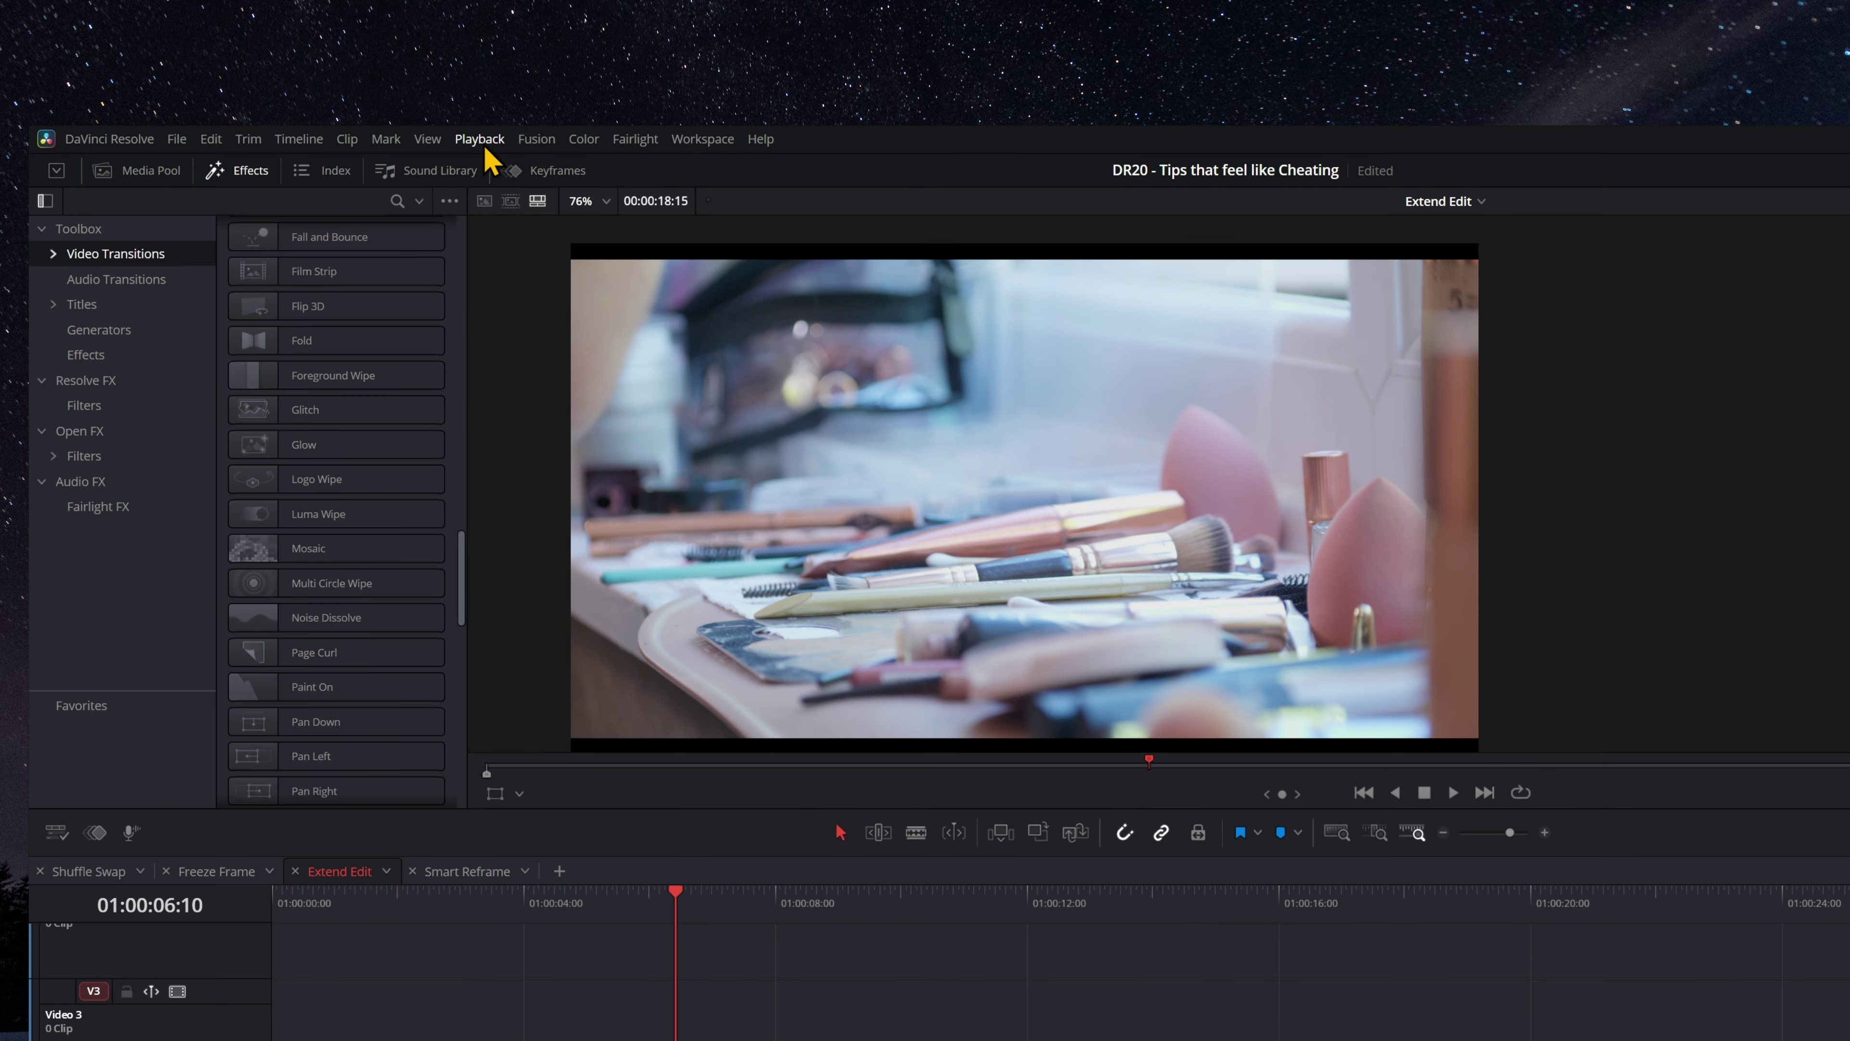
# Set the Render Cache to User and play back the transition between the two clips
pyautogui.click(480, 139)
pyautogui.moveTo(549, 232)
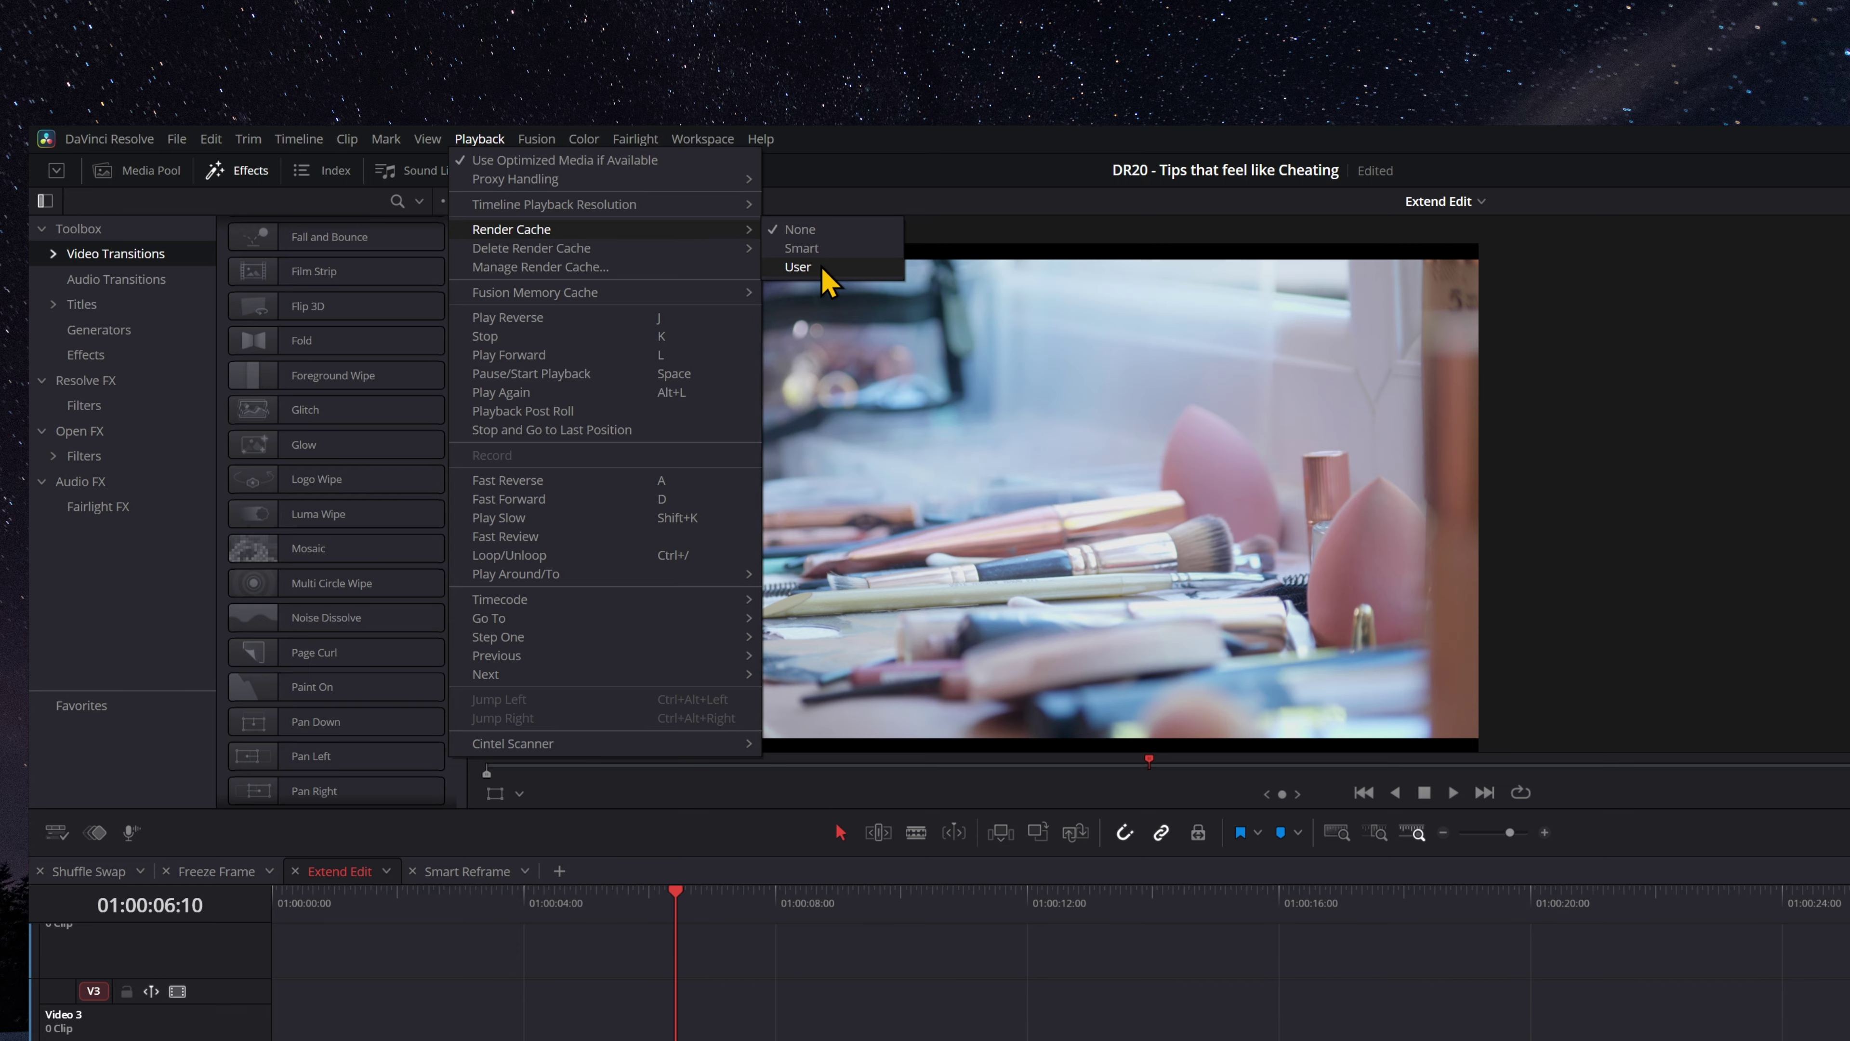
pyautogui.click(798, 267)
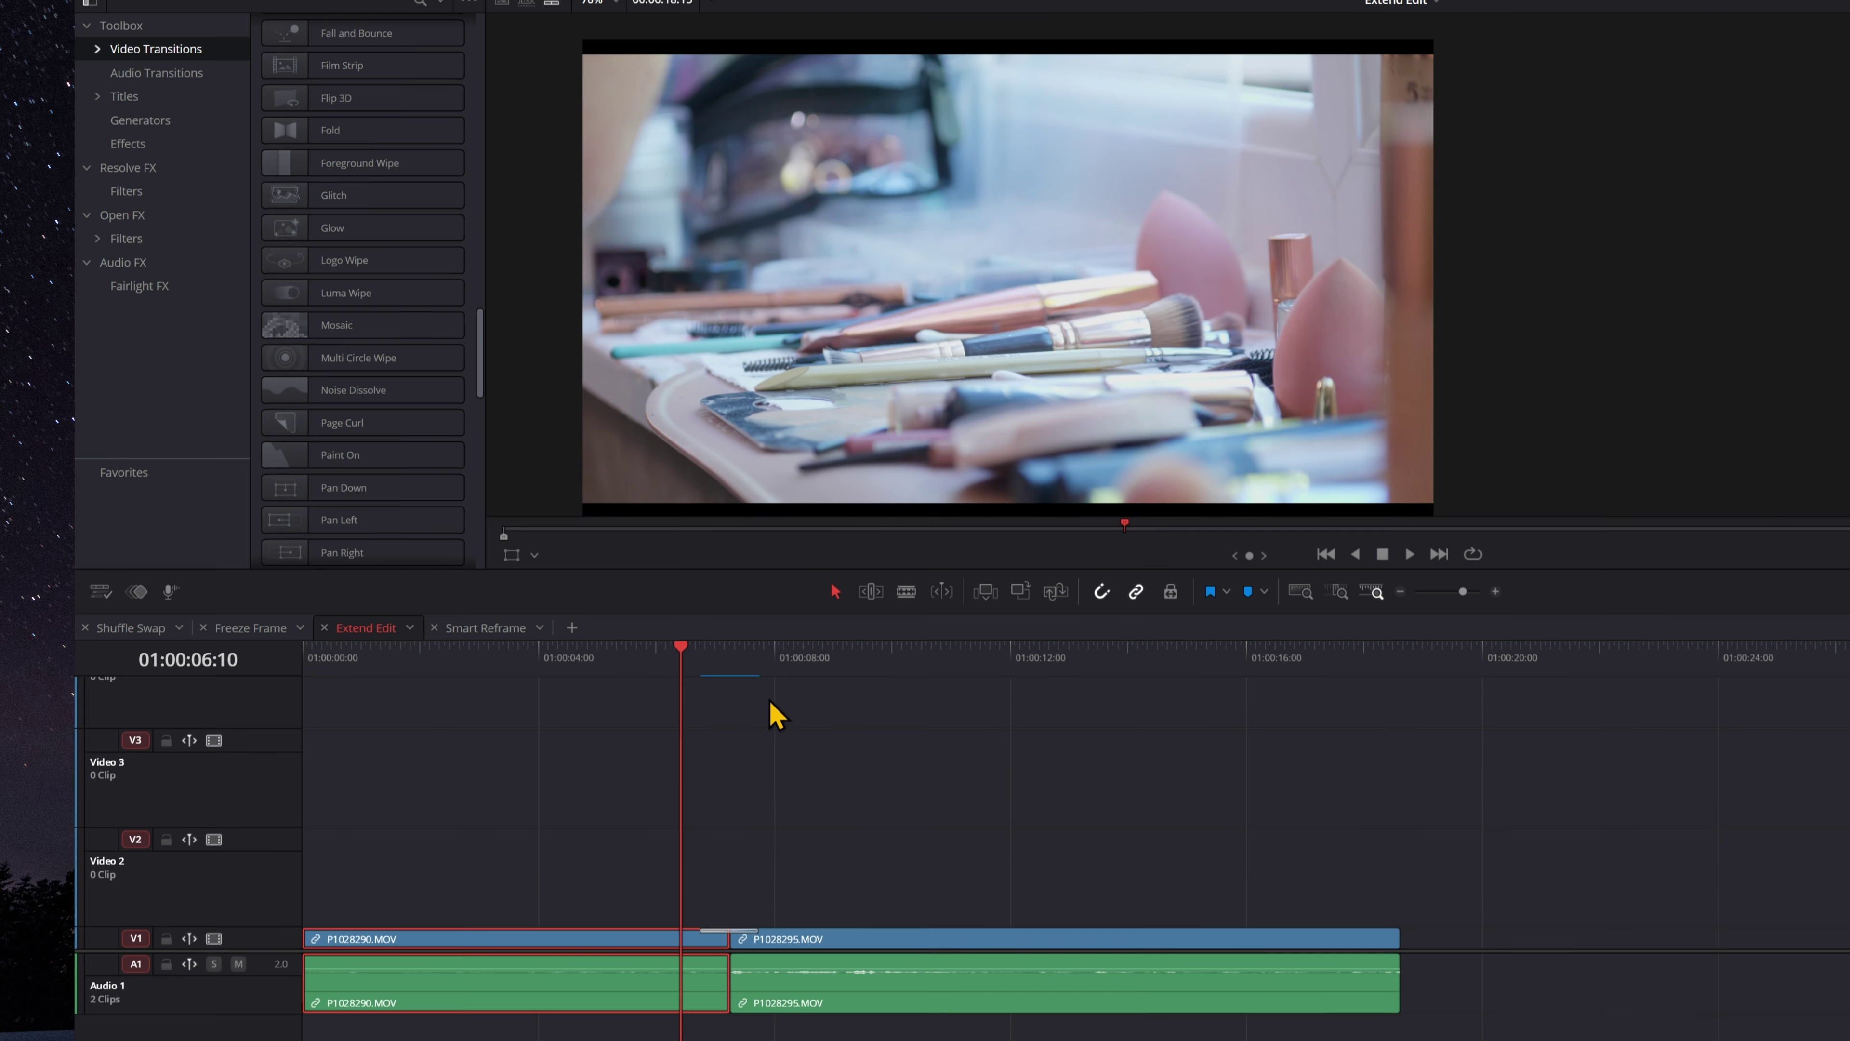
pyautogui.moveTo(719, 674); pyautogui.dragTo(687, 674)
pyautogui.press('space')
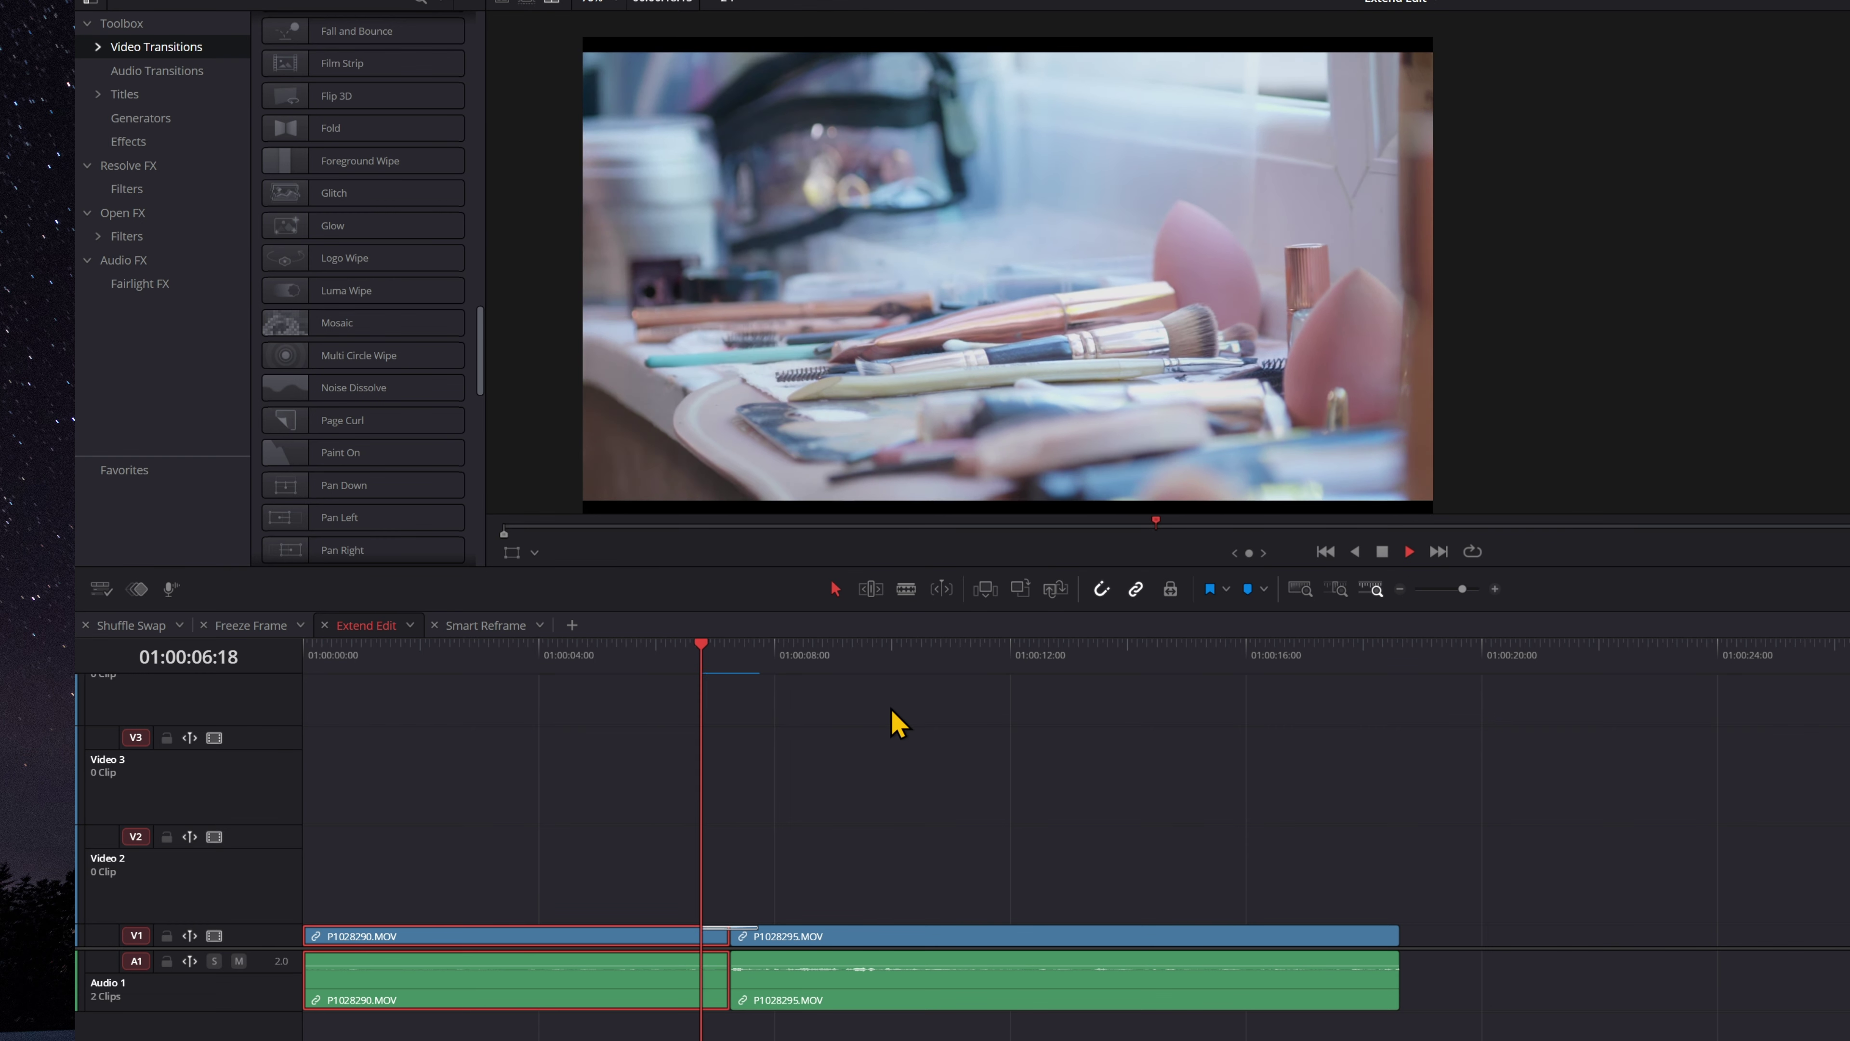
pyautogui.press('space')
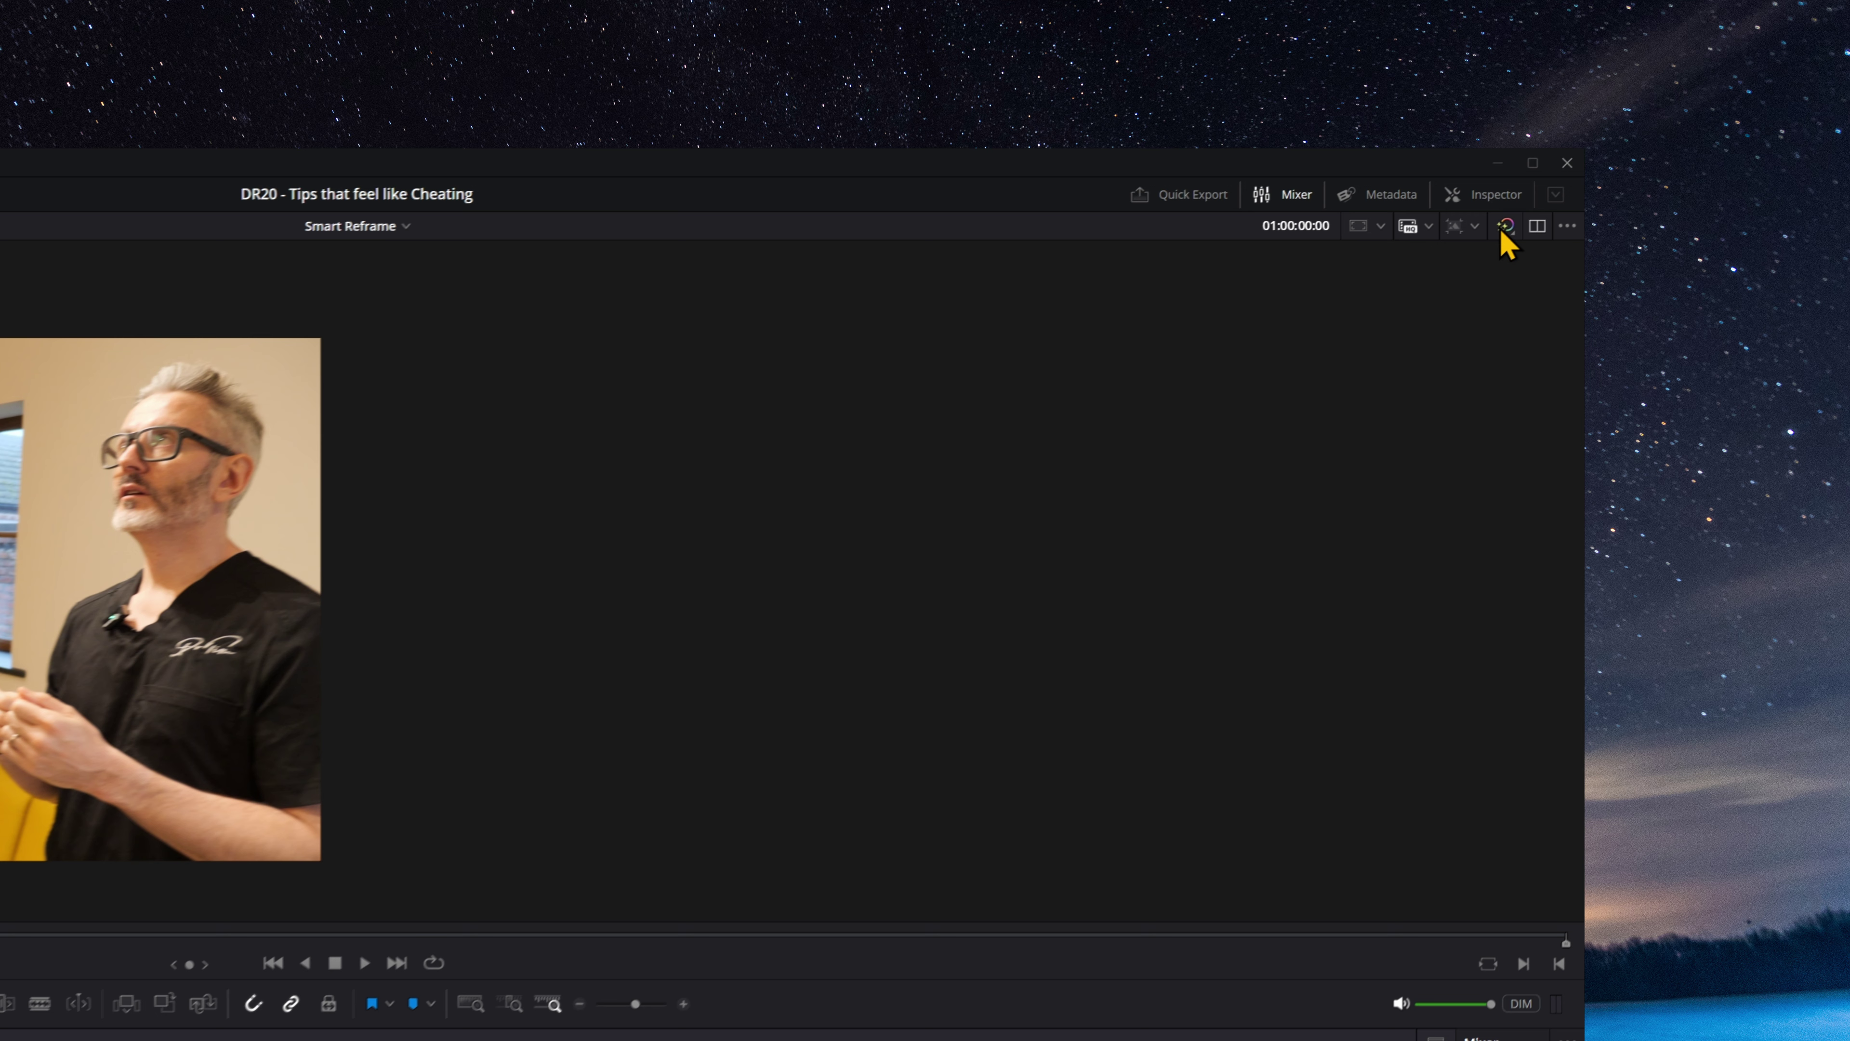
# Set the Smart Reframe timeline's resolution to Portrait, 1080 x 1920
pyautogui.click(1473, 226)
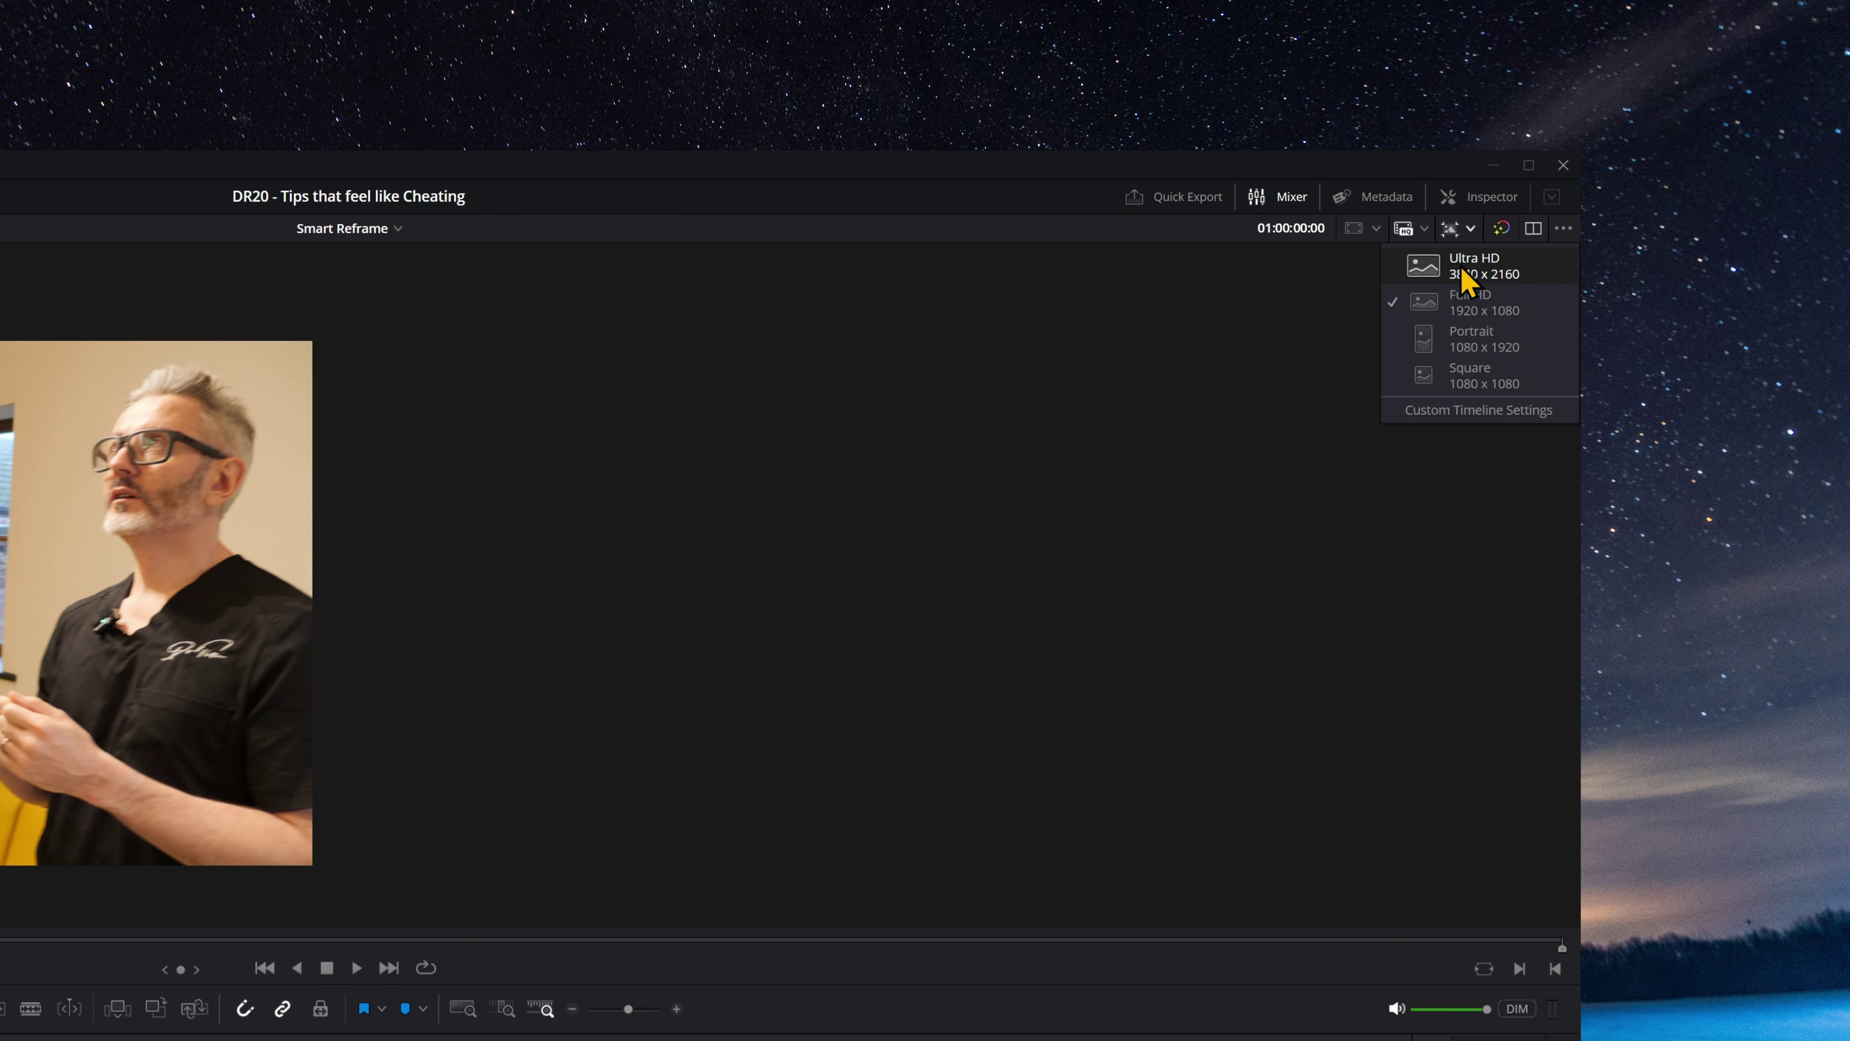
pyautogui.click(1469, 342)
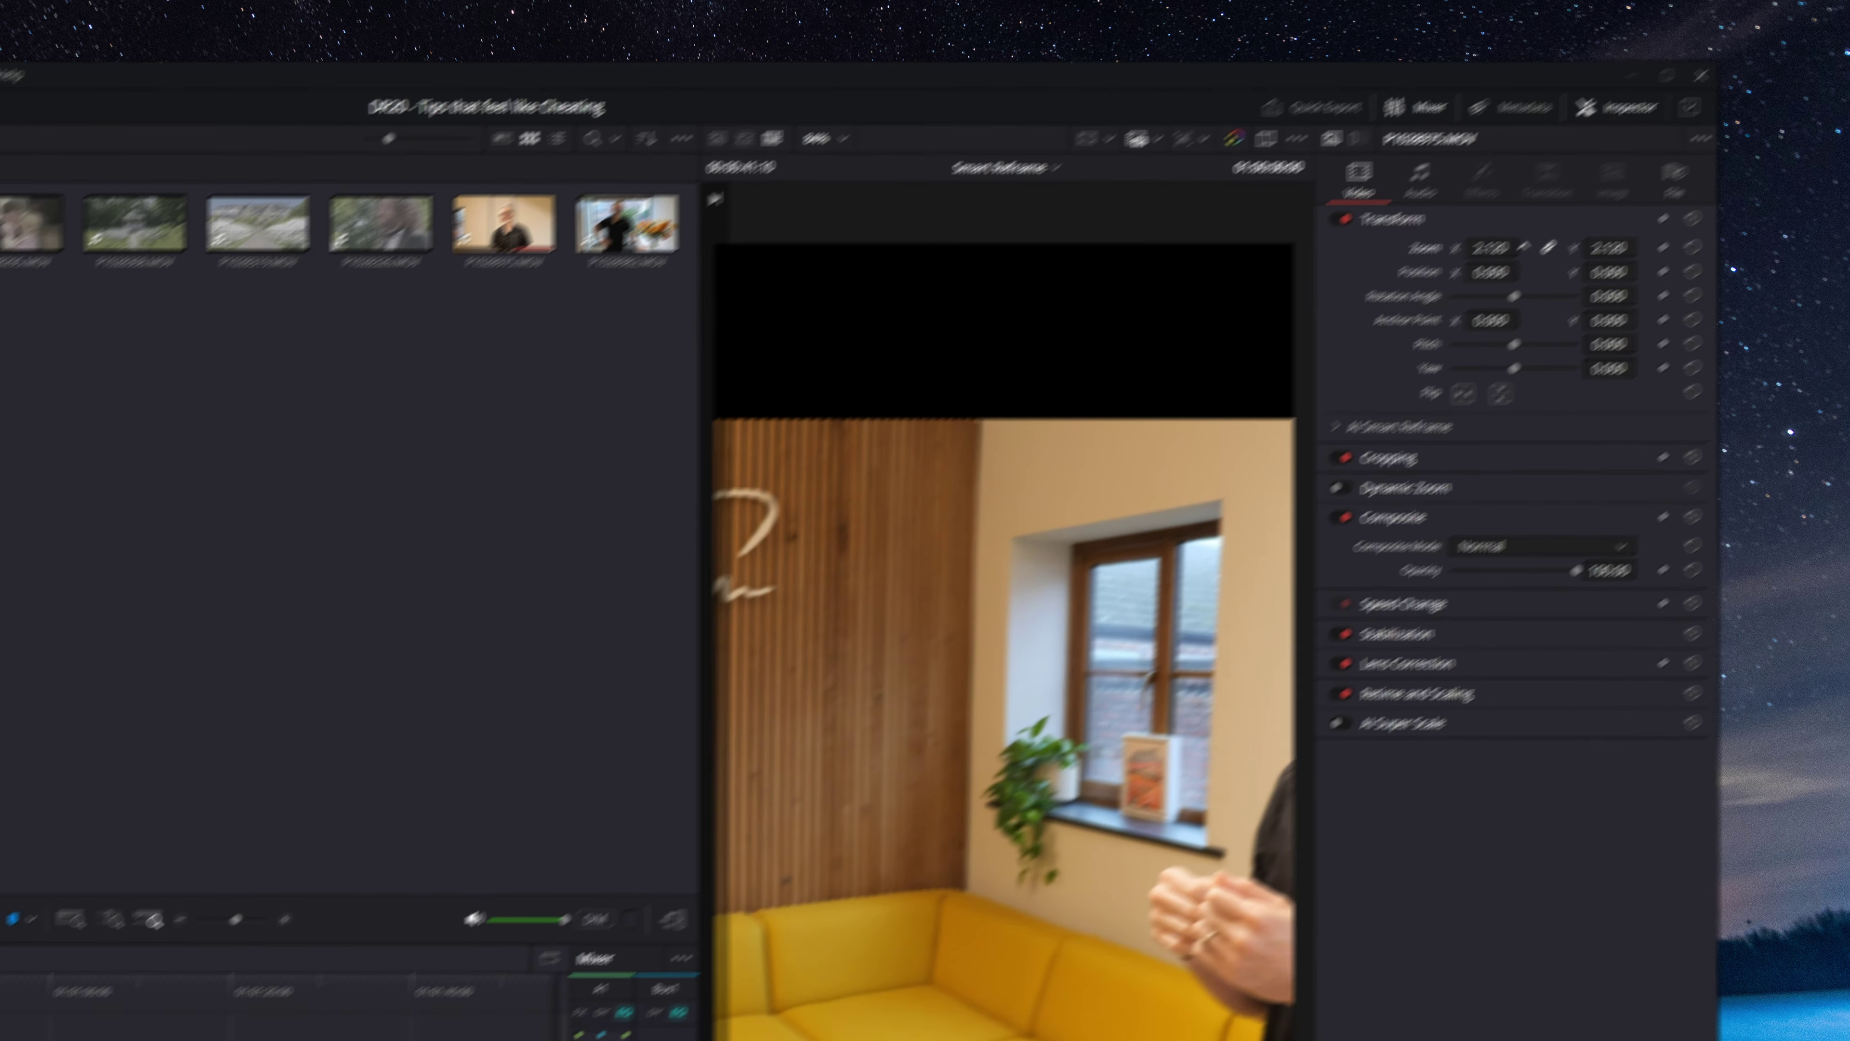